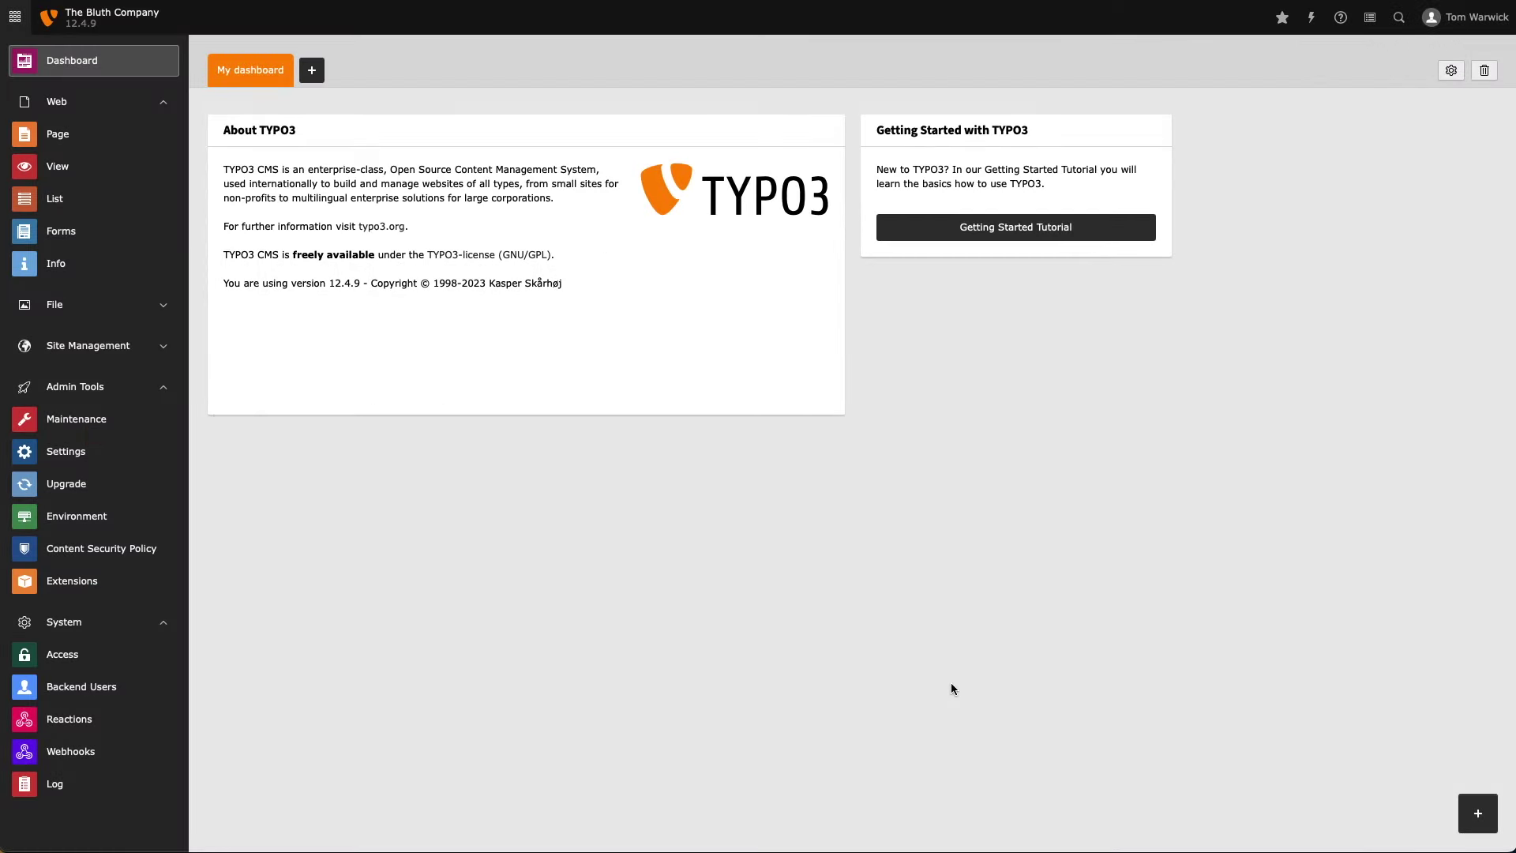
- In Maintenance > Manage languages, add Welsh (cy) and download its 24 language packs
left_click(110, 424)
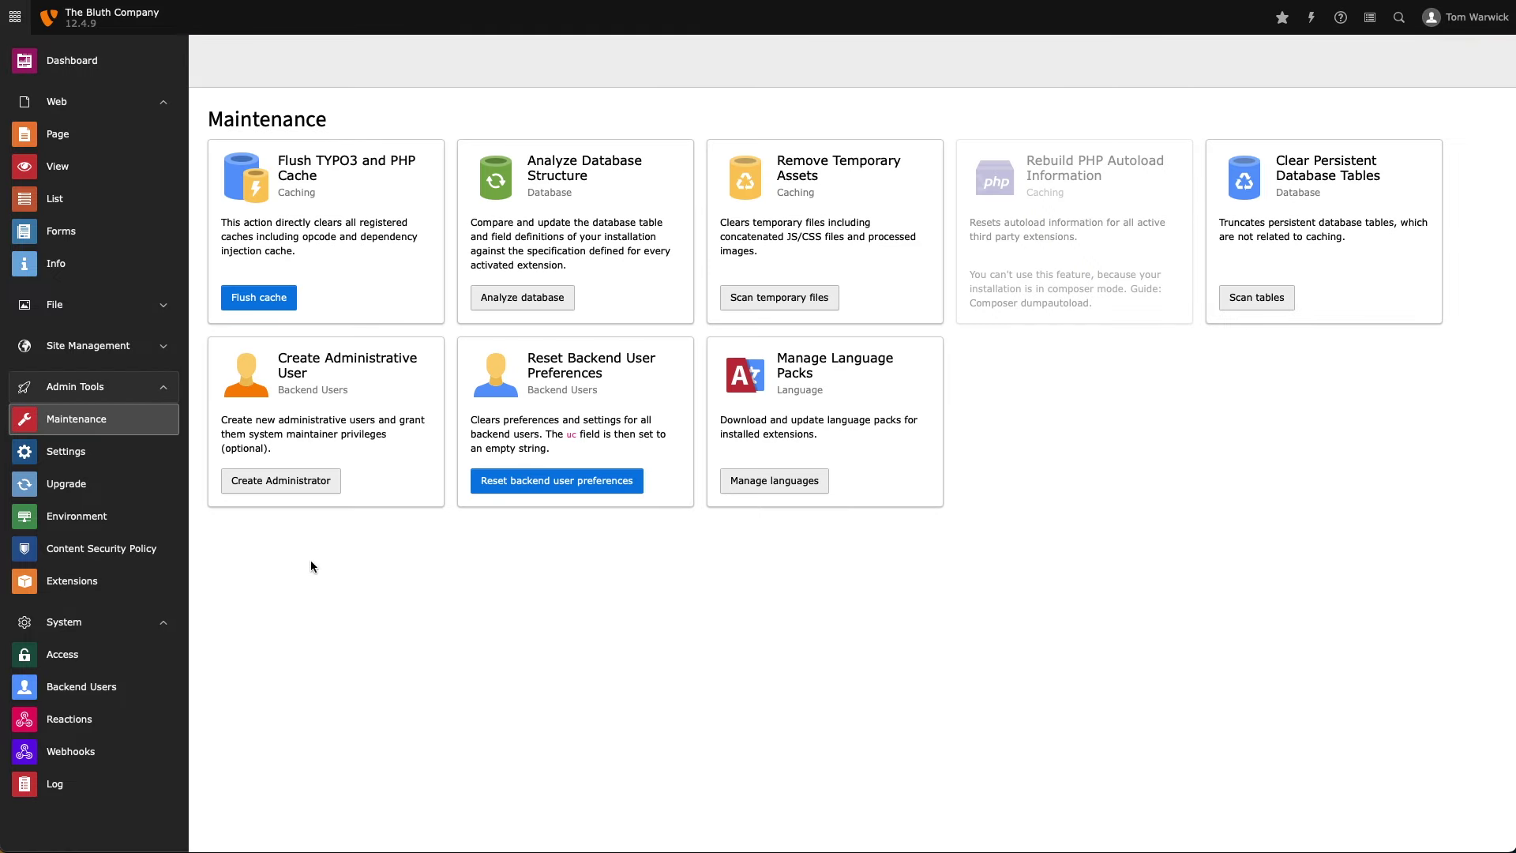
left_click(814, 491)
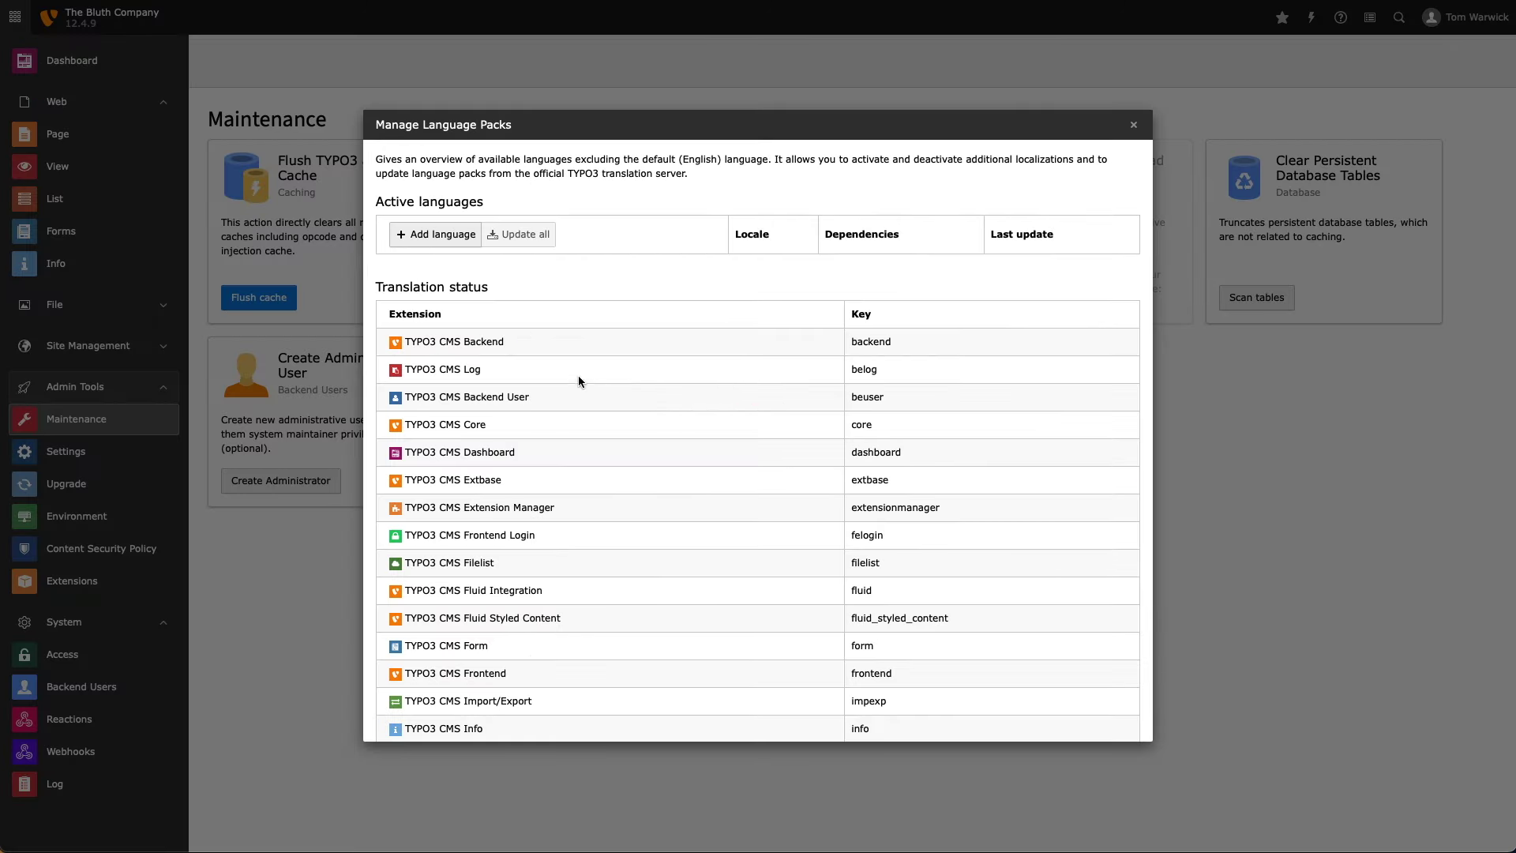
left_click(445, 235)
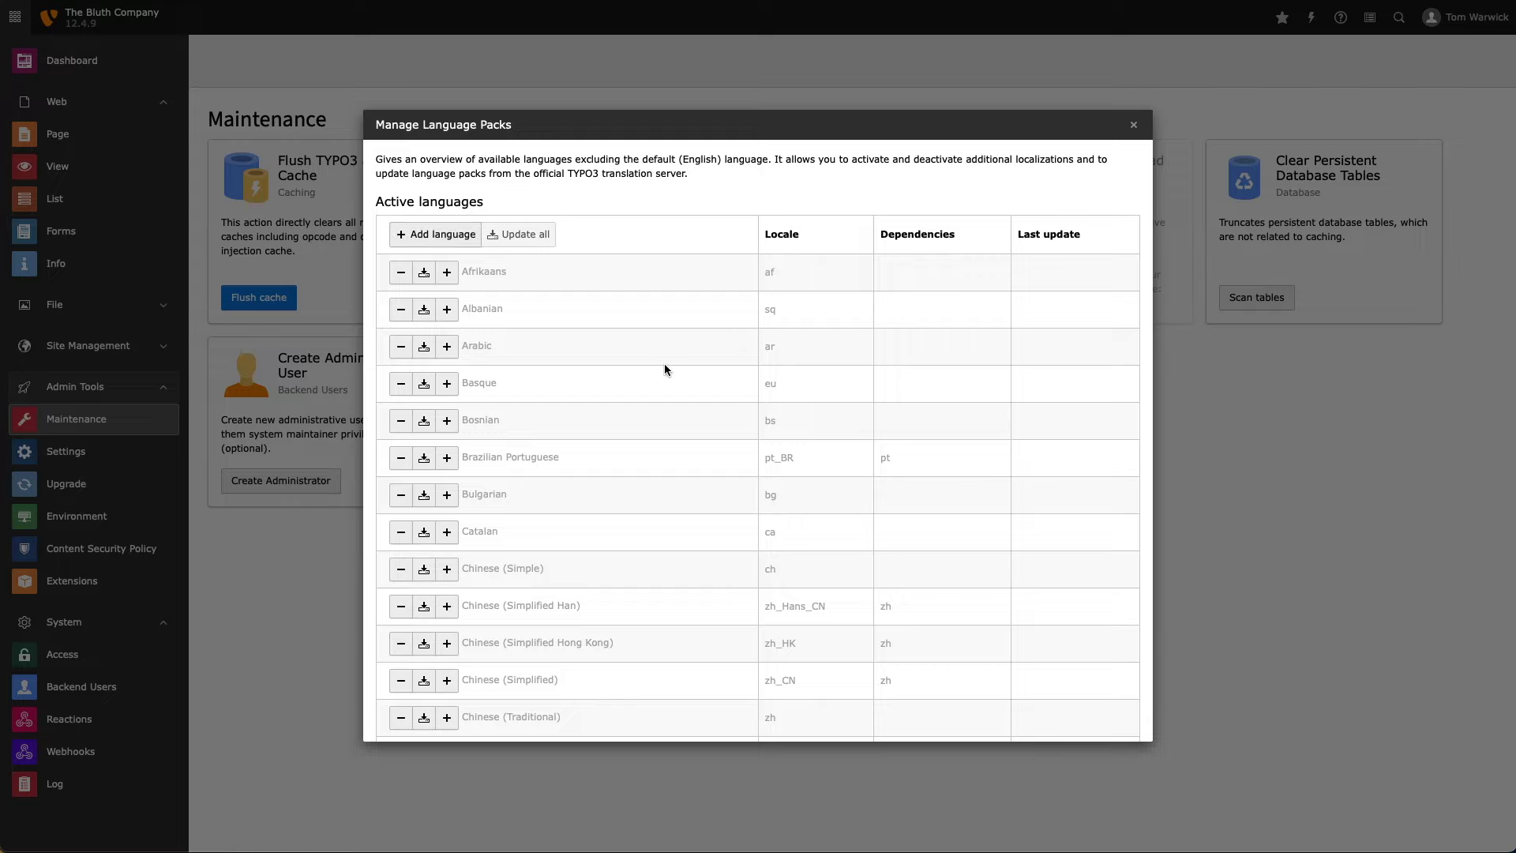
scroll(705, 412, "down", 15)
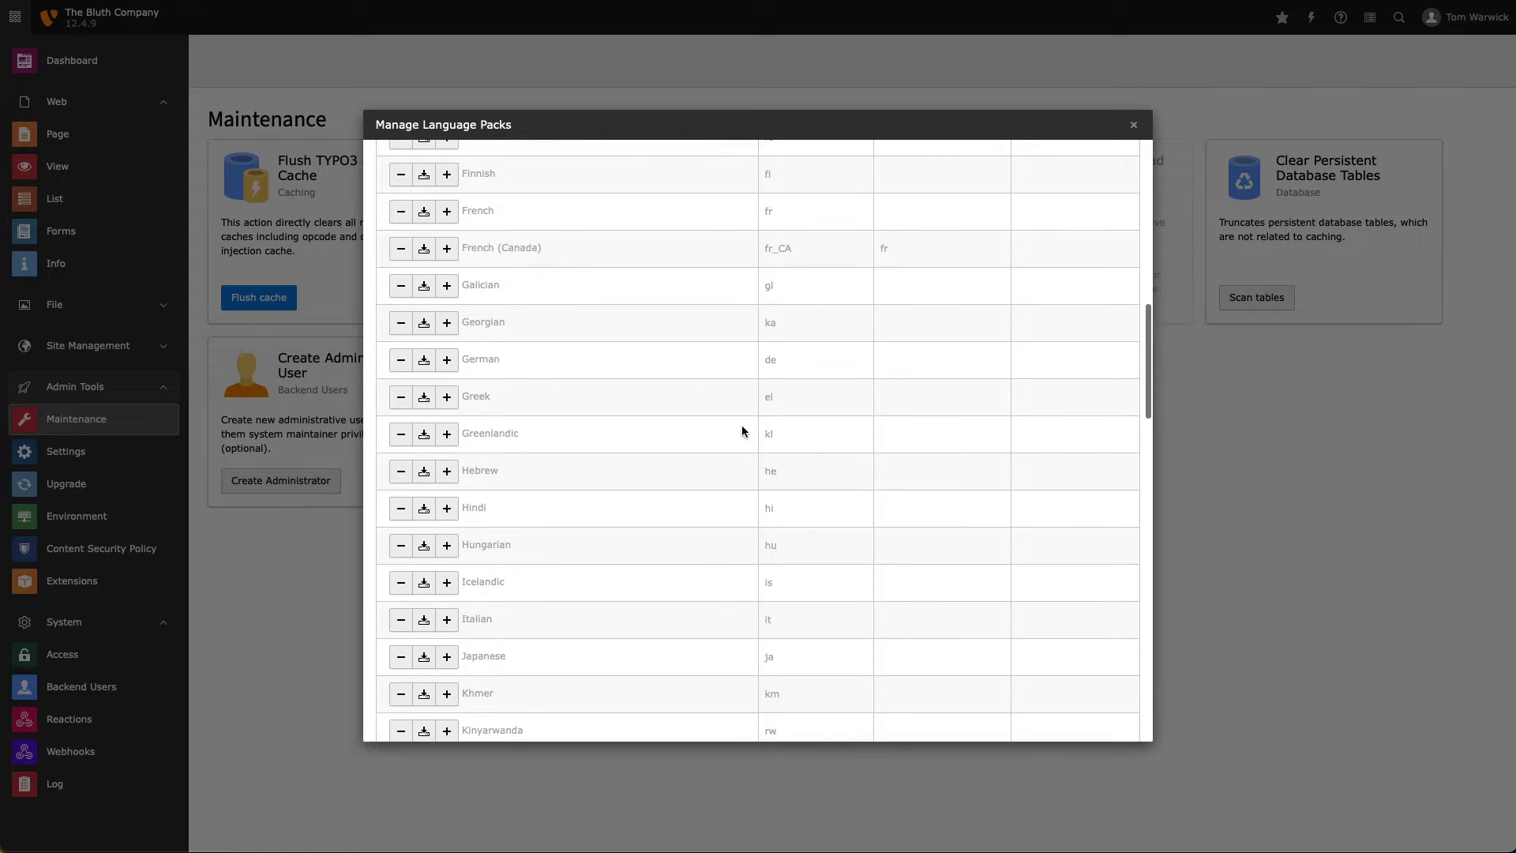
scroll(749, 428, "down", 8)
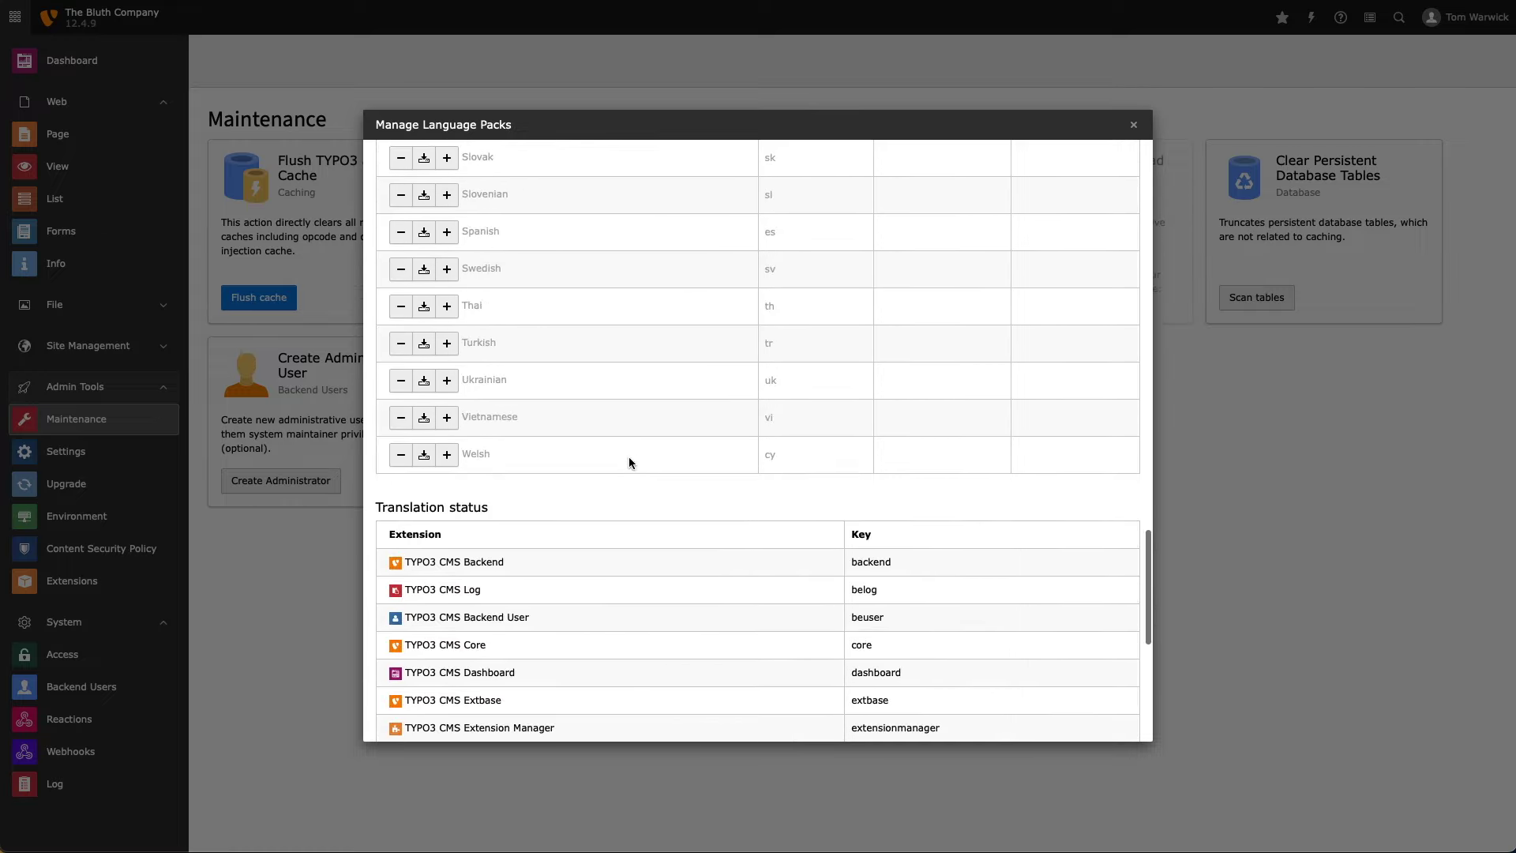
scroll(462, 458, "down", 8)
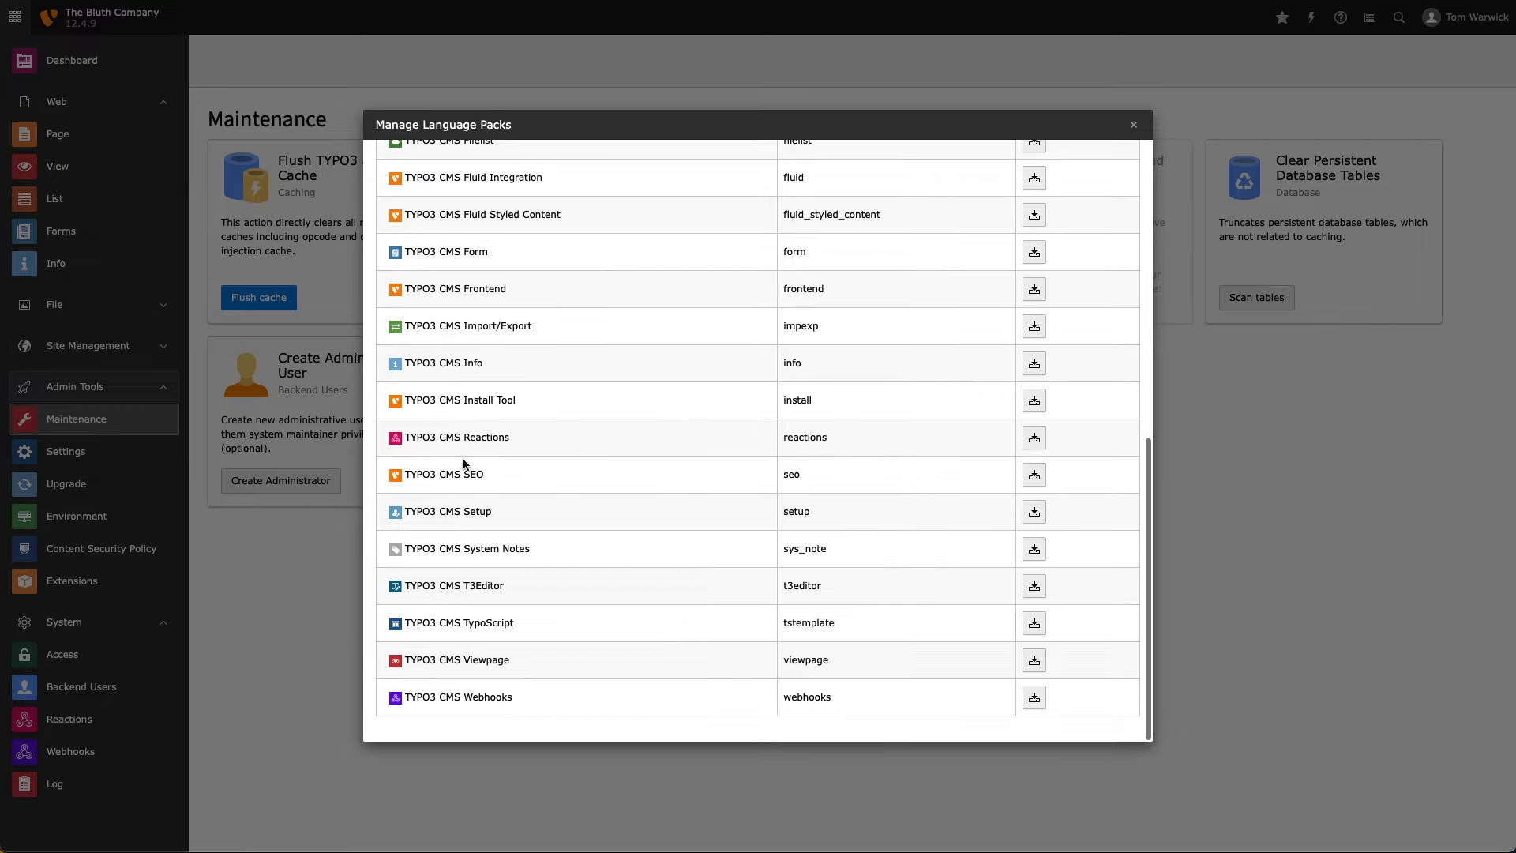
scroll(676, 457, "up", 10)
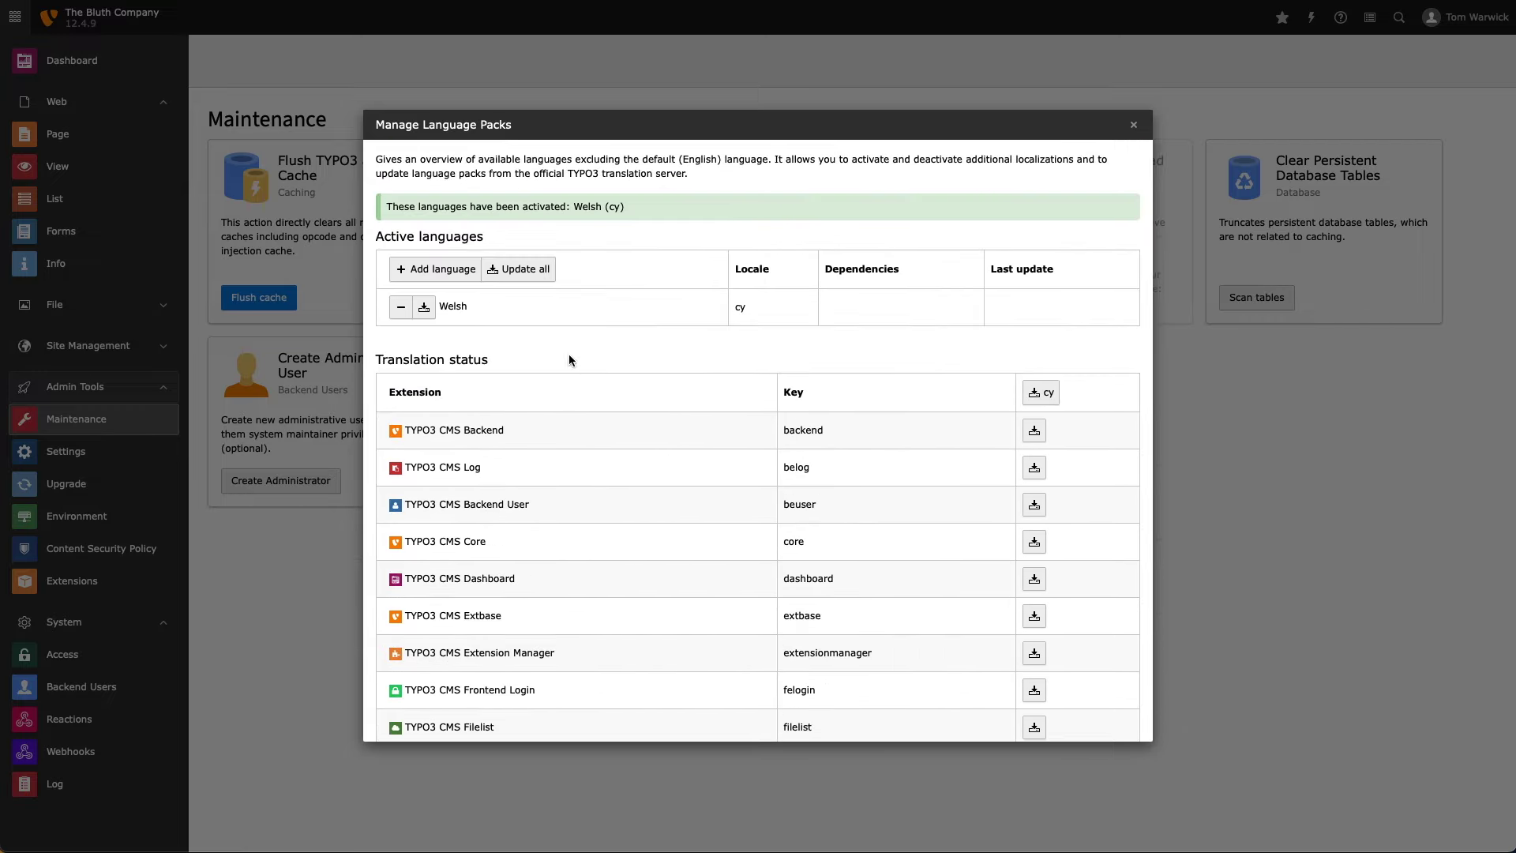
left_click(424, 307)
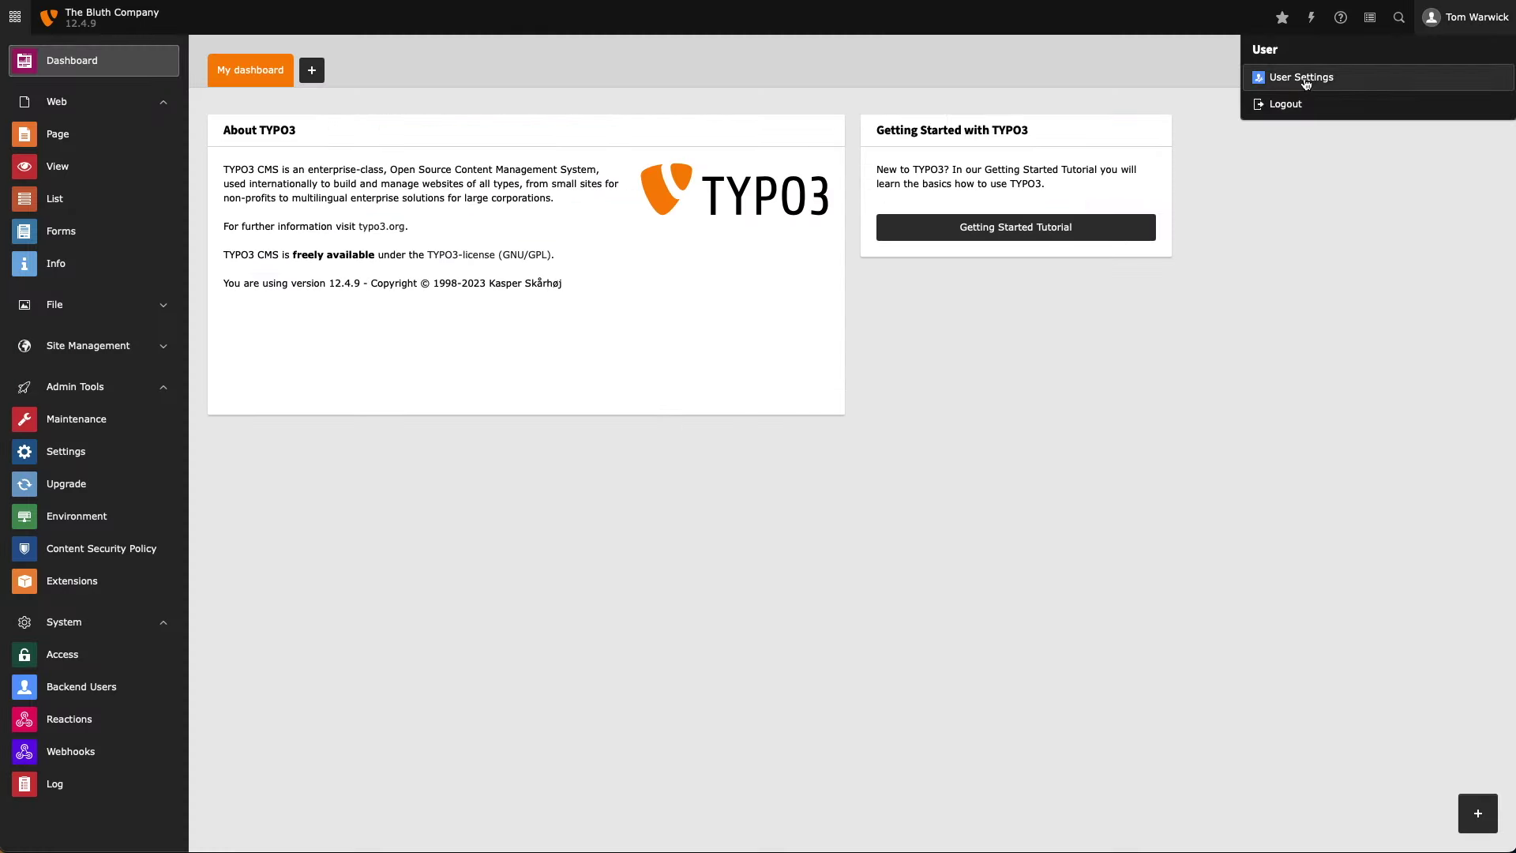
- Set the backend language to Welsh [cy] in User Settings, save, and go back to the Dashboard
left_click(1305, 80)
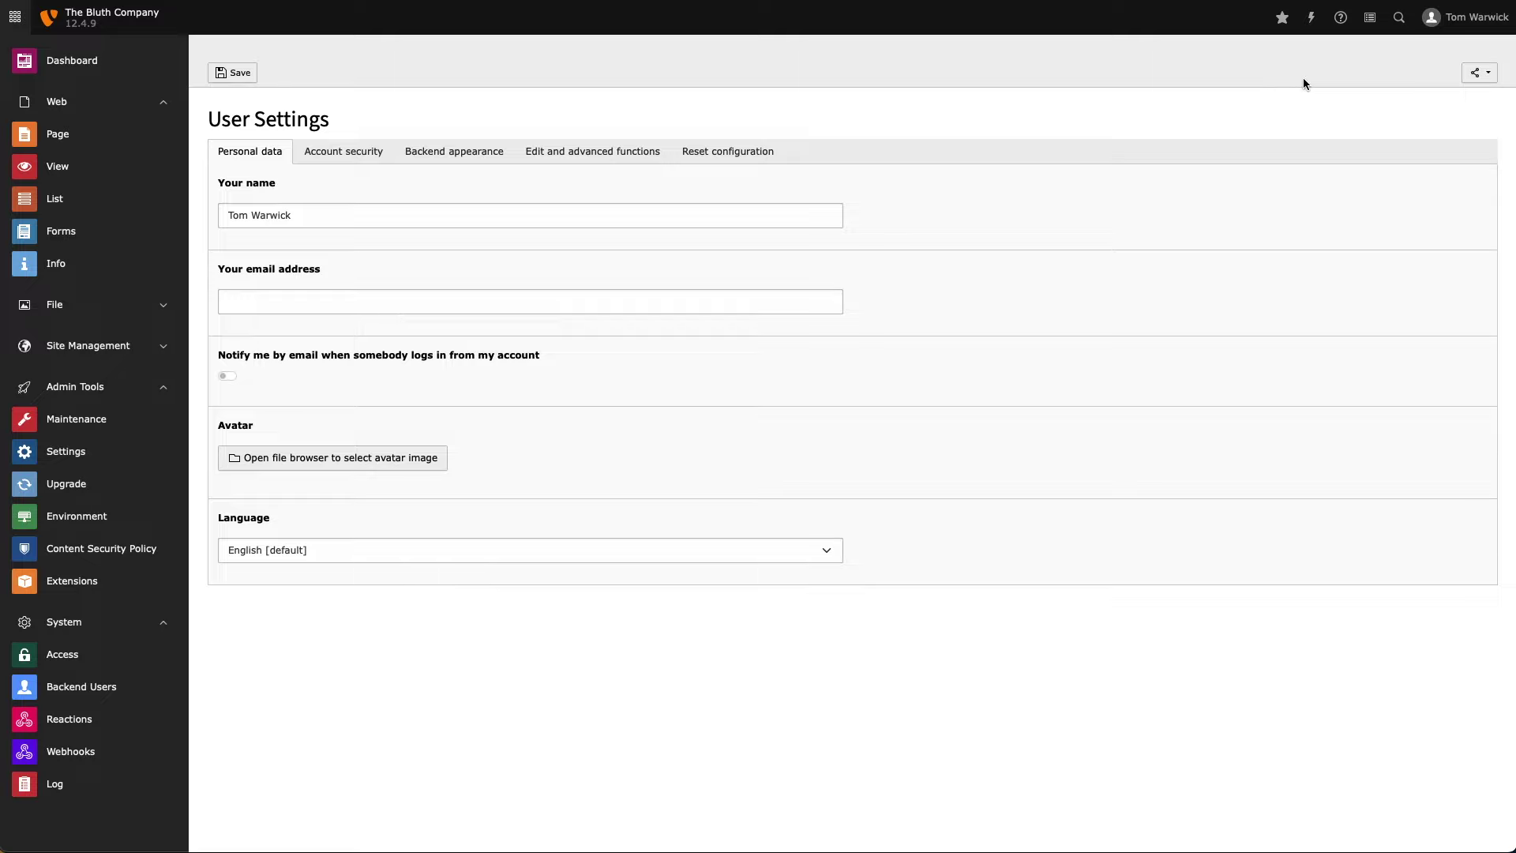
left_click(609, 553)
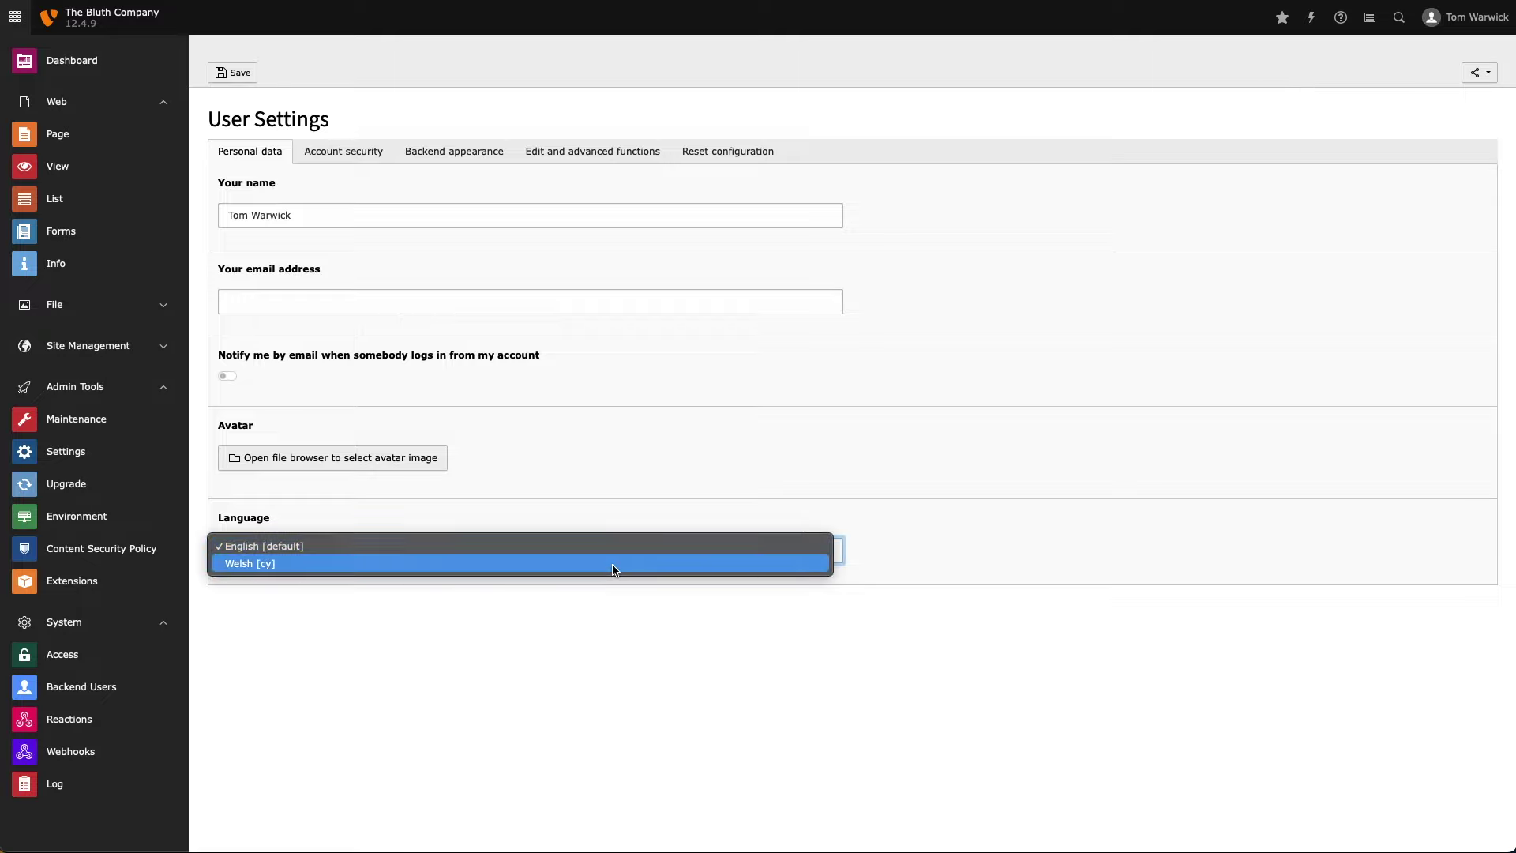
left_click(612, 563)
left_click(237, 72)
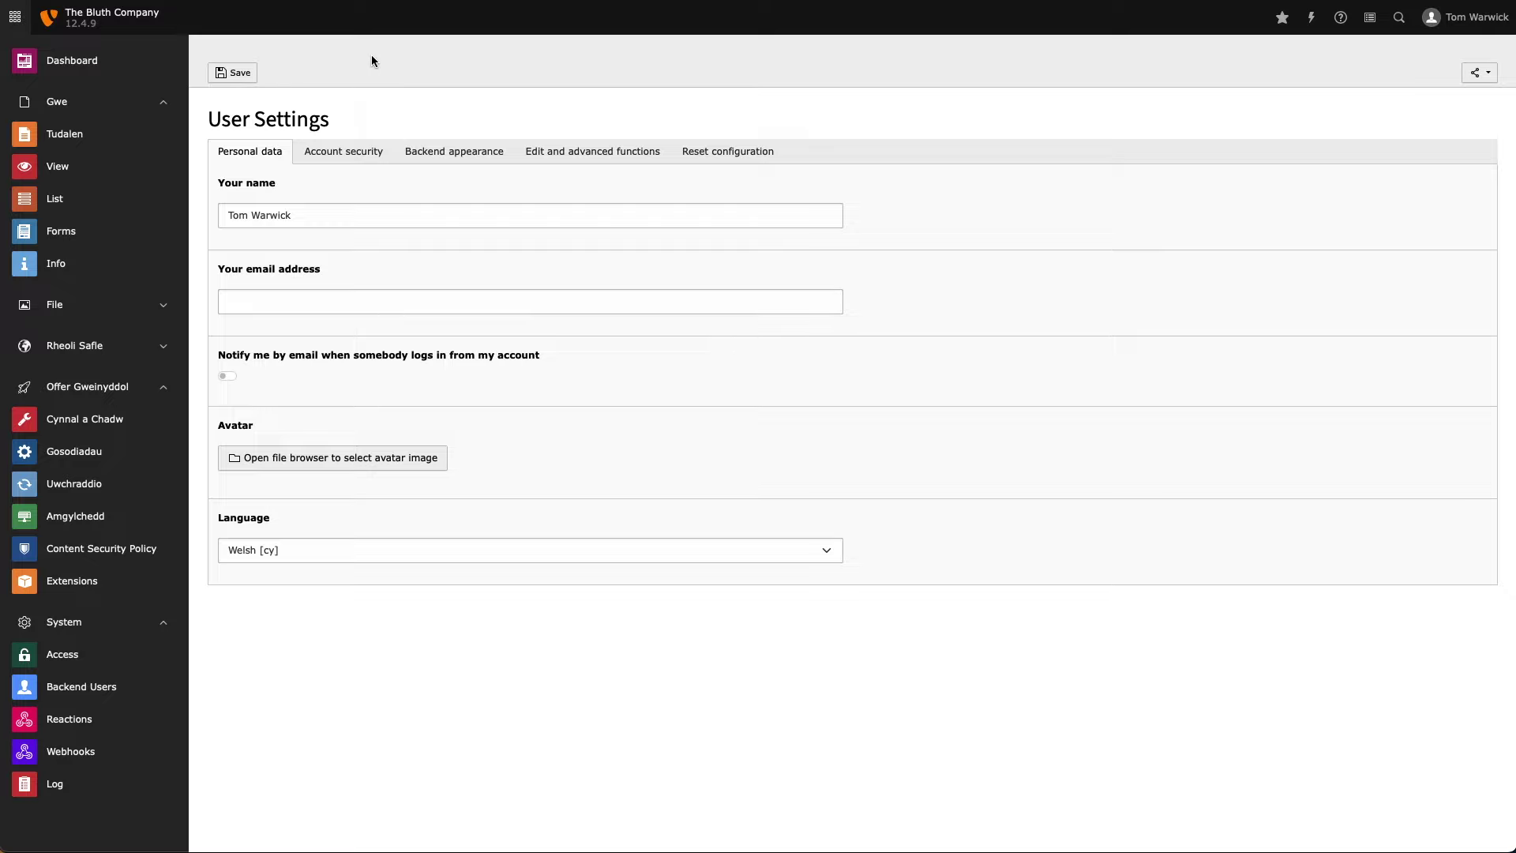
left_click(117, 60)
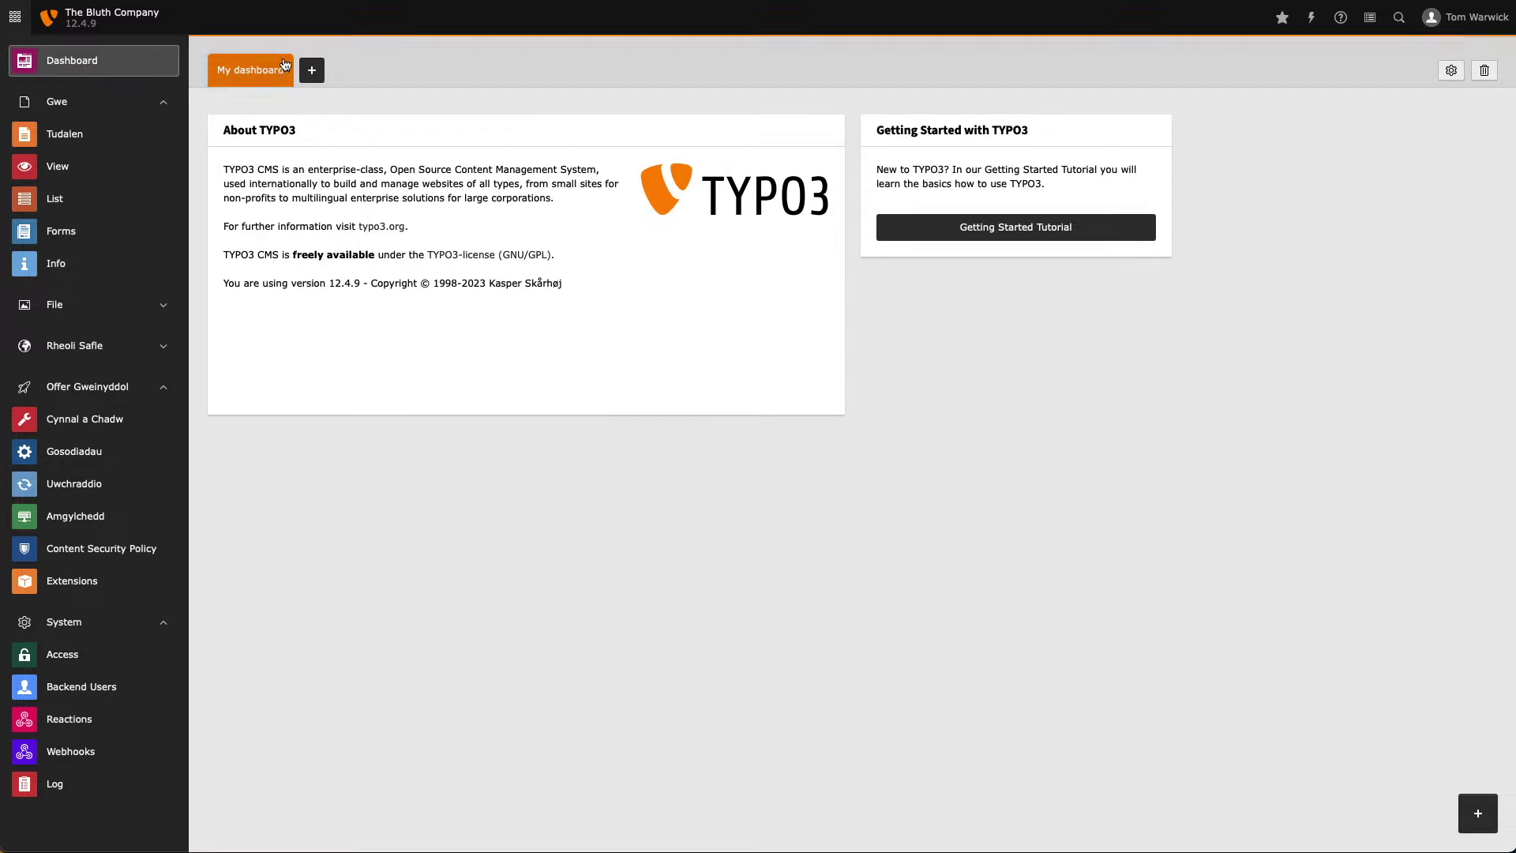
left_click(558, 566)
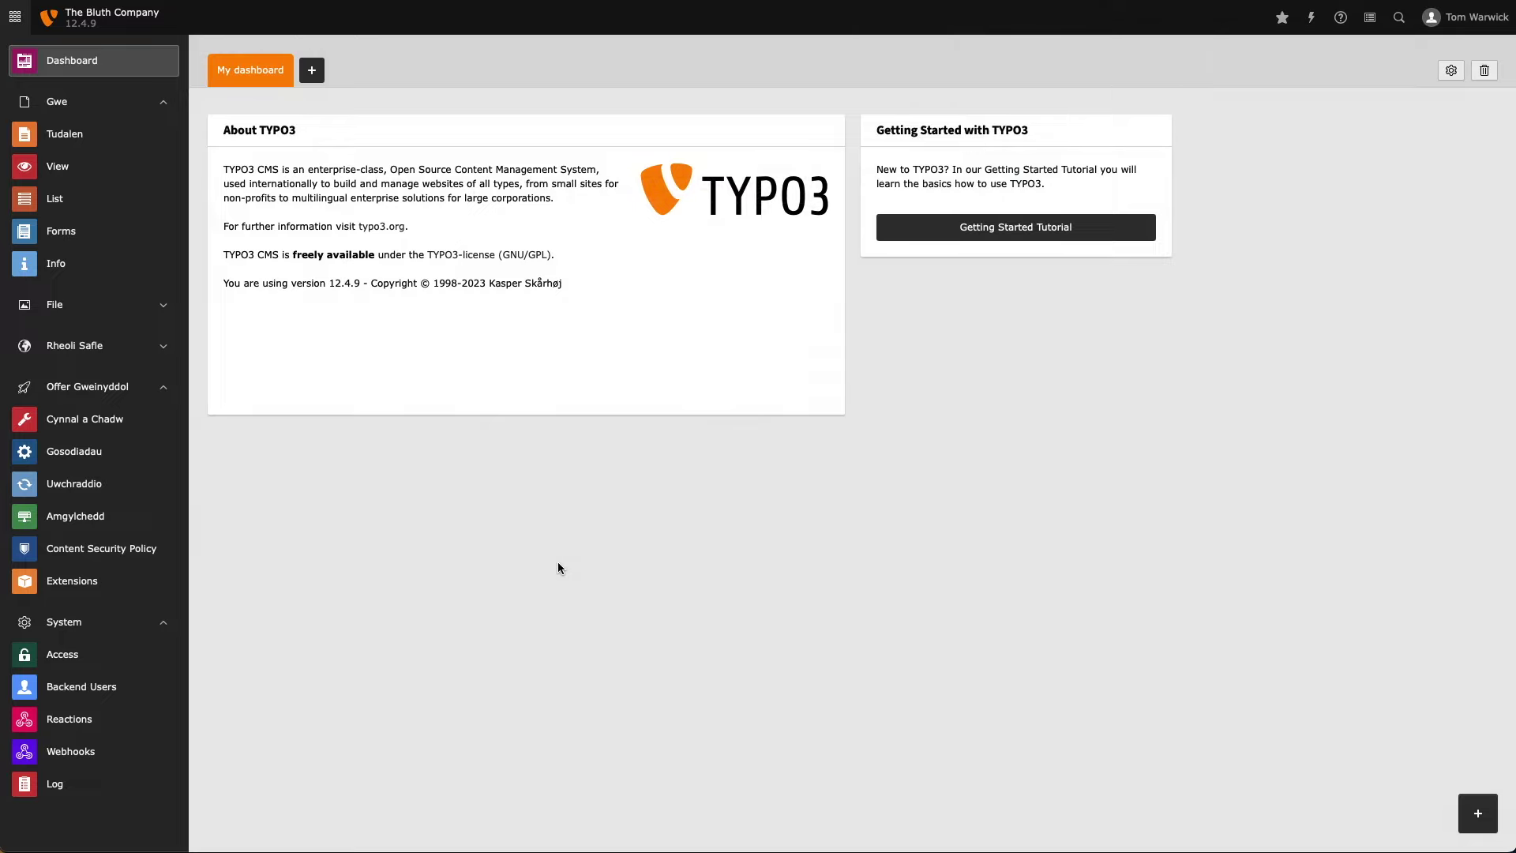
- Search Crowdin for 'typo3 cms' and open the TYPO3 CMS project
left_click(1220, 10)
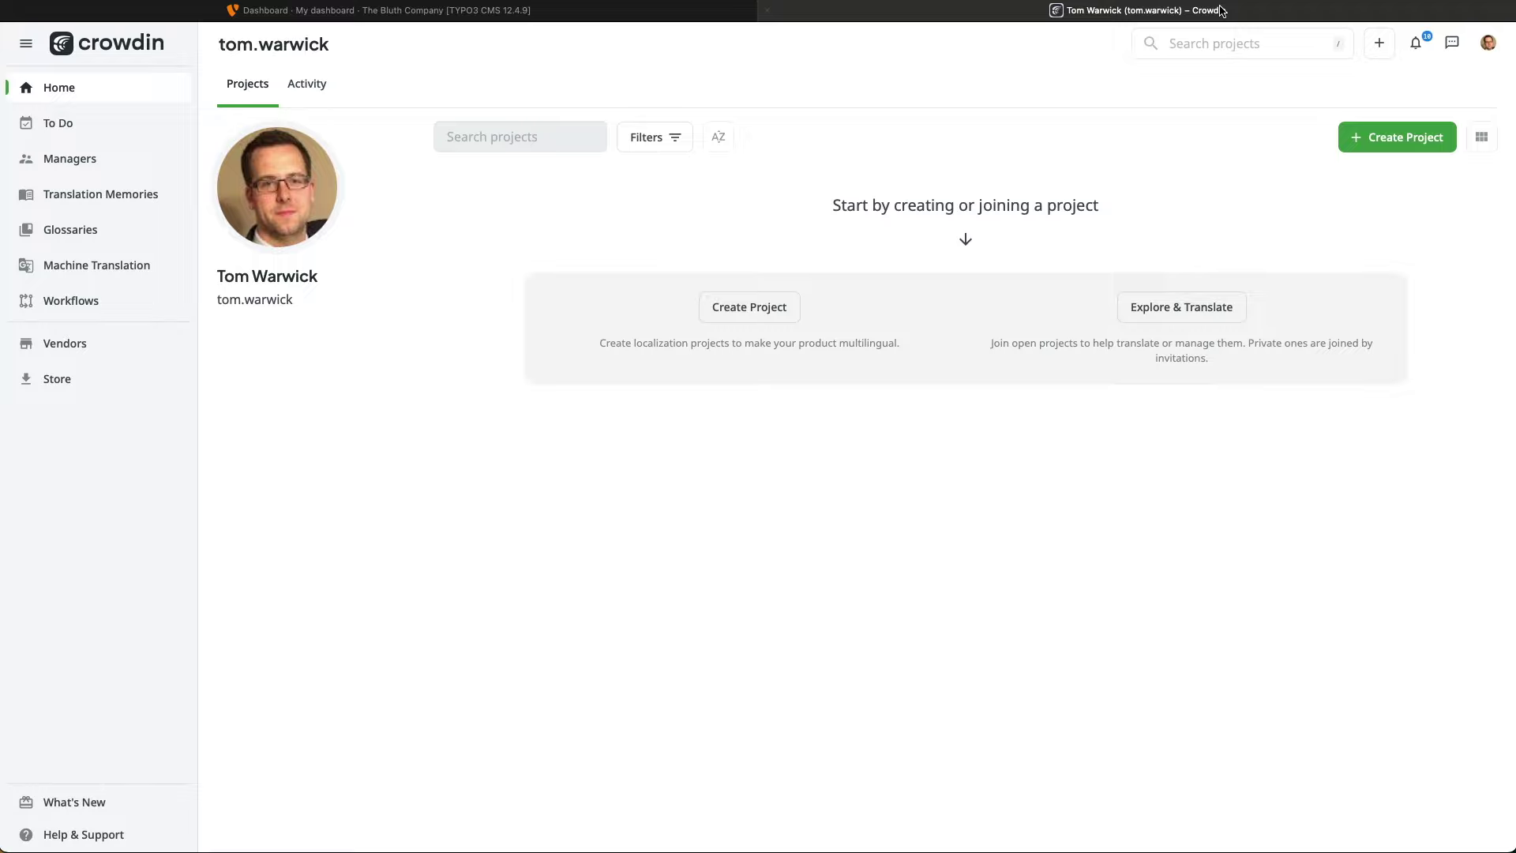
left_click(1231, 44)
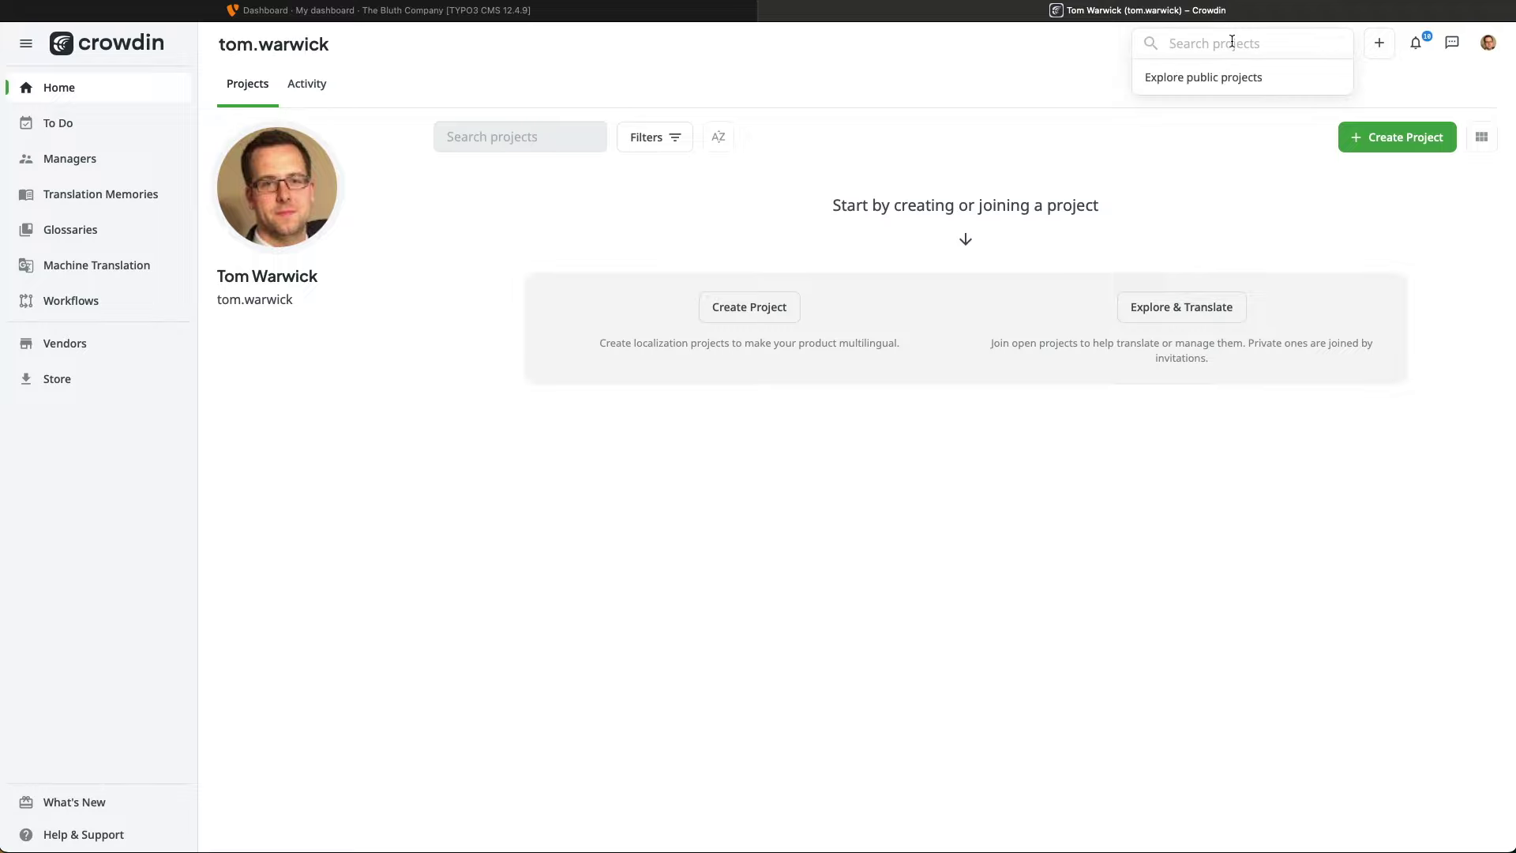
type("typo3 cms")
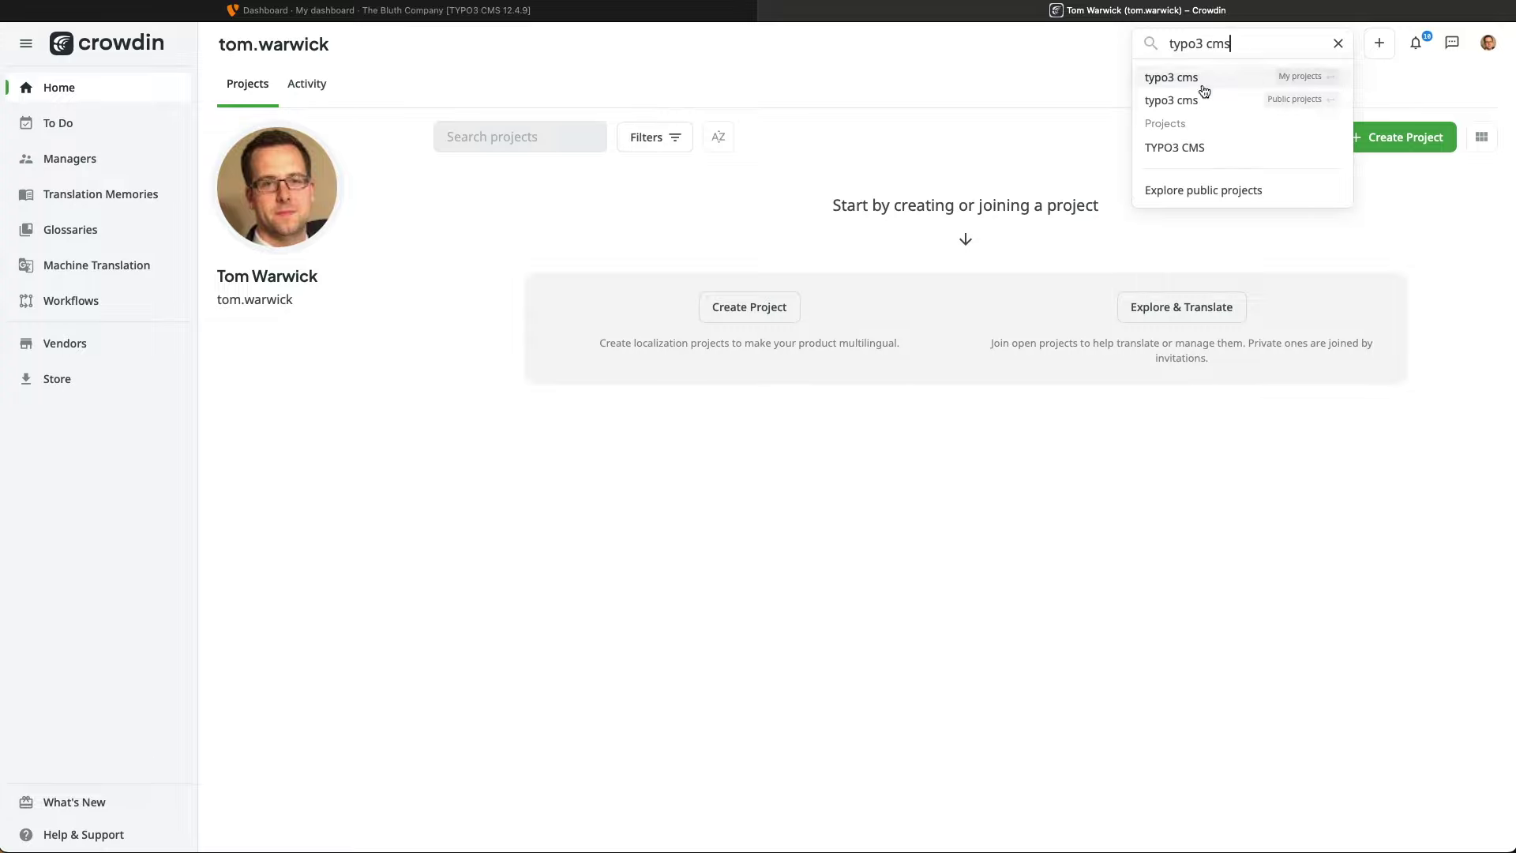
left_click(1182, 150)
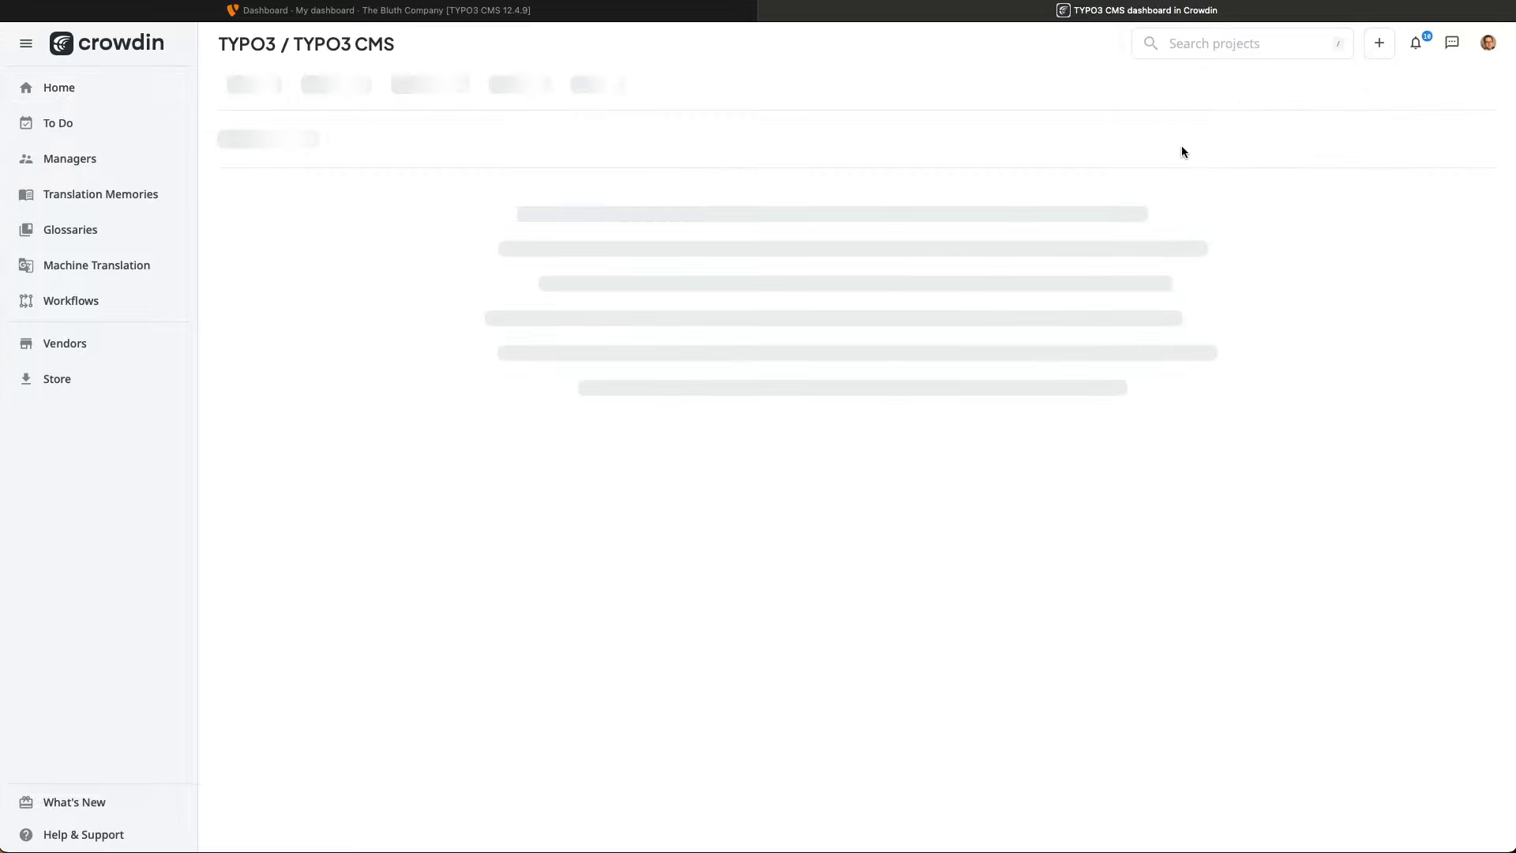
- Scroll through the project's per-language translation progress list
scroll(1184, 178, "down", 3)
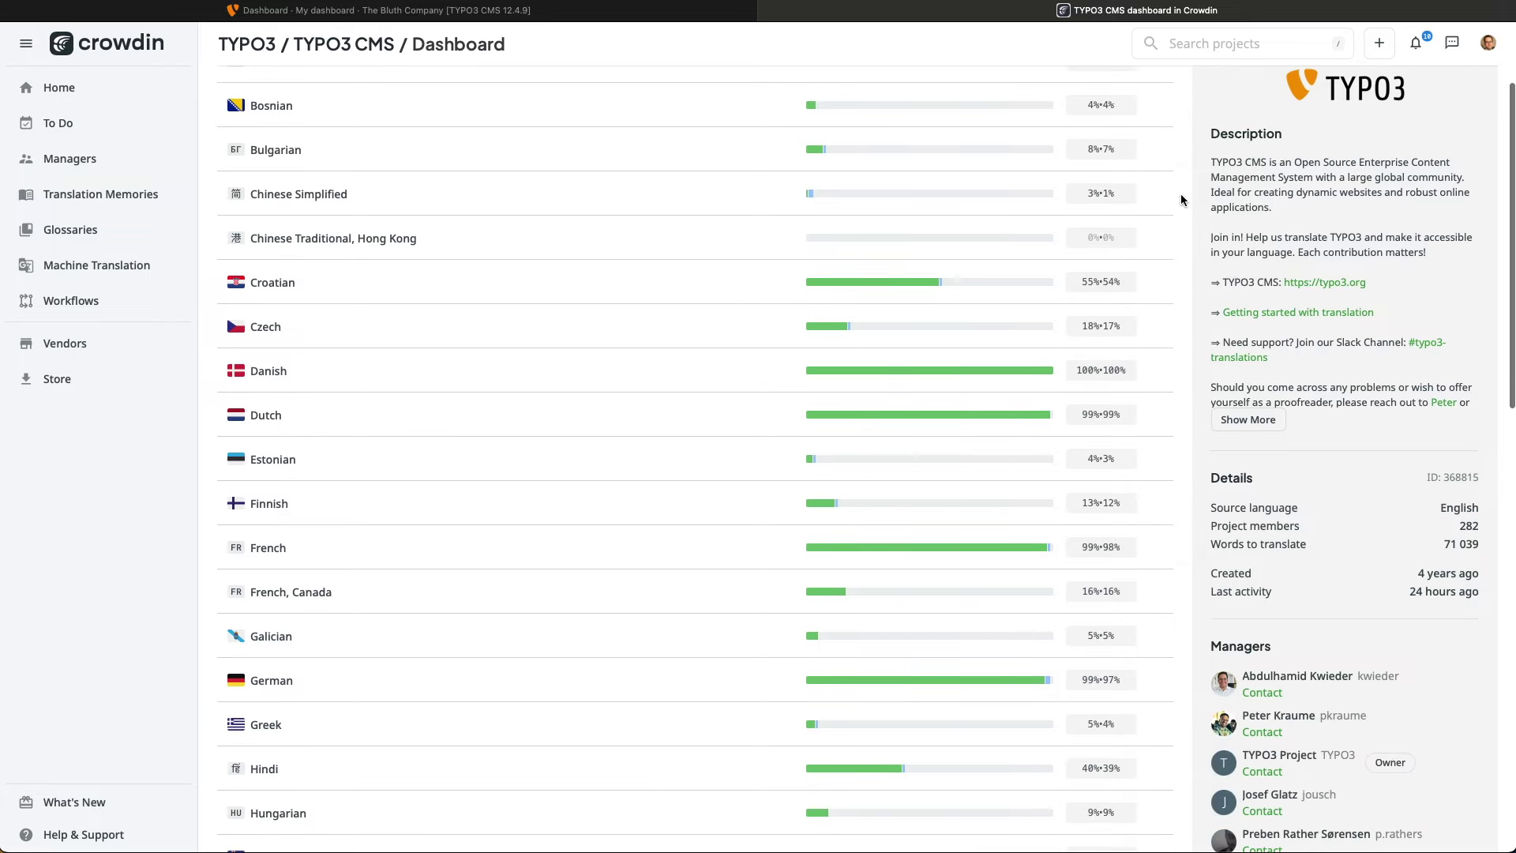
scroll(1182, 198, "up", 1)
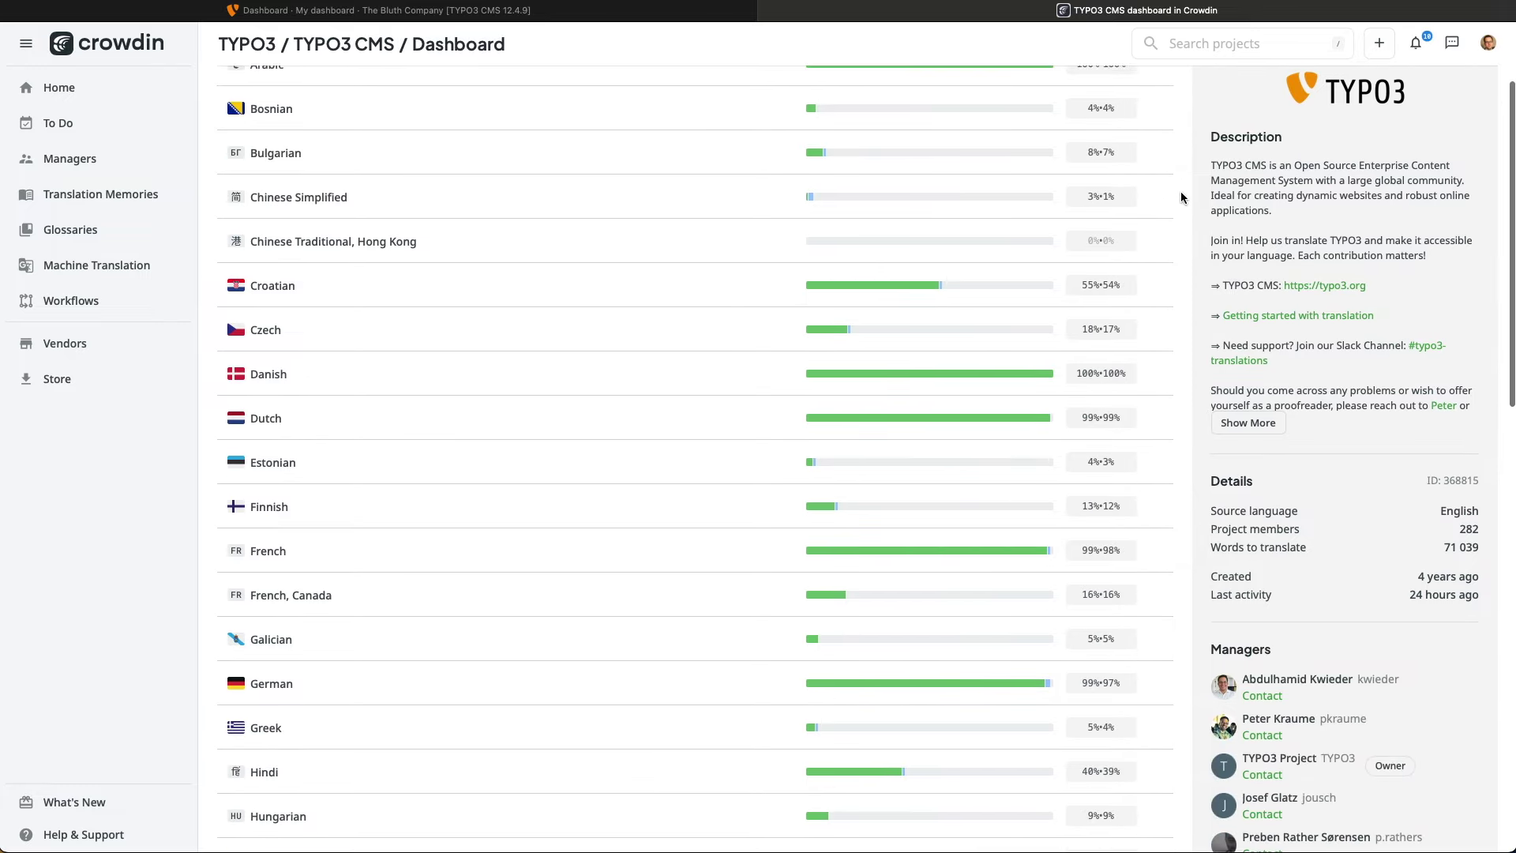
scroll(928, 369, "up", 1)
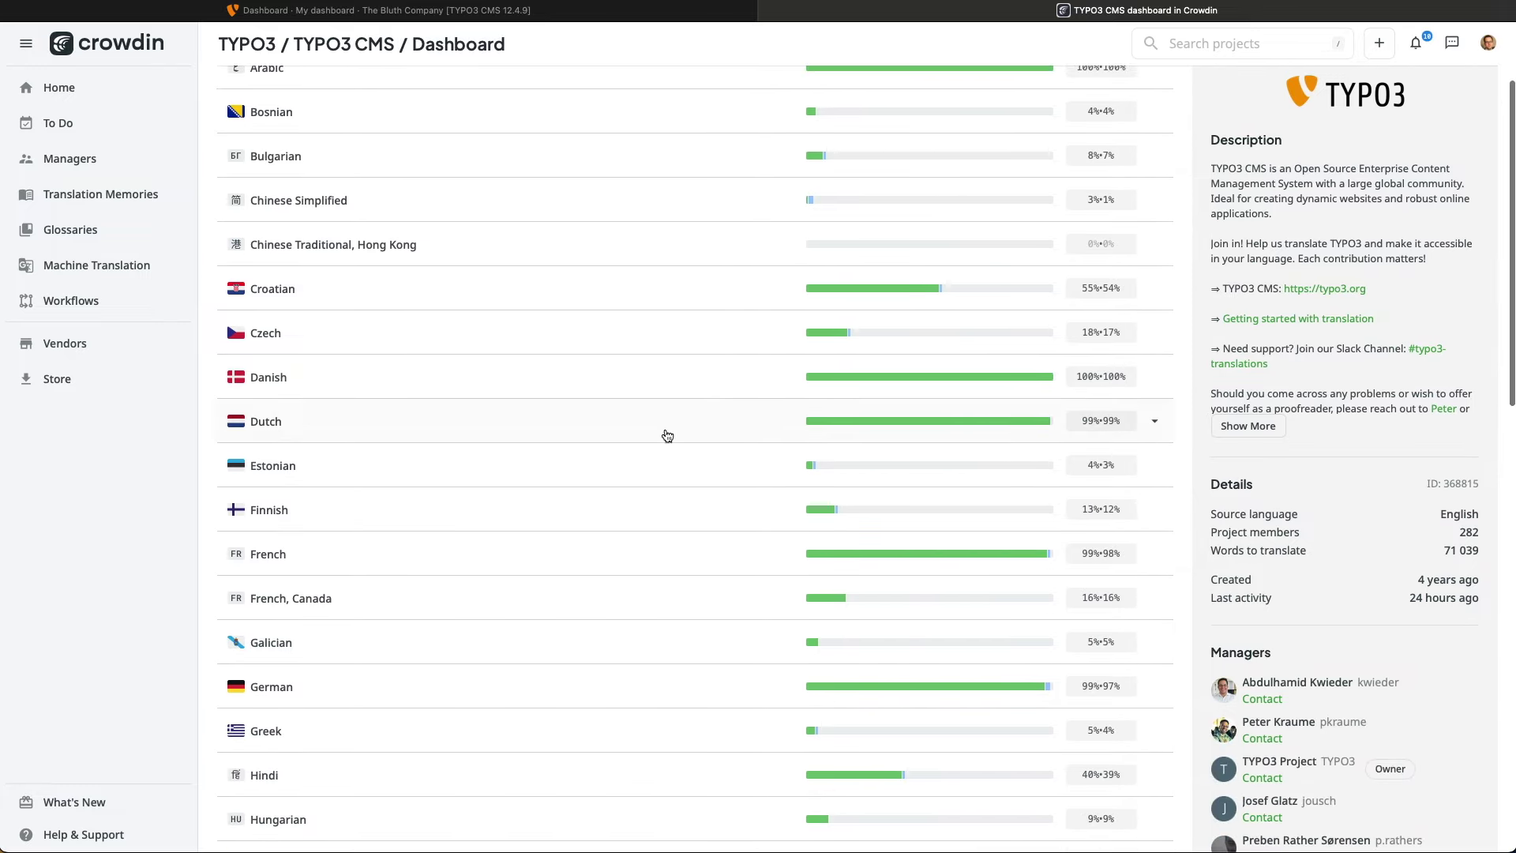
scroll(667, 438, "down", 5)
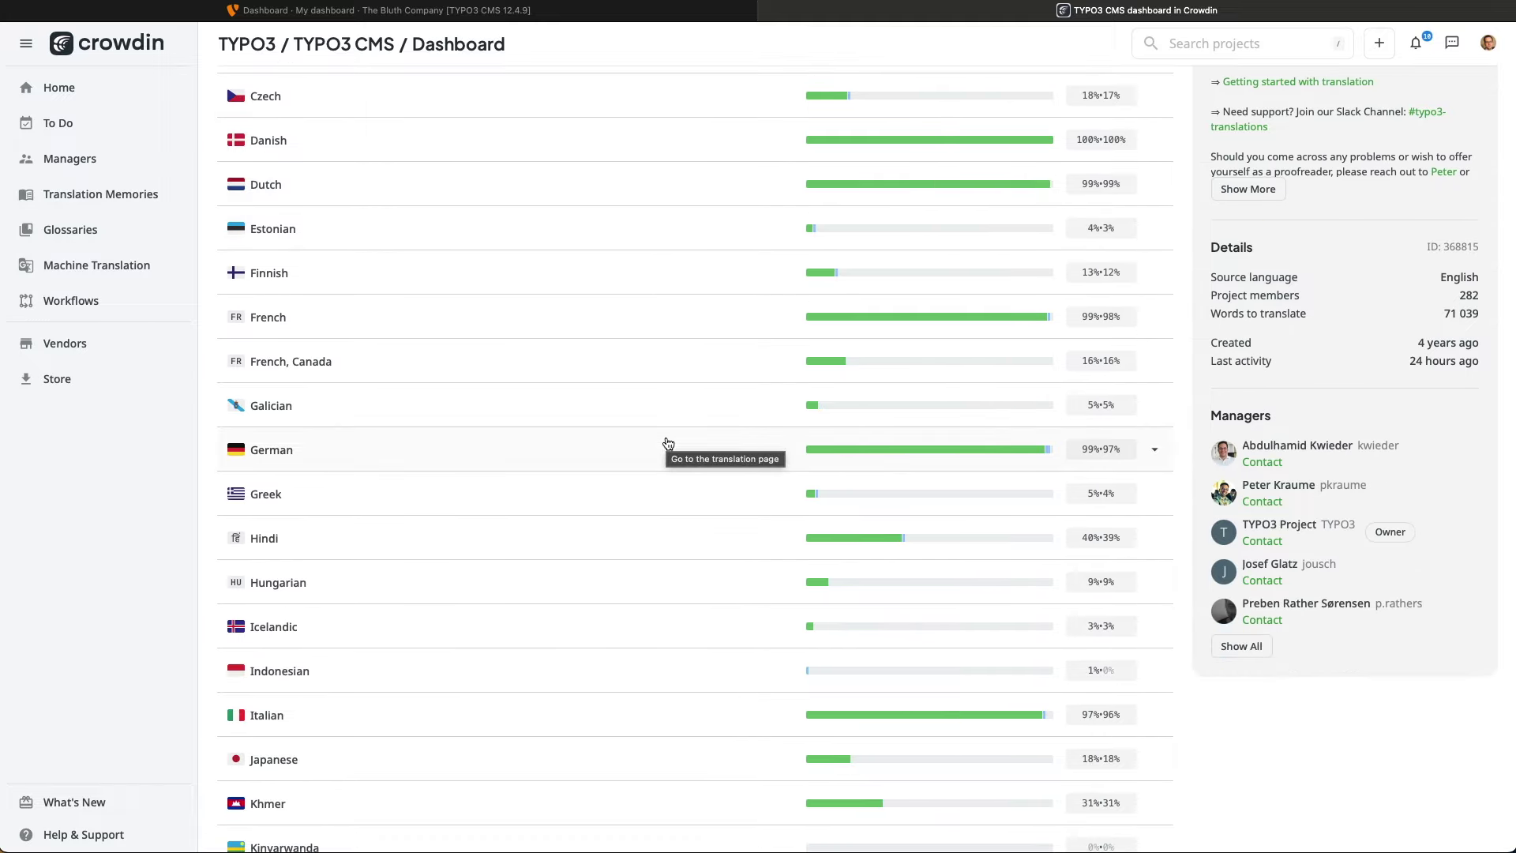
scroll(667, 443, "down", 5)
scroll(667, 444, "down", 10)
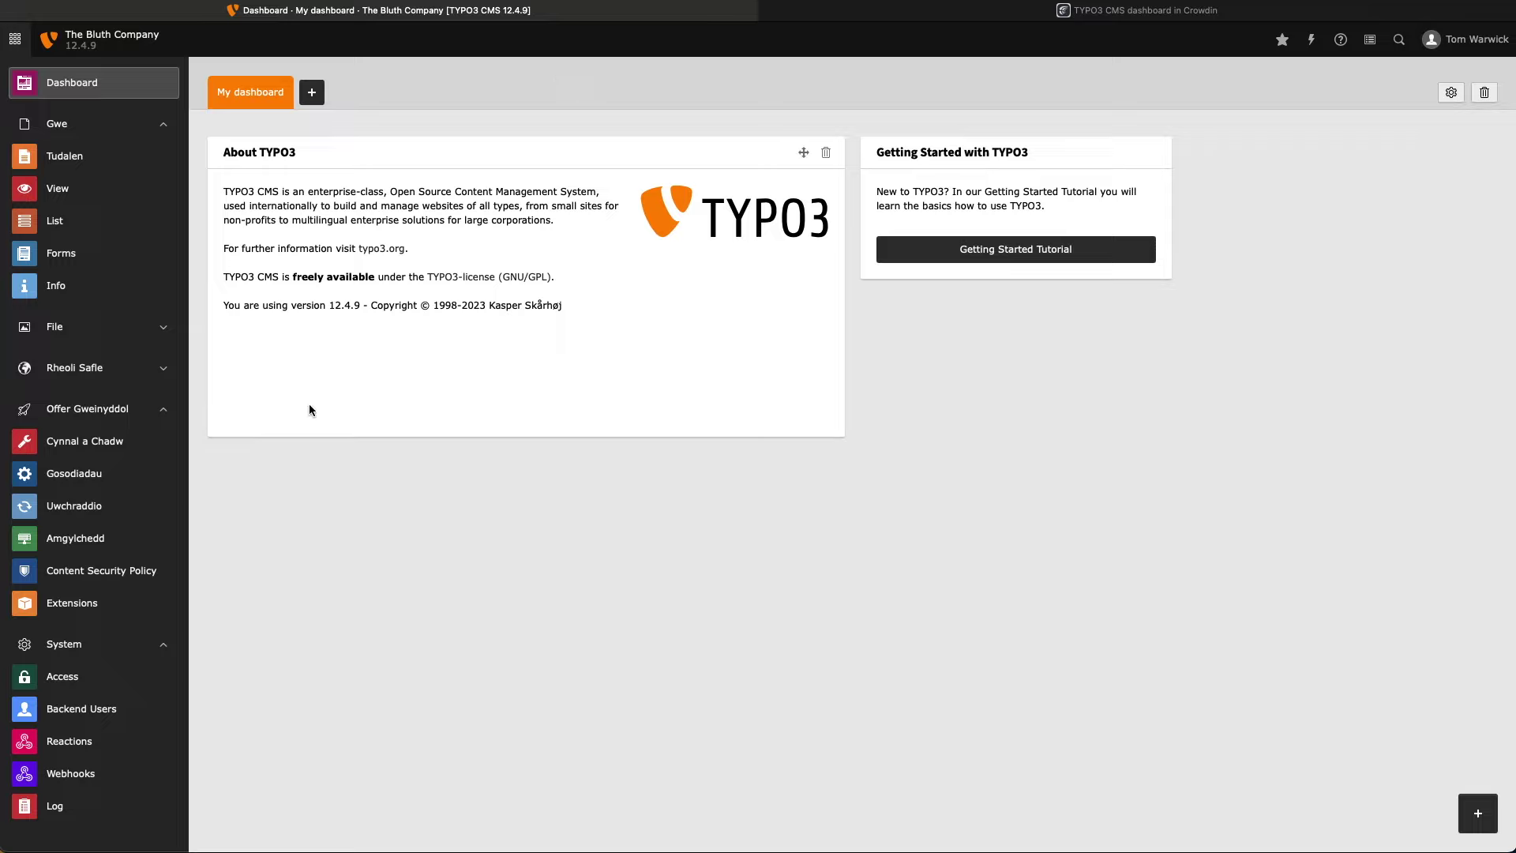
- Expand the File and Rheoli Safle module groups and scroll through their Welsh module labels
left_click(161, 326)
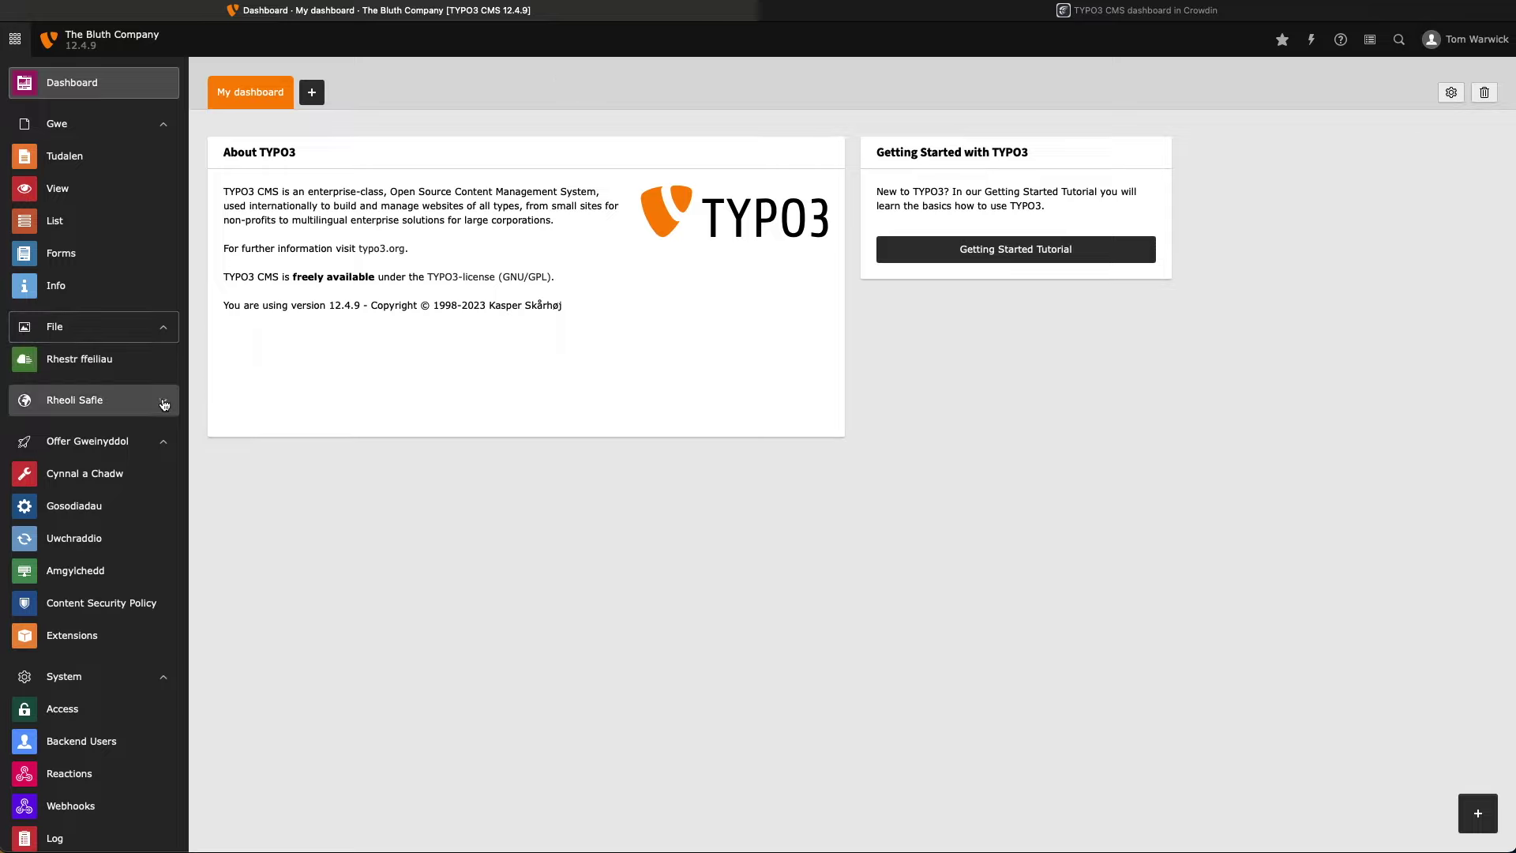
left_click(163, 400)
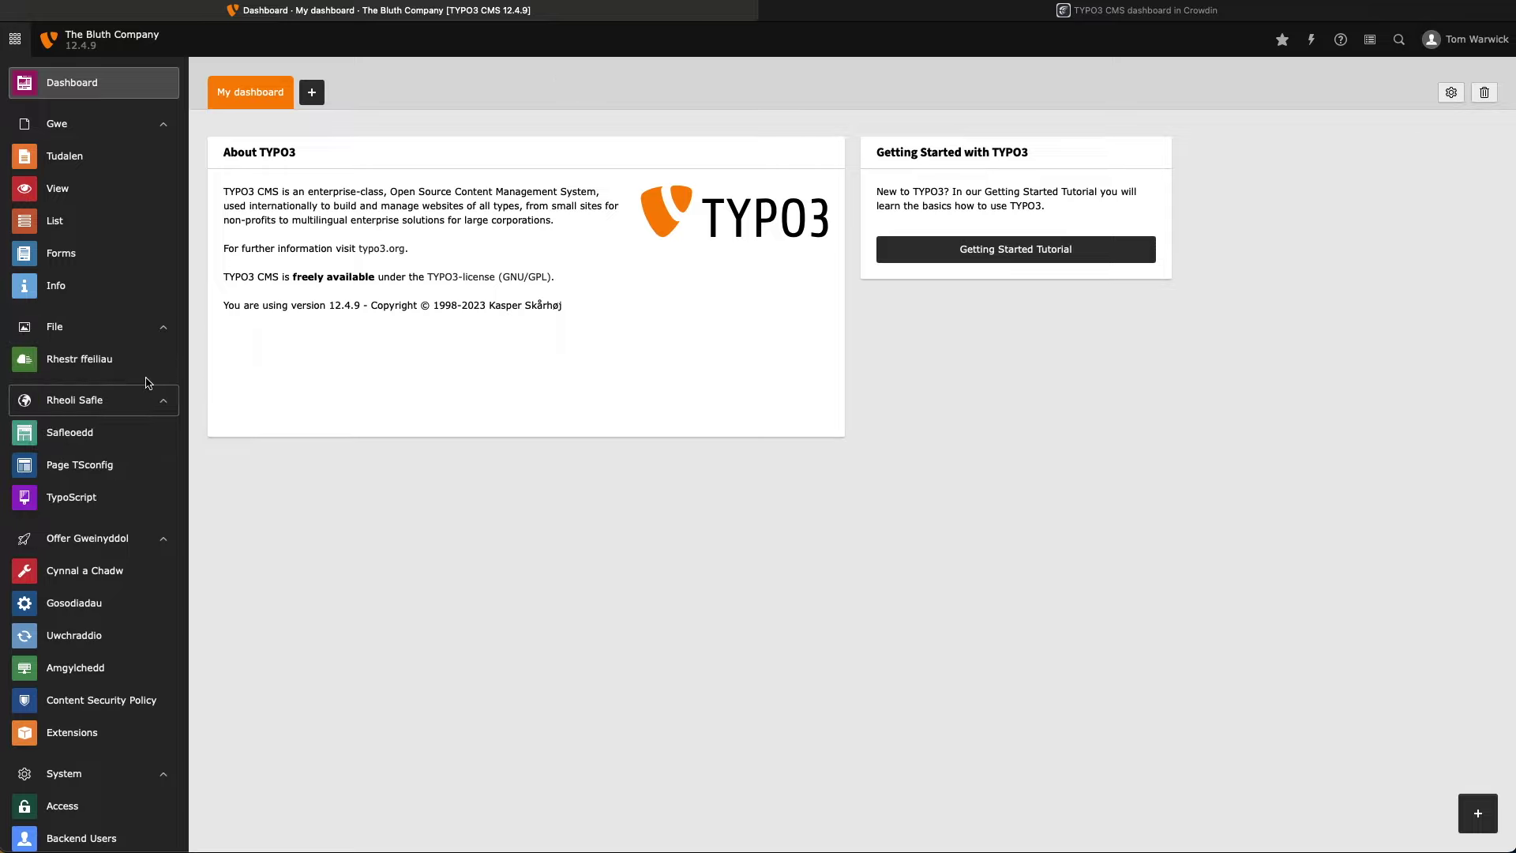
scroll(136, 632, "down", 3)
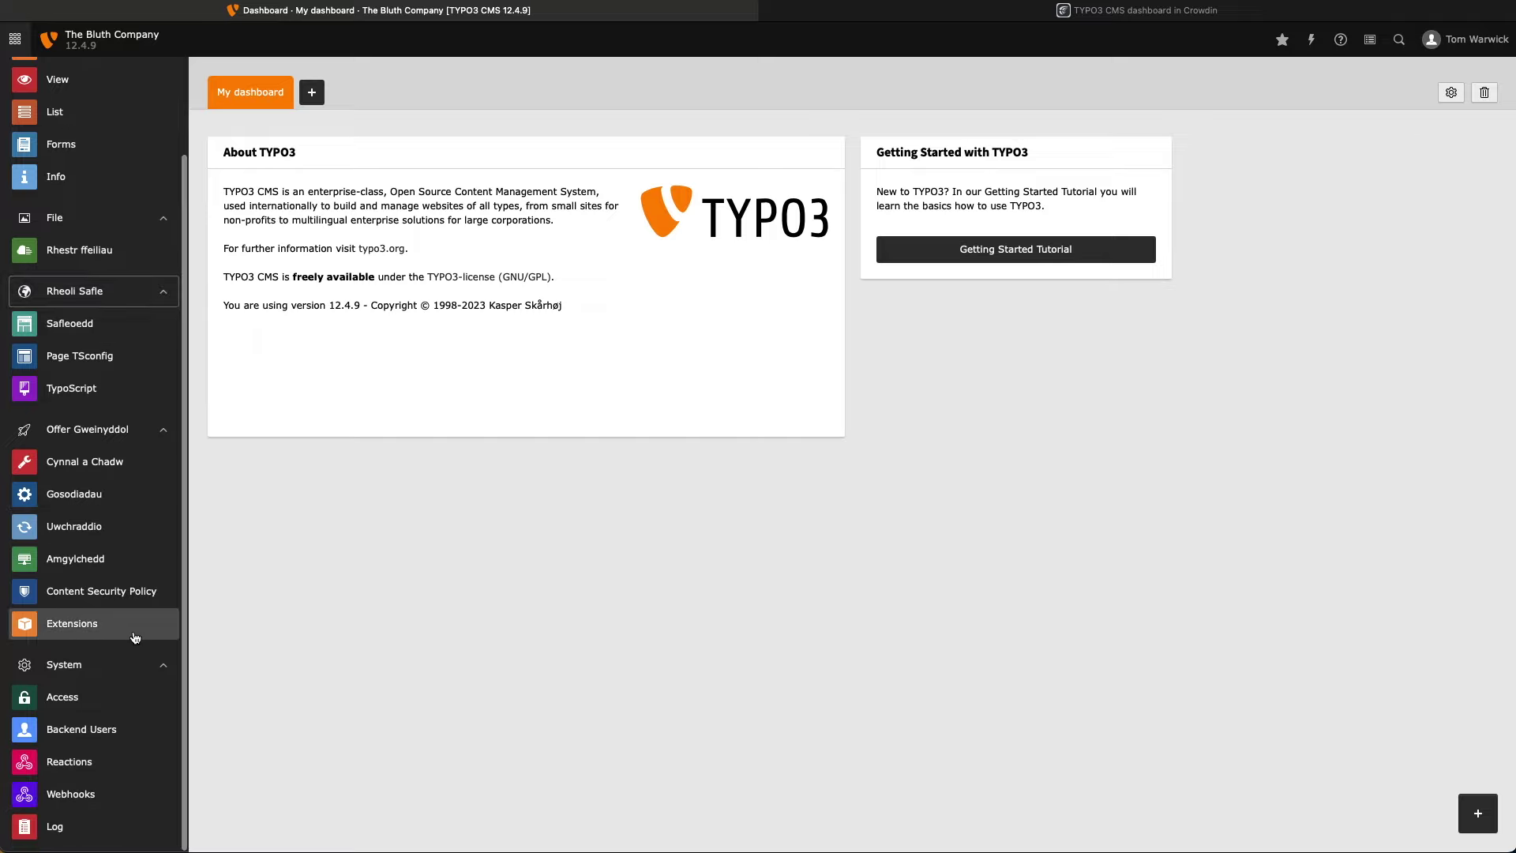
scroll(117, 663, "up", 3)
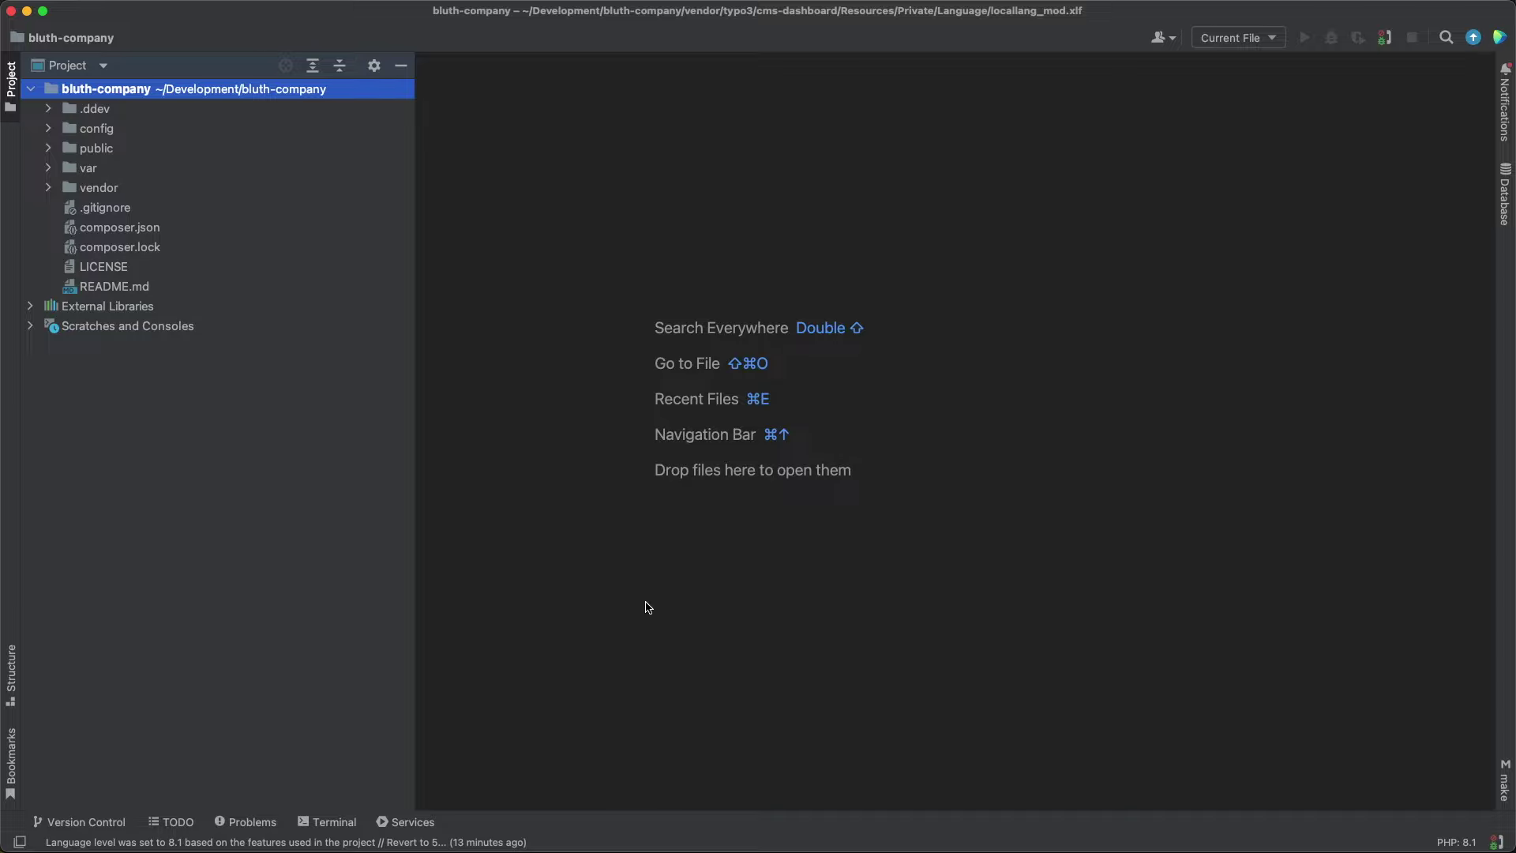
- Expand vendor/typo3 in the Project tree to list its cms packages
left_click(109, 190)
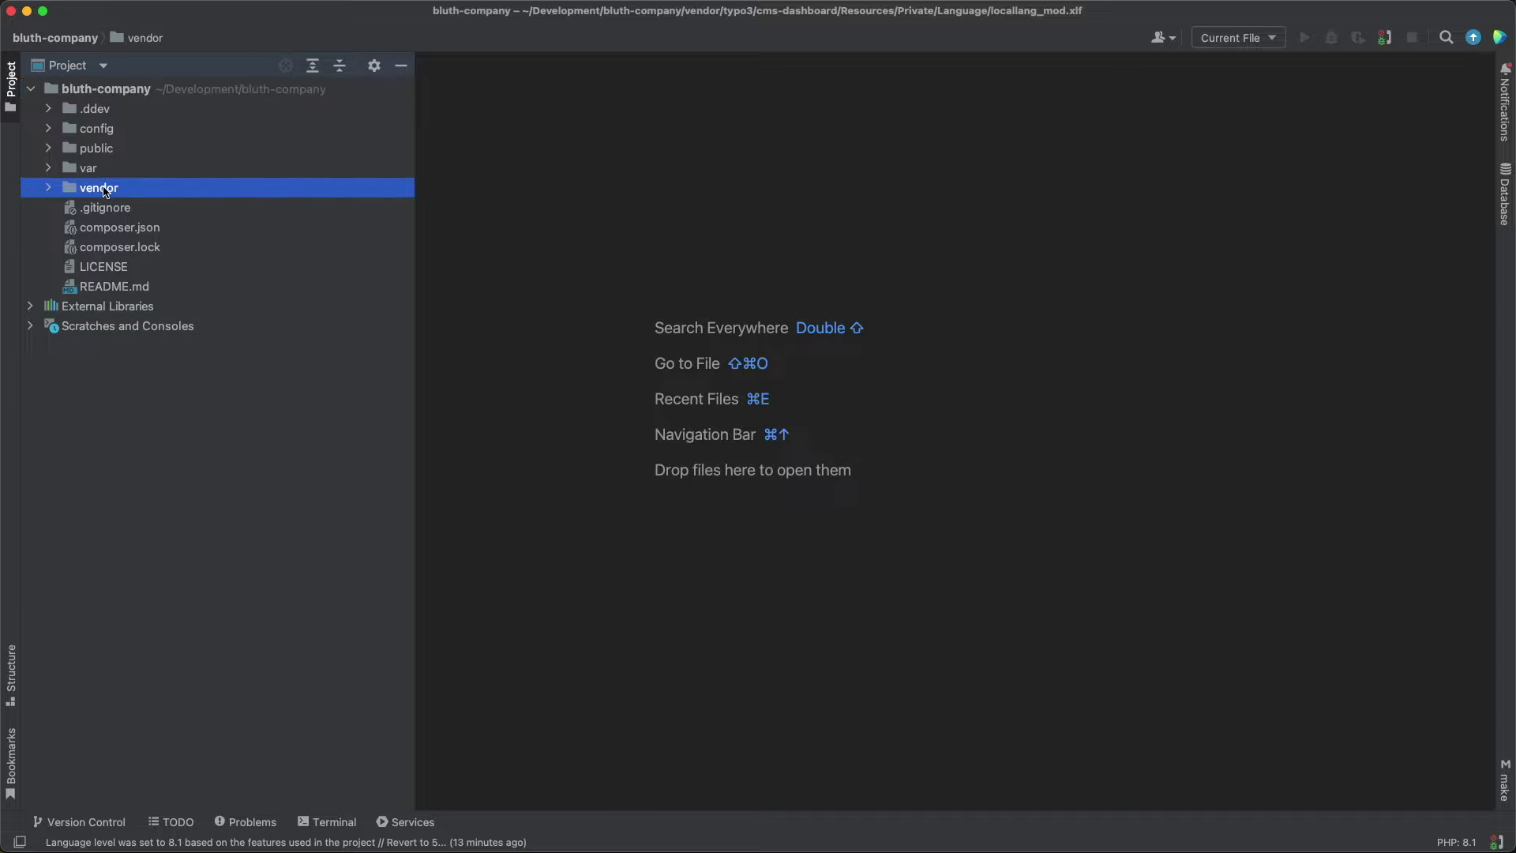
left_click(49, 188)
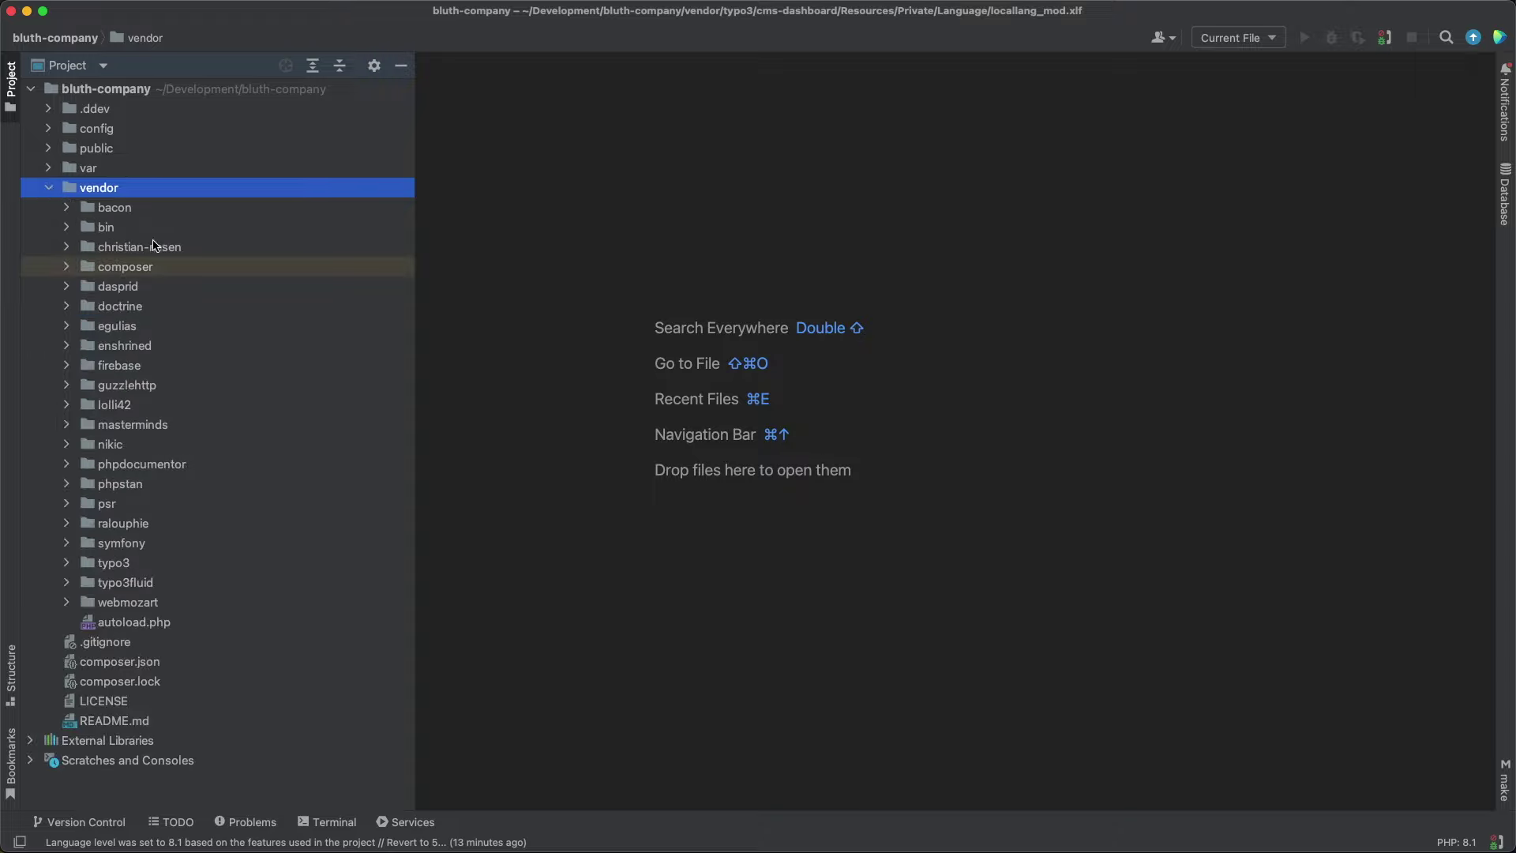
left_click(118, 567)
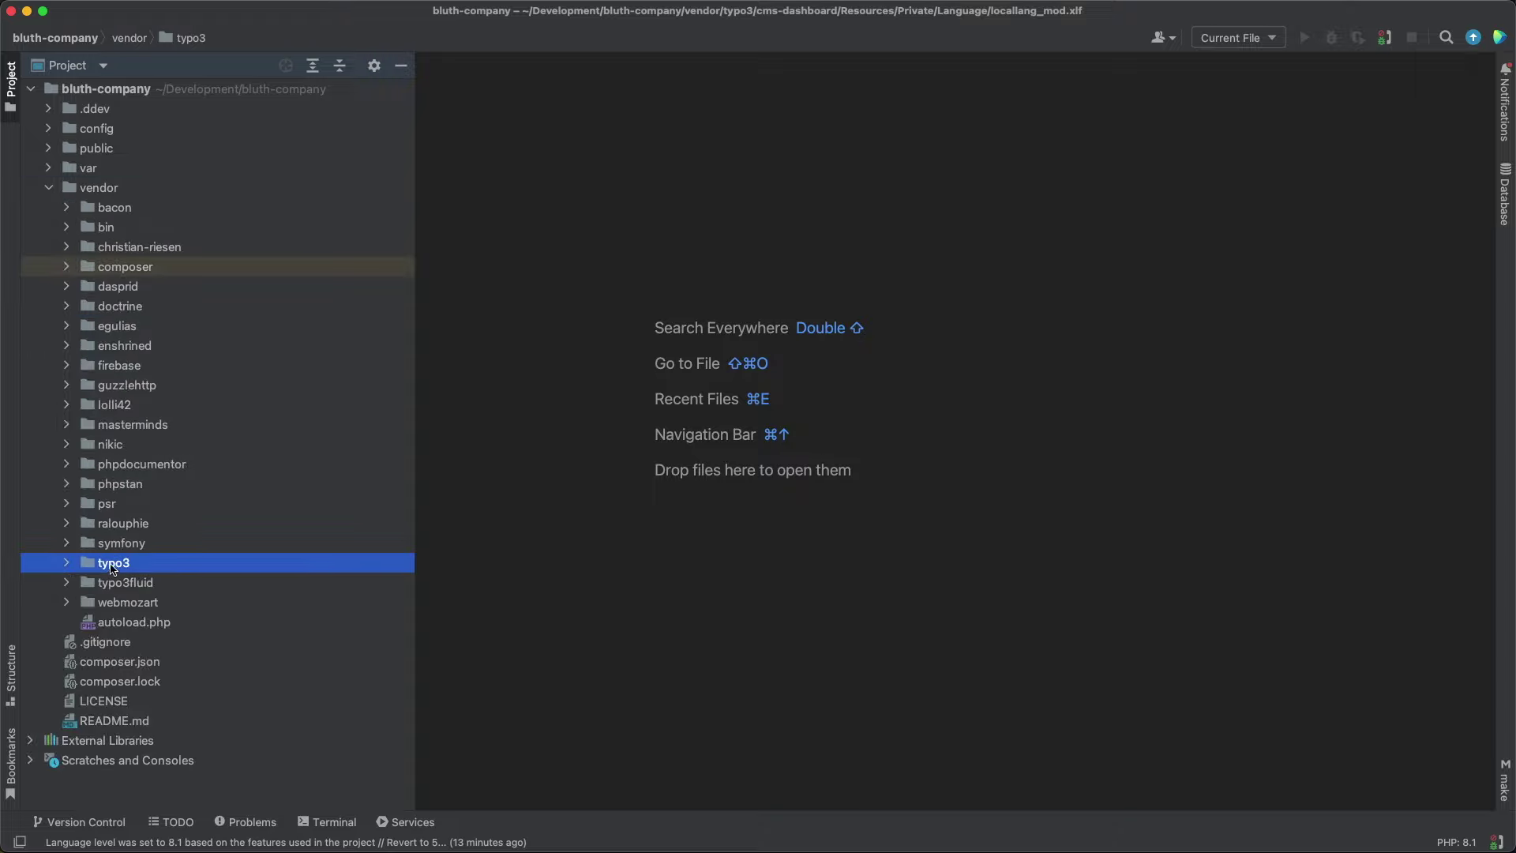
left_click(68, 565)
scroll(298, 602, "down", 4)
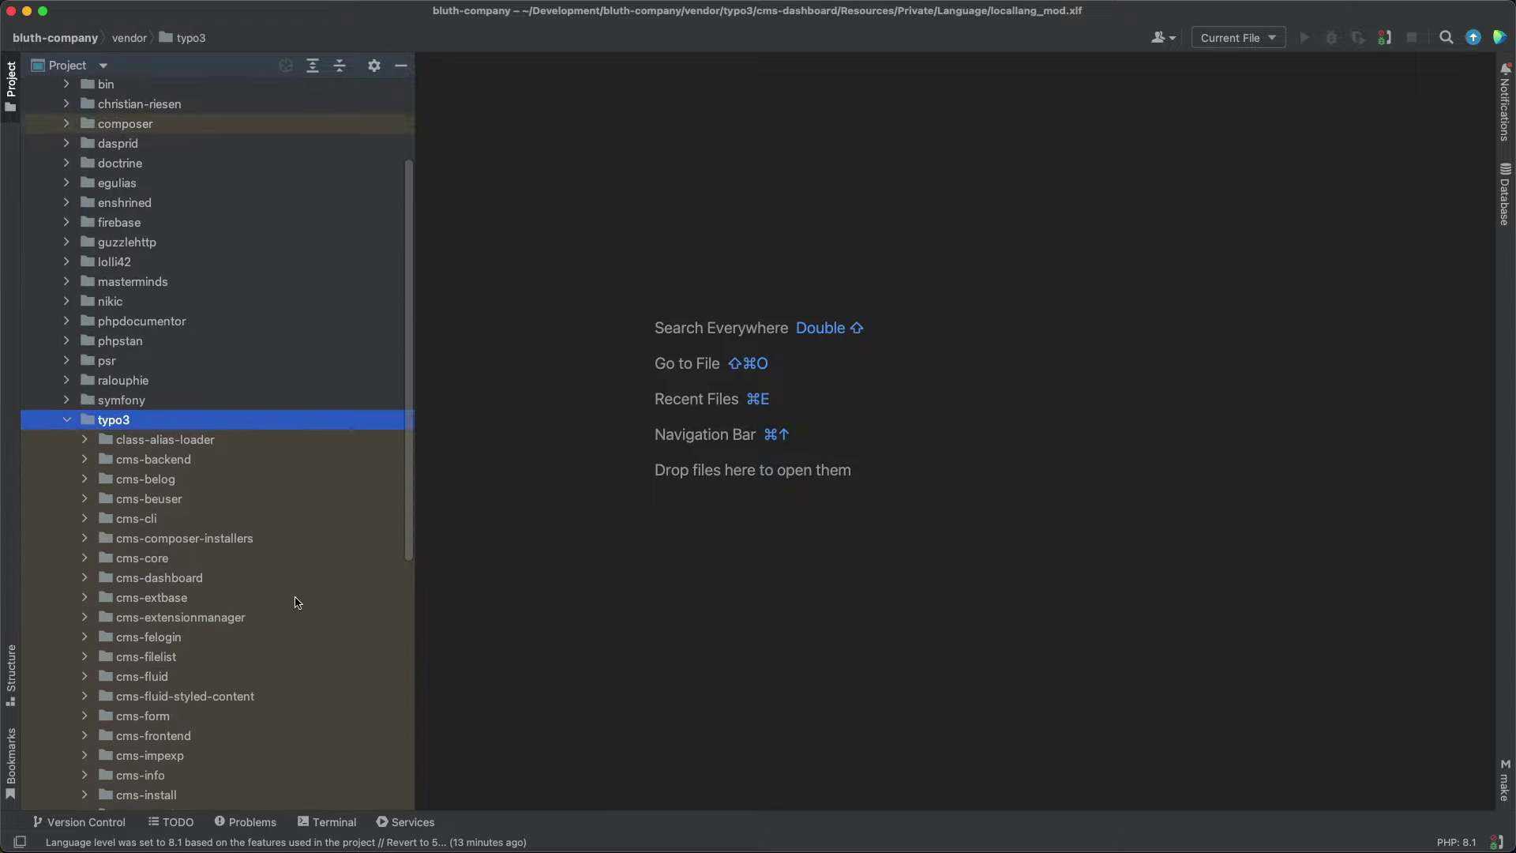
scroll(298, 602, "down", 6)
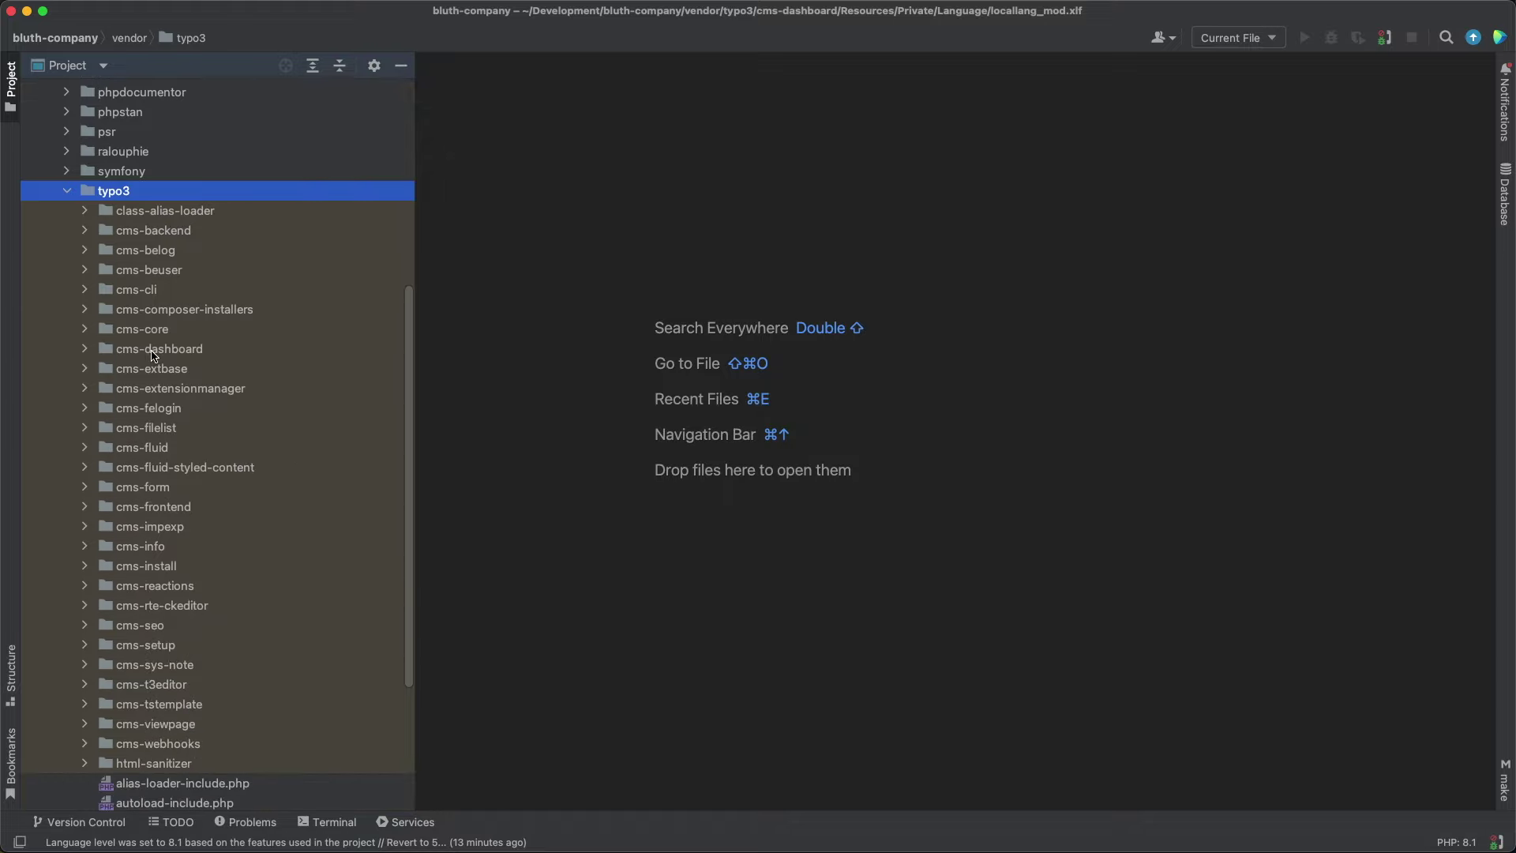
- Expand cms-dashboard/Resources/Private/Language and select locallang_mod.xlf
left_click(153, 352)
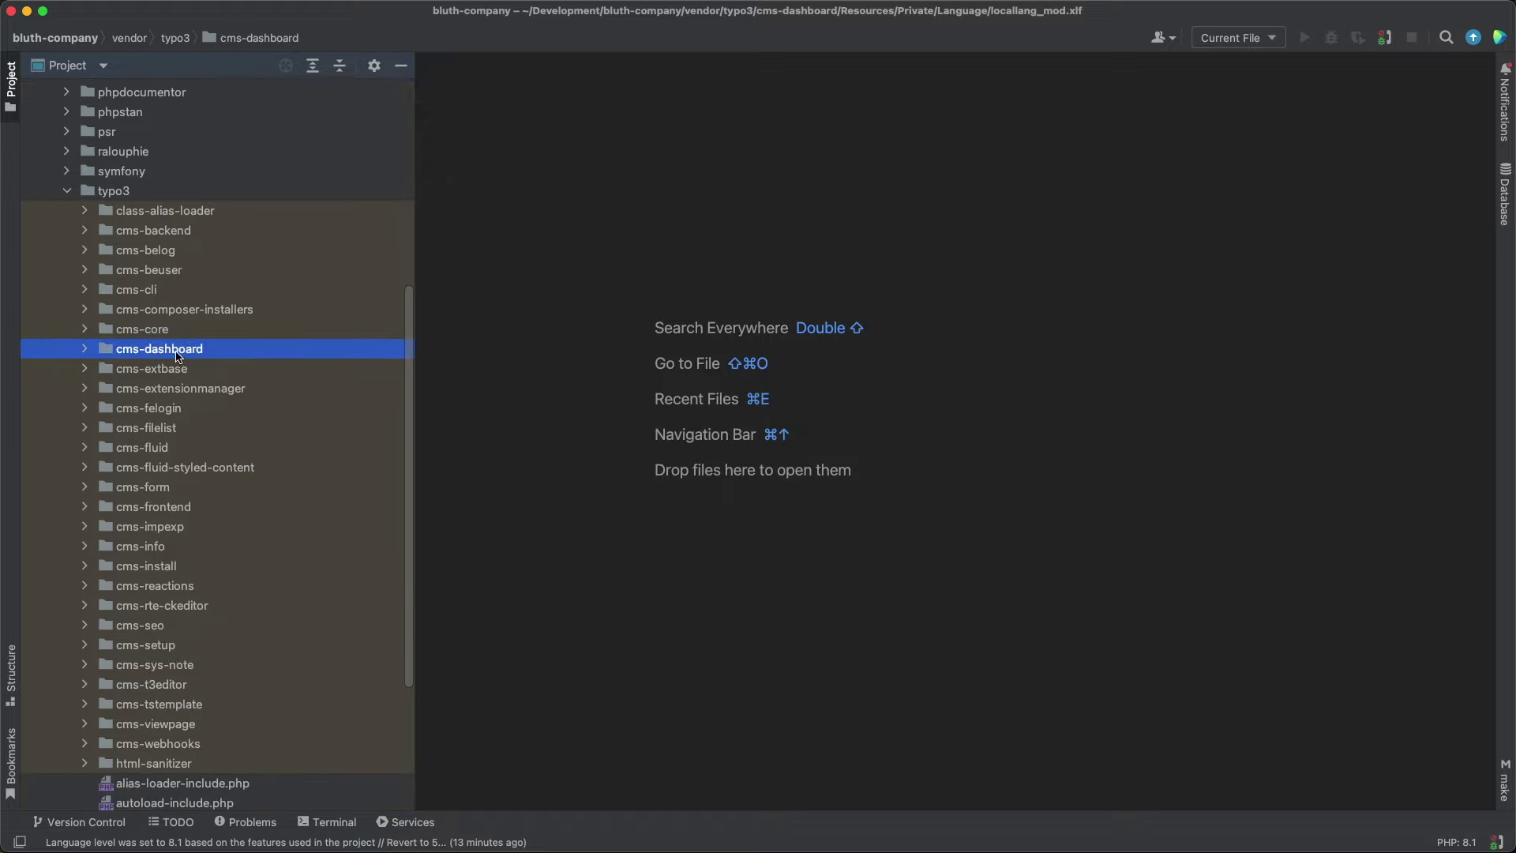
left_click(84, 348)
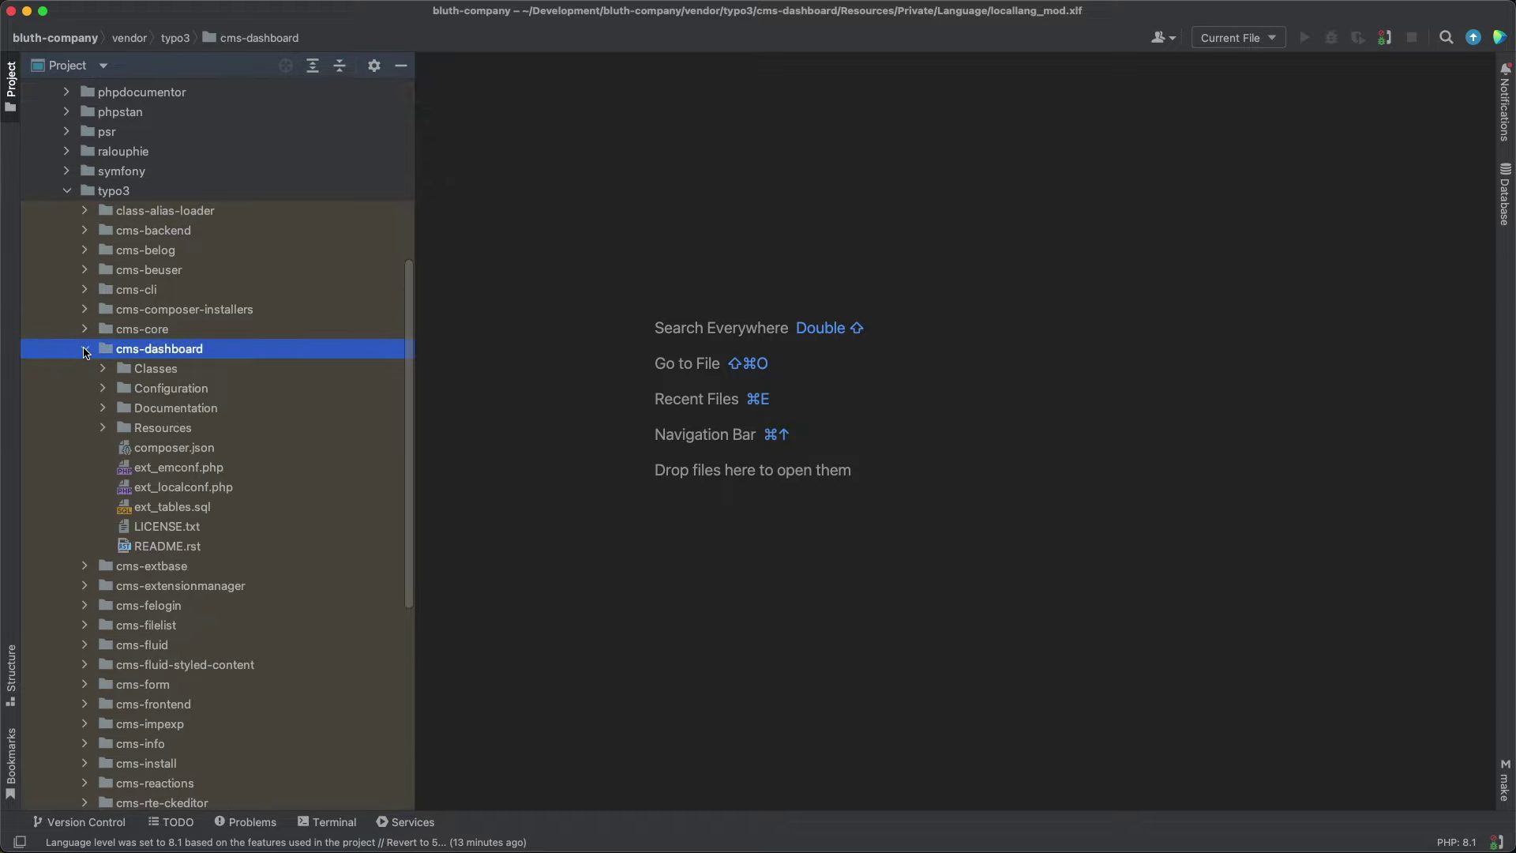
left_click(104, 427)
left_click(122, 448)
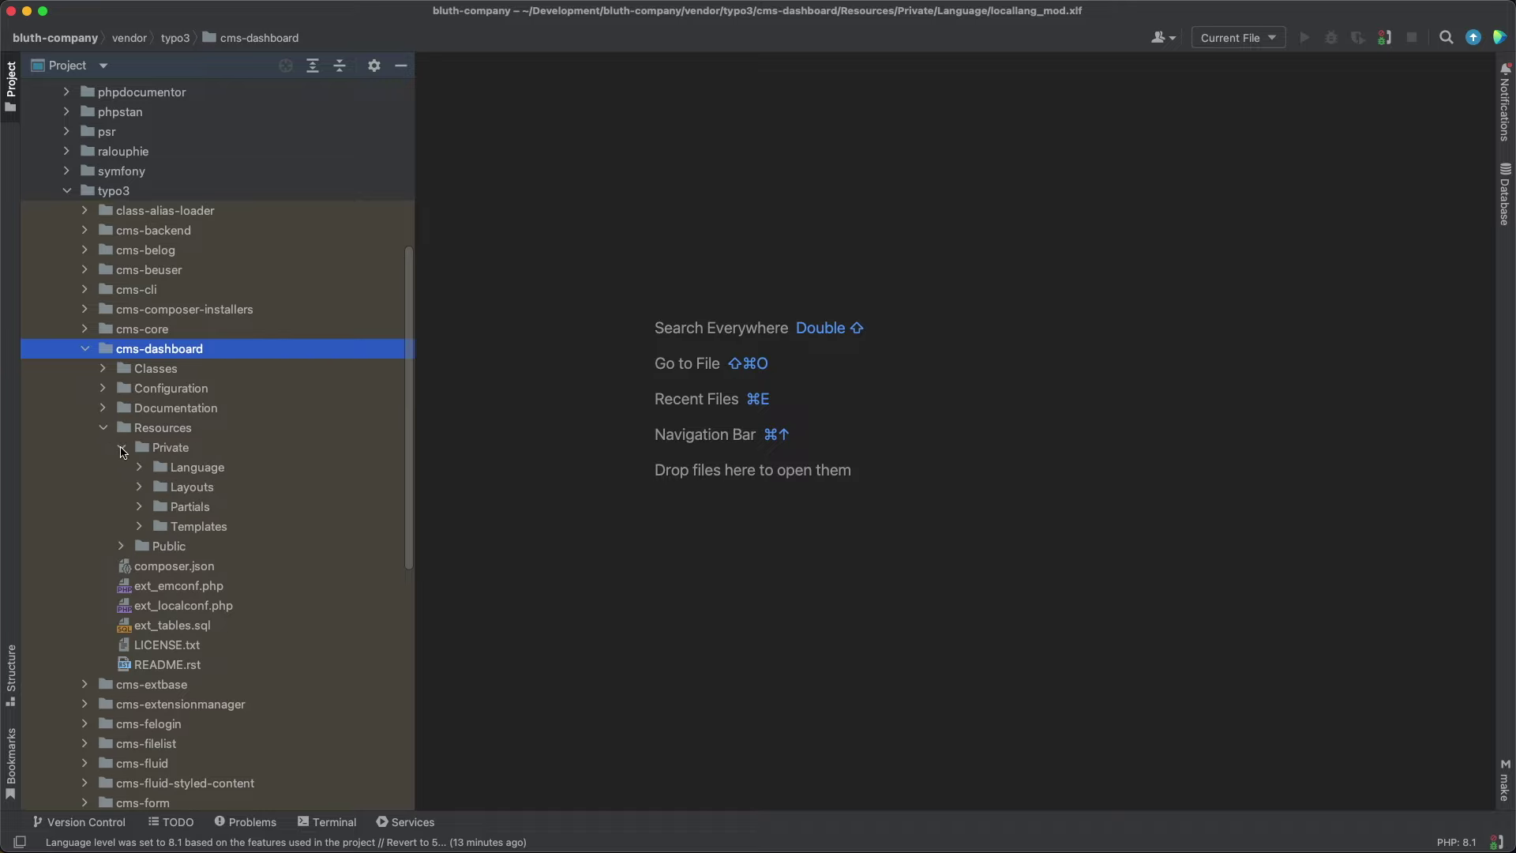
scroll(122, 450, "down", 1)
left_click(141, 427)
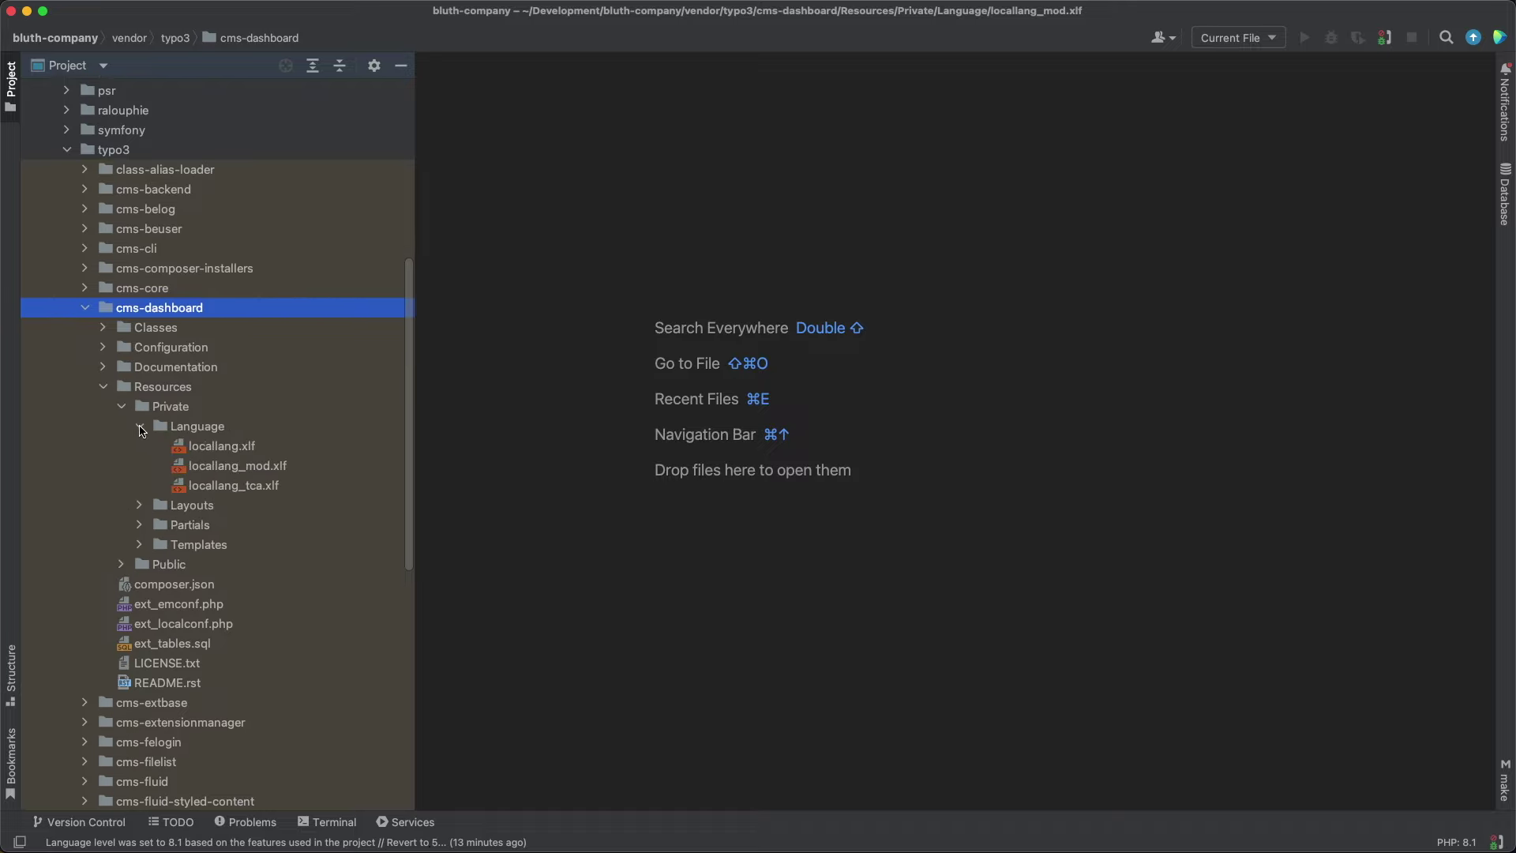
scroll(141, 430, "down", 2)
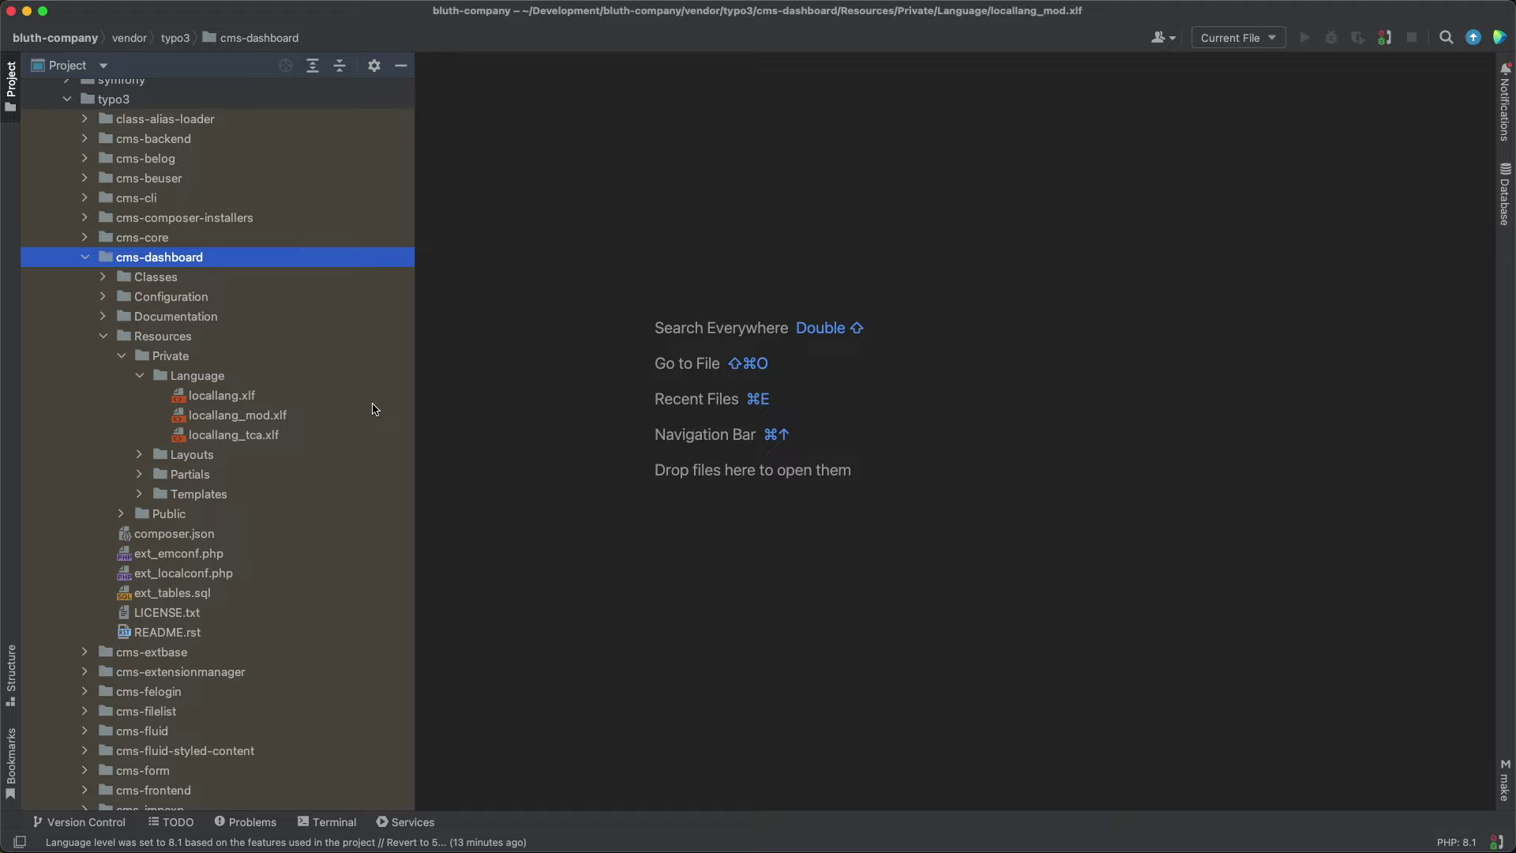
left_click(287, 419)
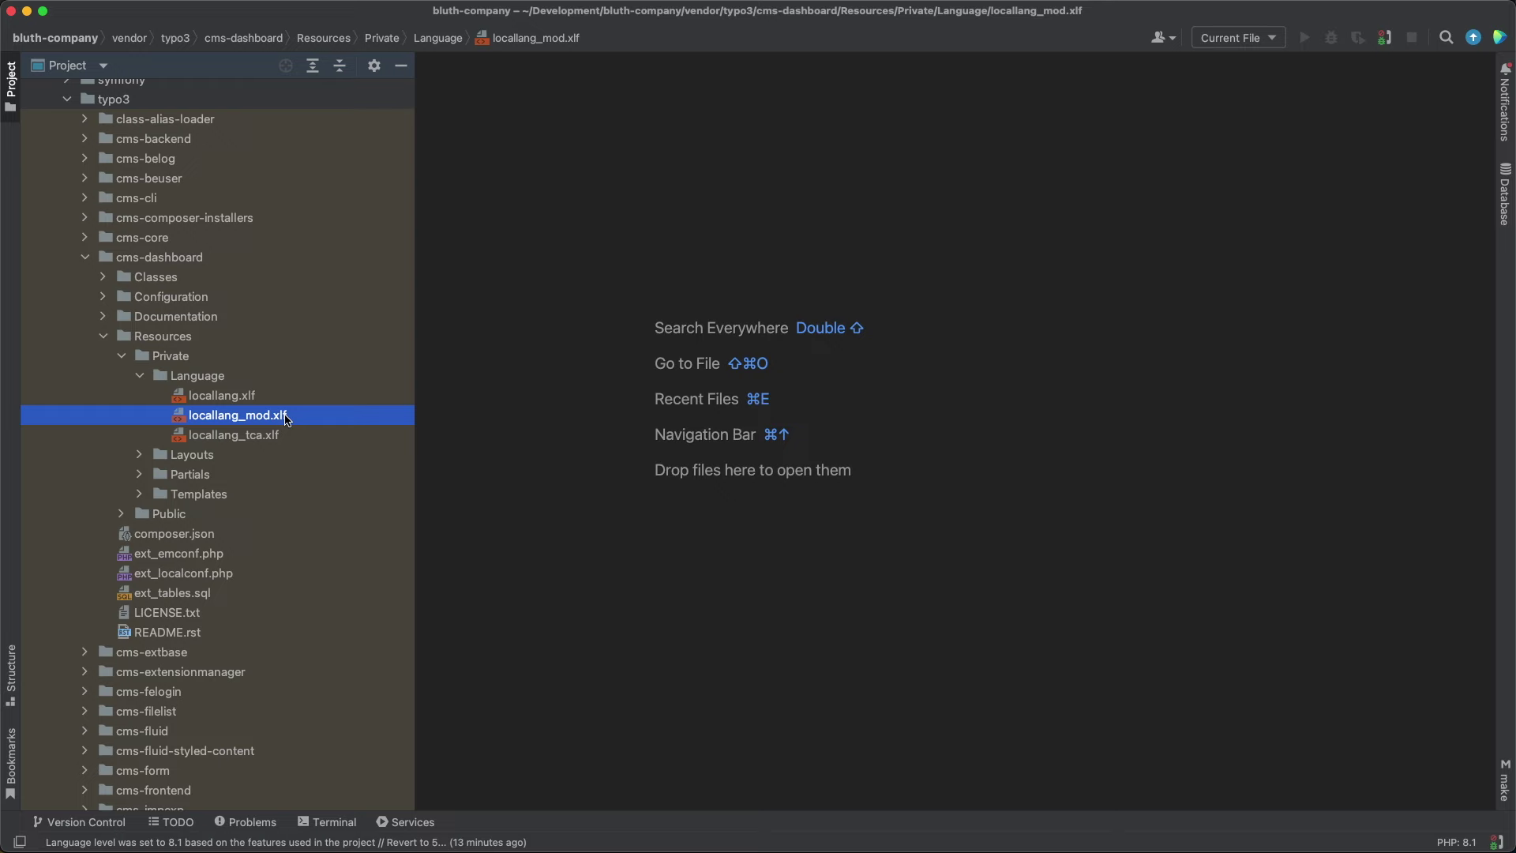
- In locallang_mod.xlf, change both 'Dashboard' labels to 'Dangosfwrdd' and paste a Welsh description on line 10
double_click(287, 419)
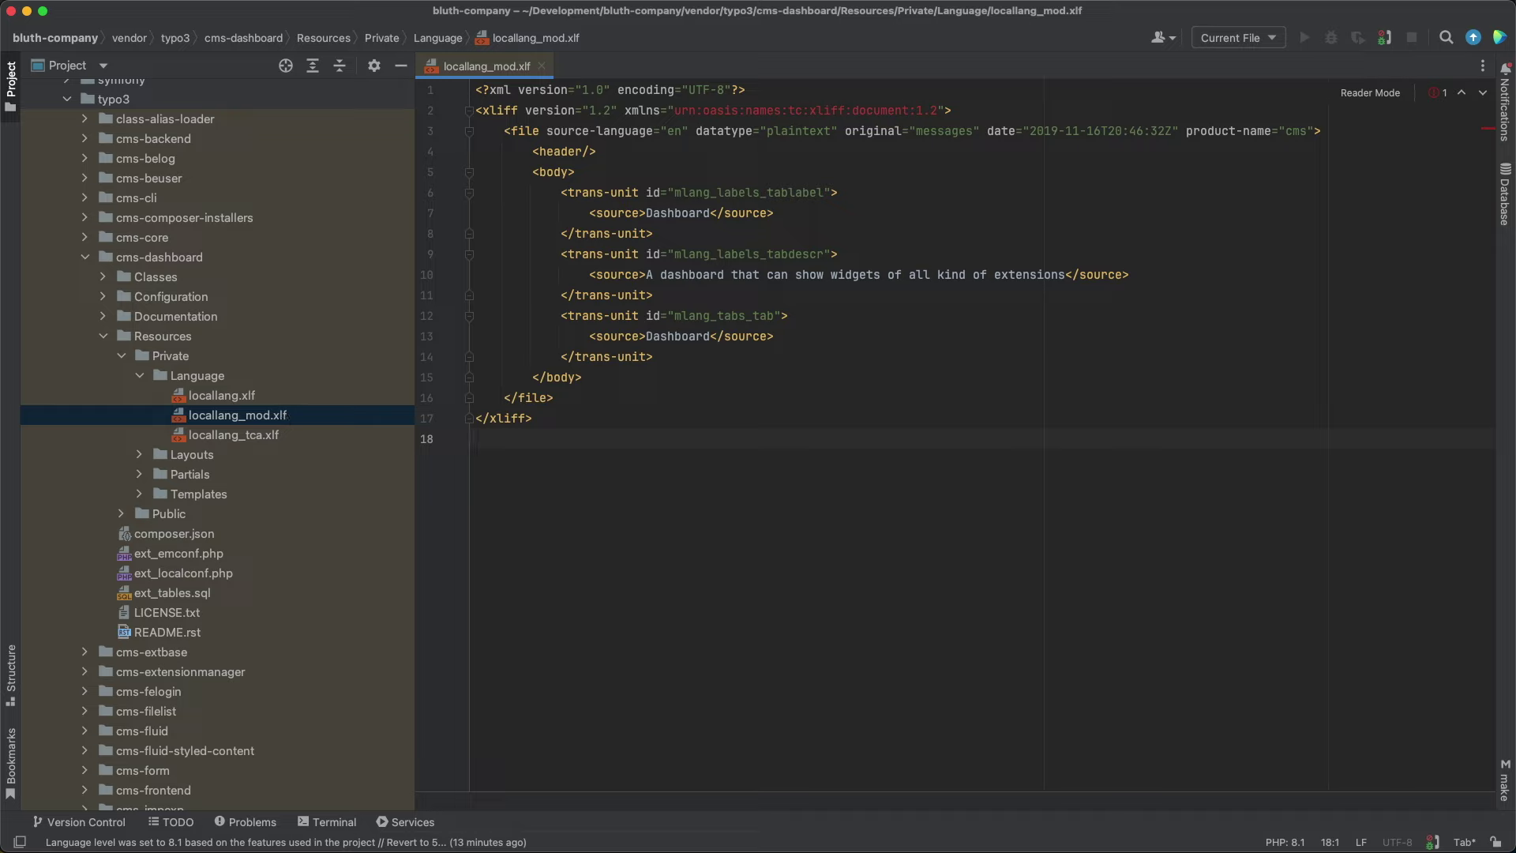
left_click(289, 422)
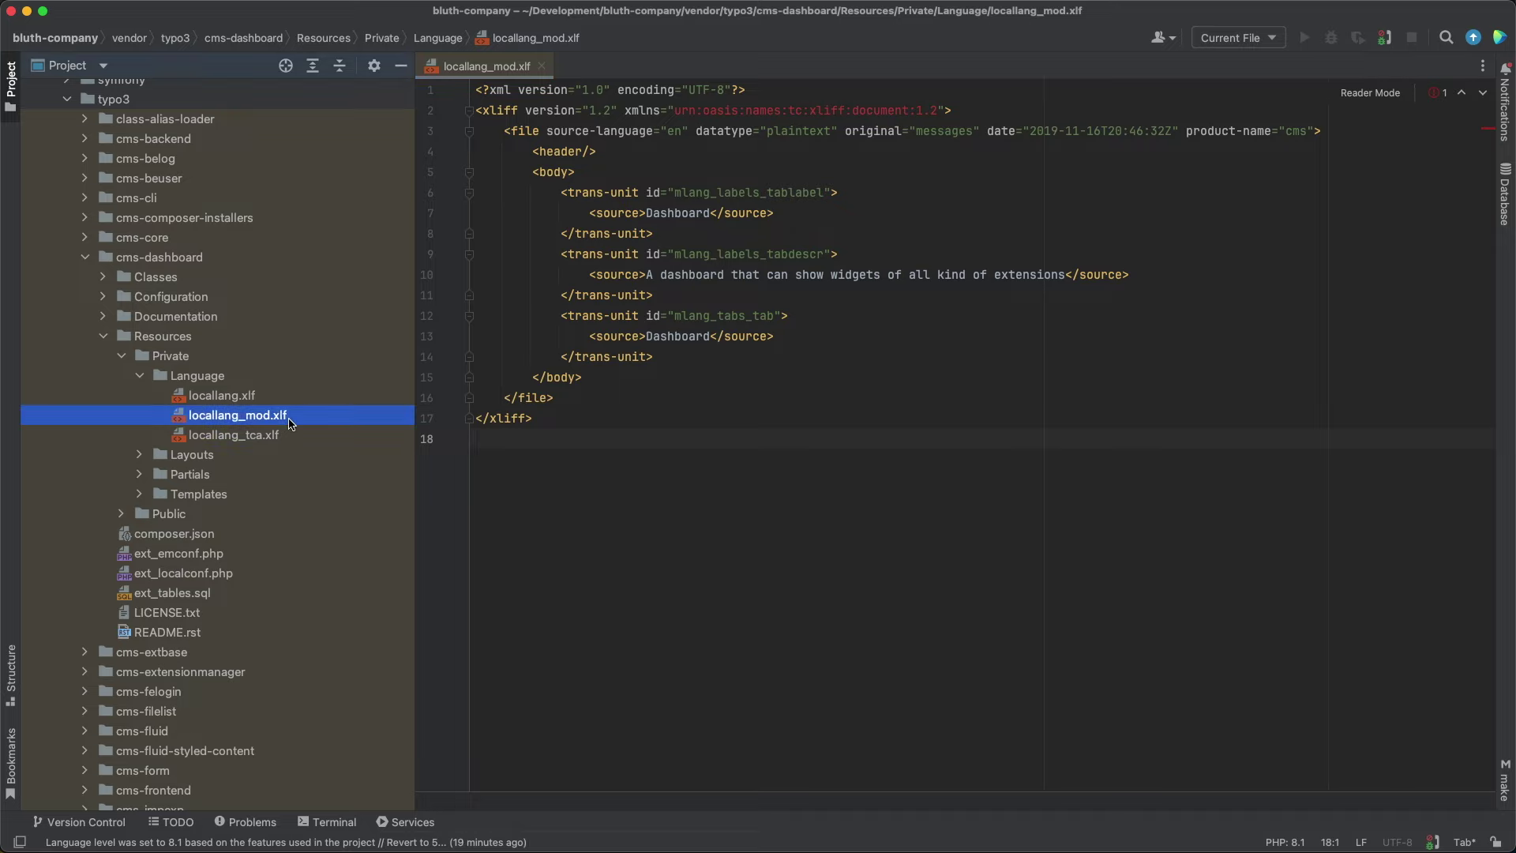
double_click(679, 213)
type("Dango")
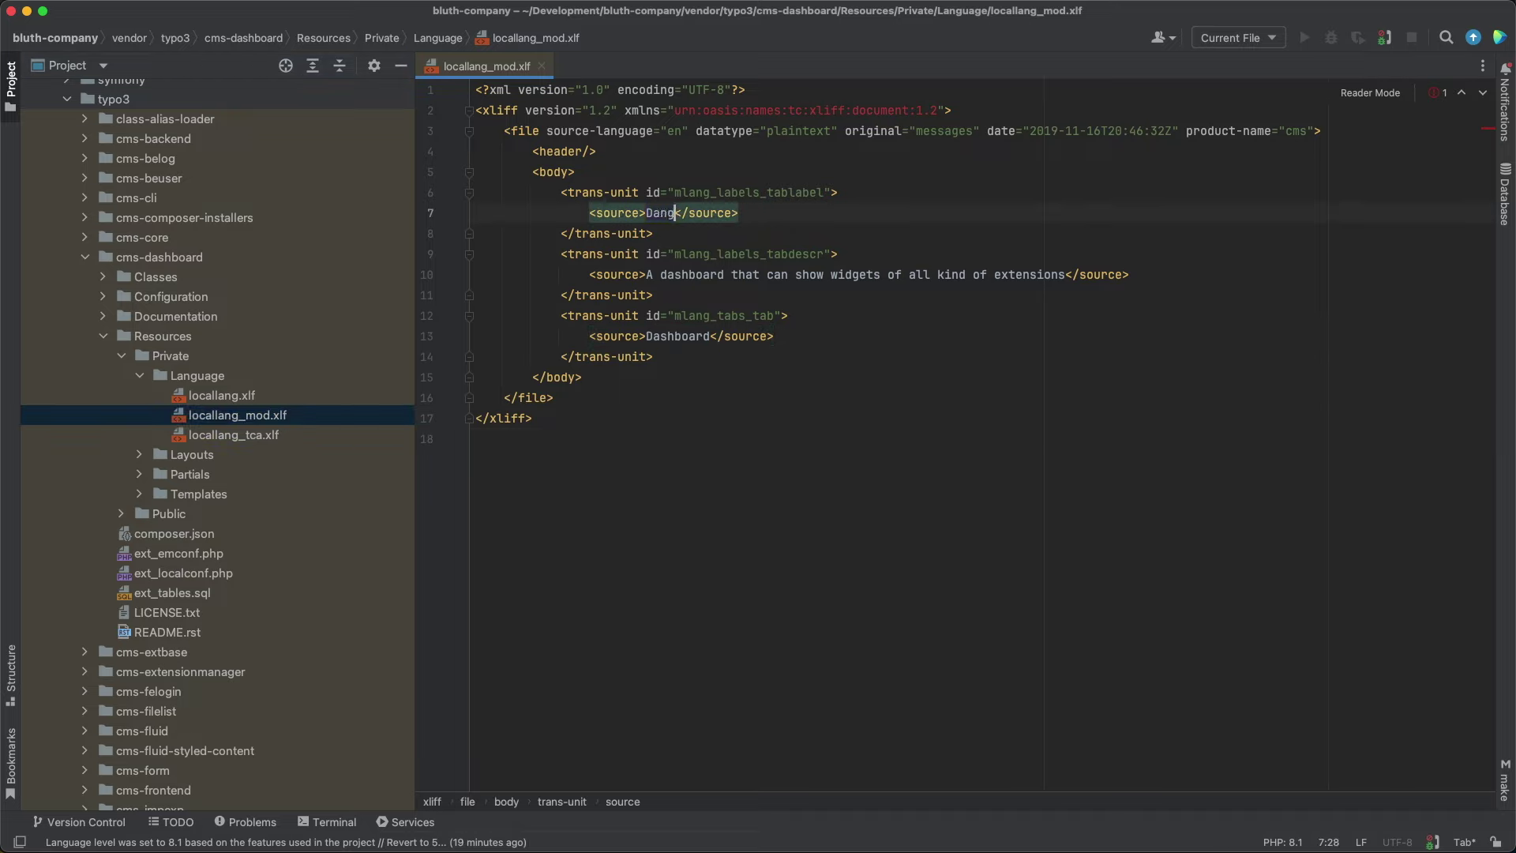
type("sfwrdd")
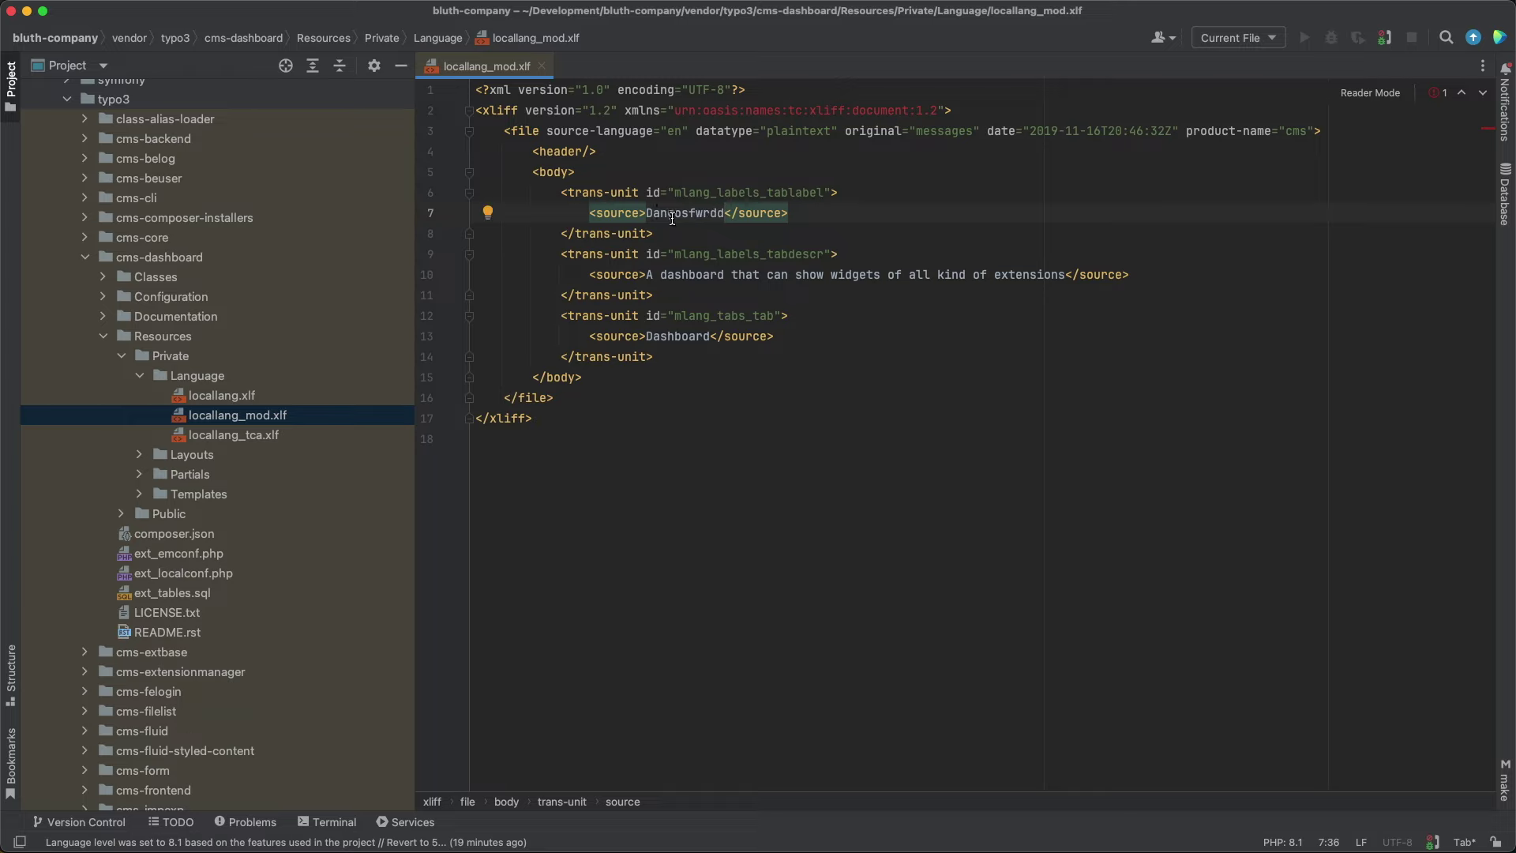
left_click(735, 436)
double_click(677, 336)
type("Dangosfwrdd")
left_click(533, 418)
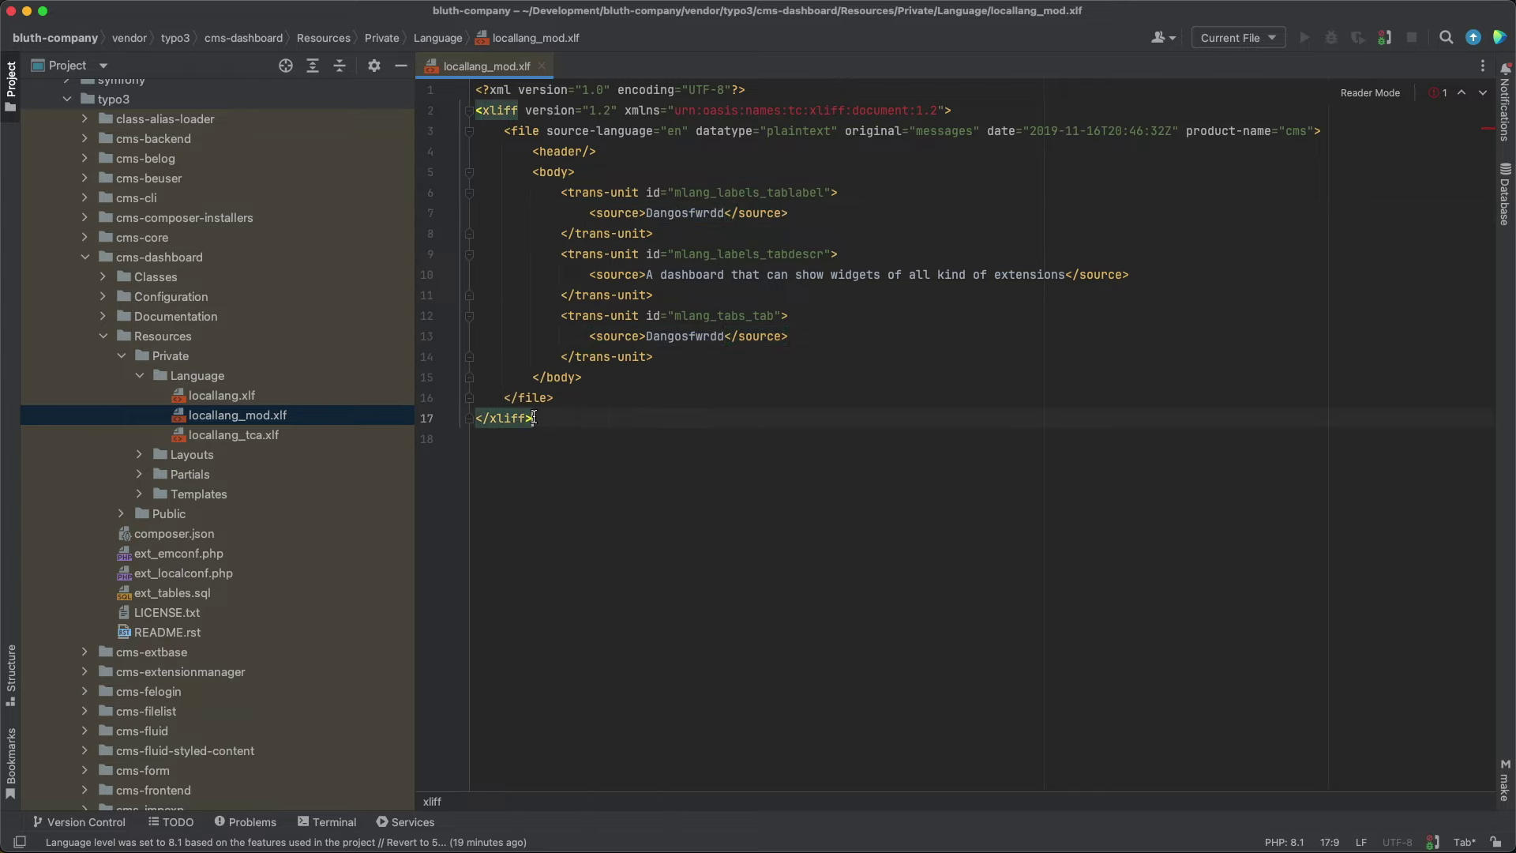
left_click_drag(646, 274, 1066, 274)
type("Dangosfwrdd sy'n gallu dangos teclynnau o bob math o estyniadau")
left_click(643, 397)
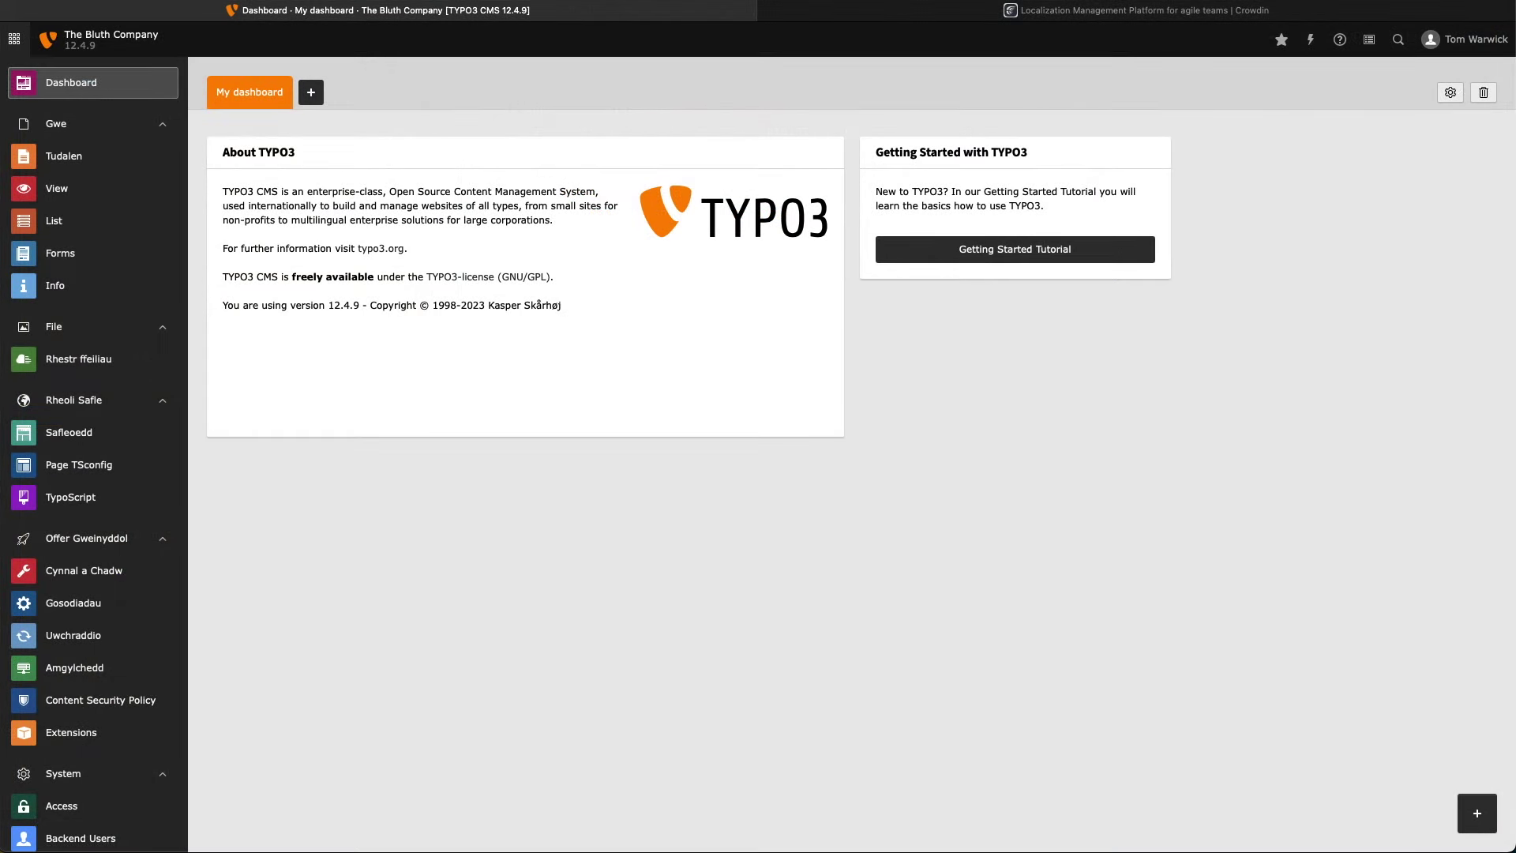
- Flush all caches from the lightning-bolt toolbar menu, then make the browser fullscreen
left_click(1311, 40)
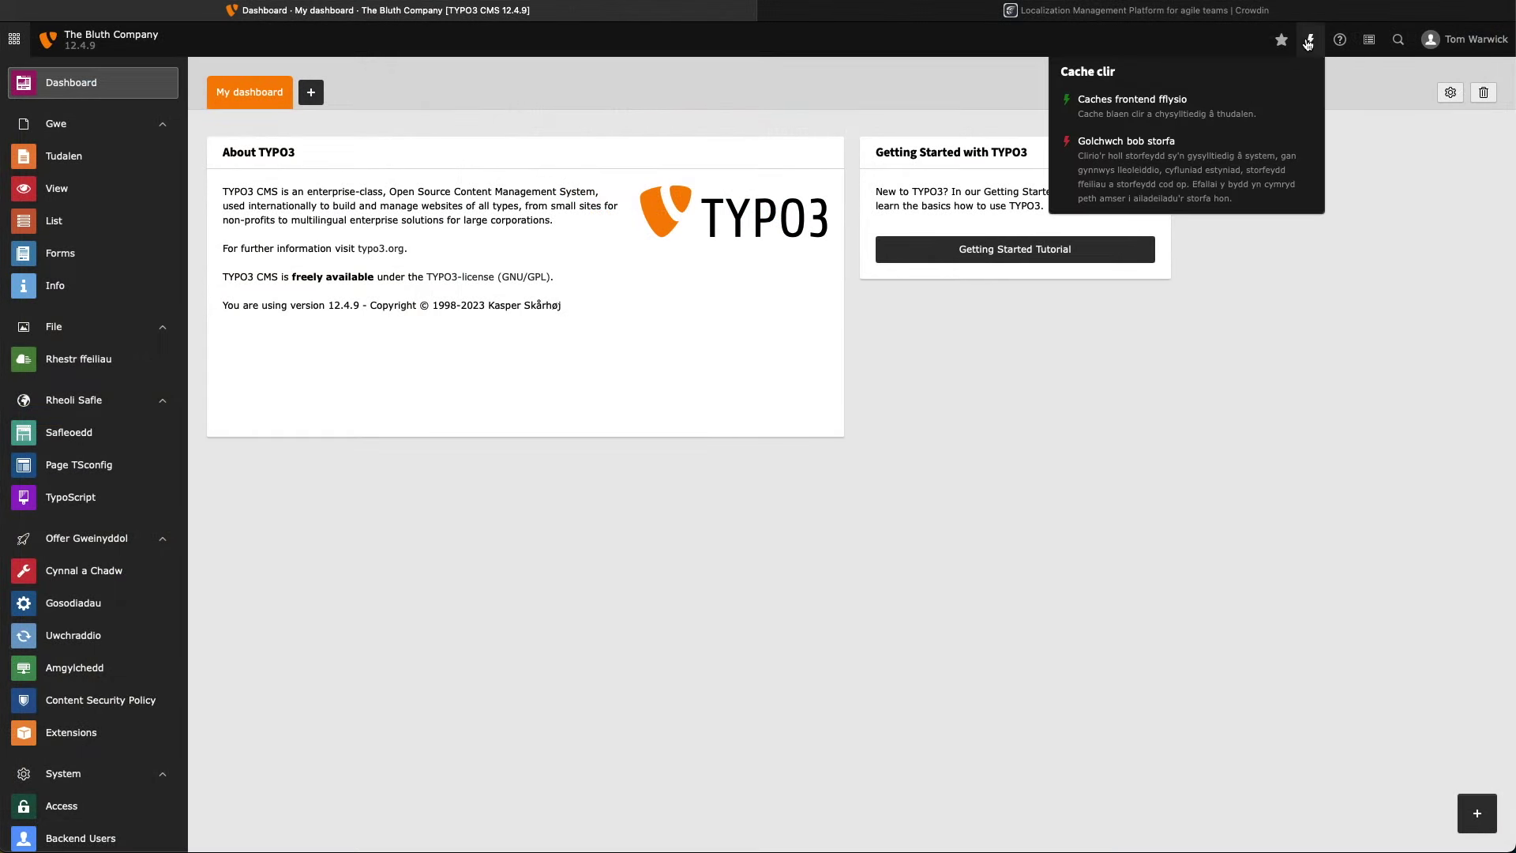
left_click(1138, 160)
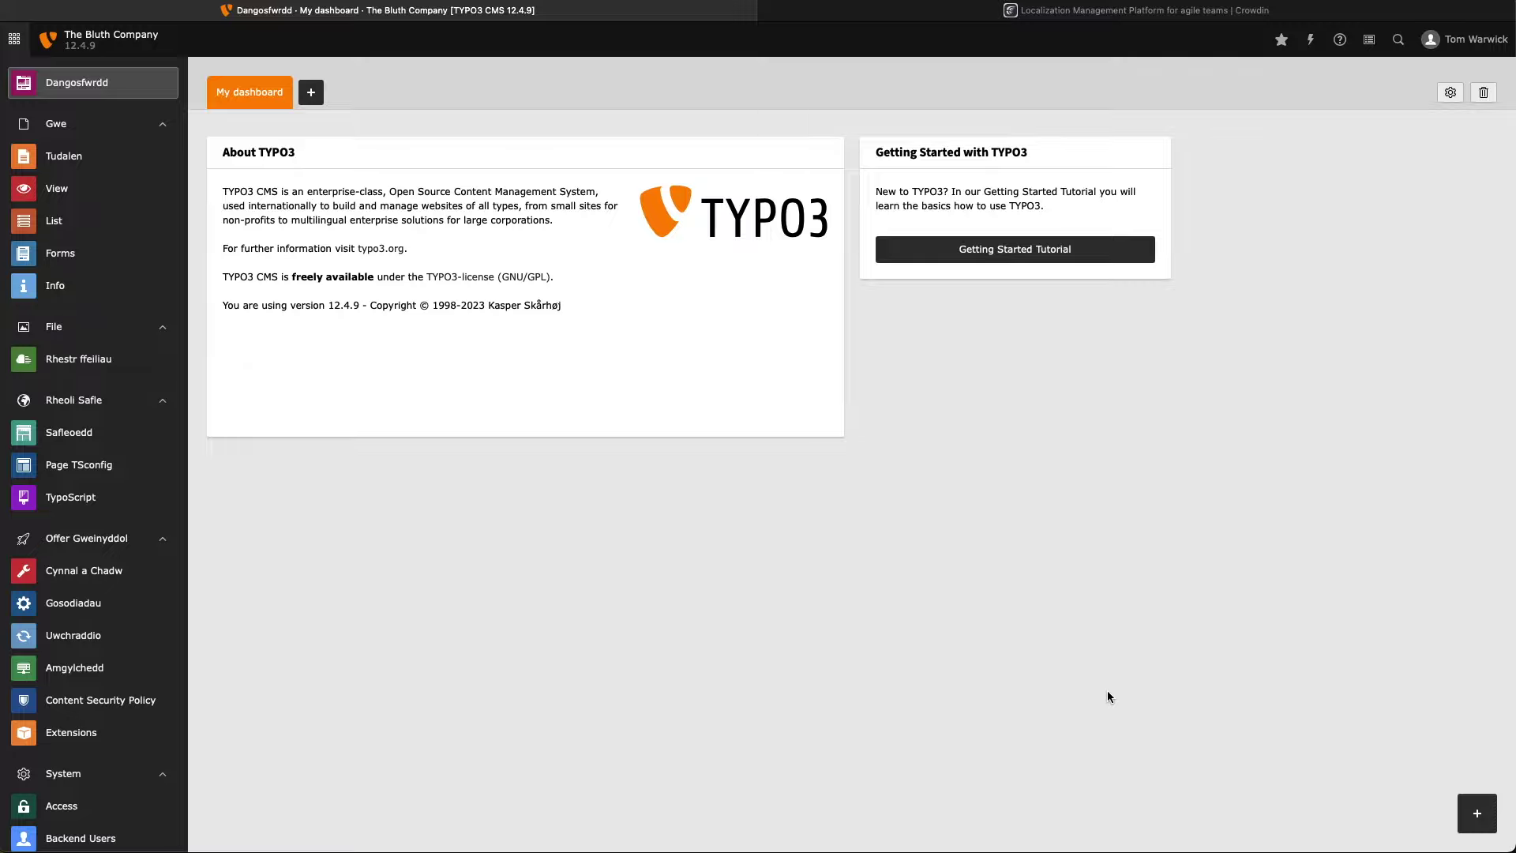
key("ctrl+super+f")
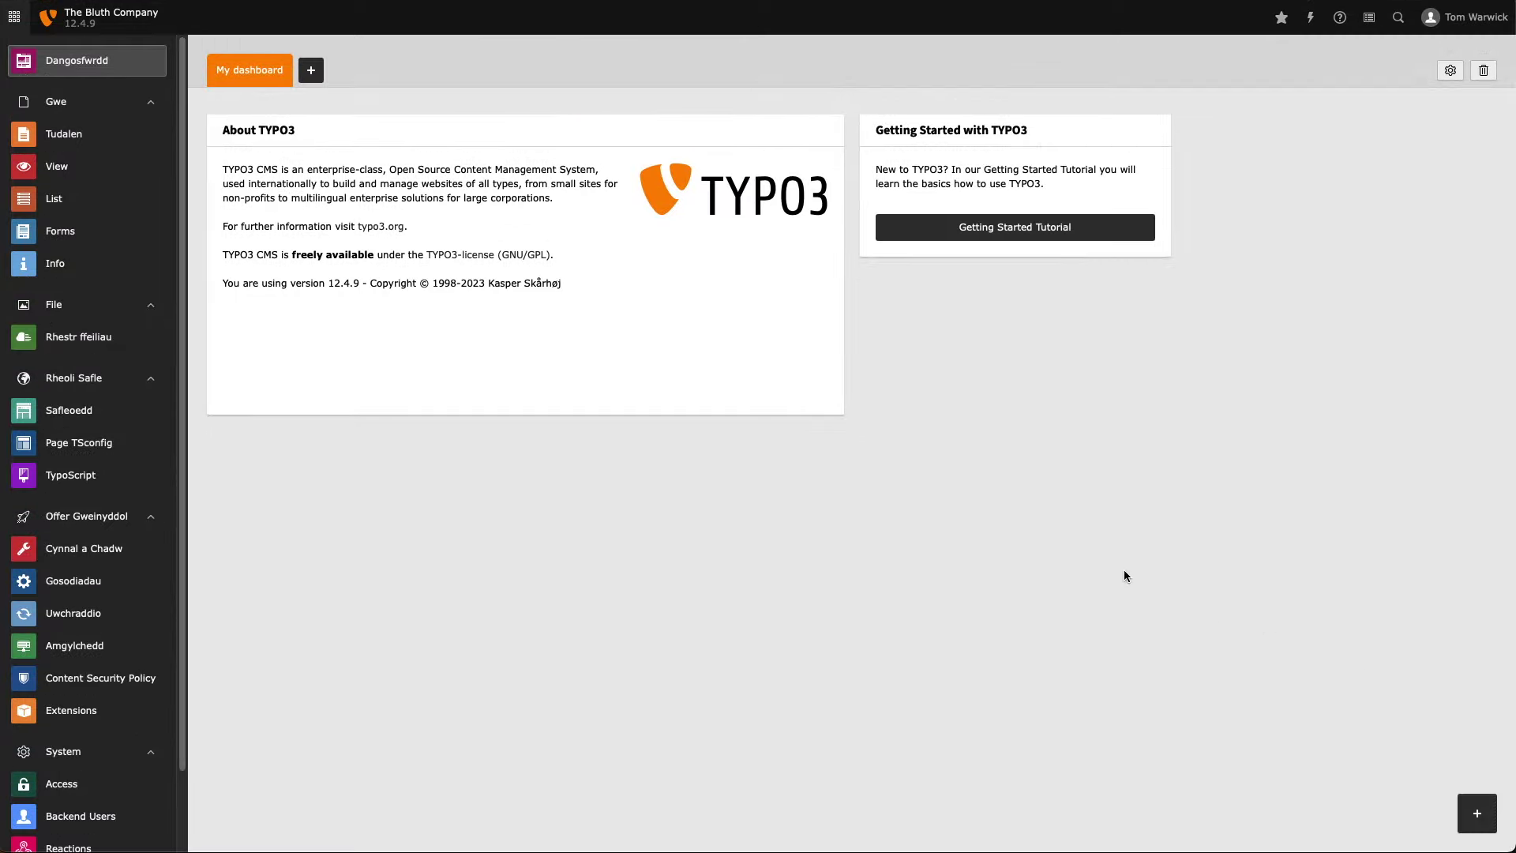
- Open User Settings and select the English email-login notification label text
left_click(1467, 22)
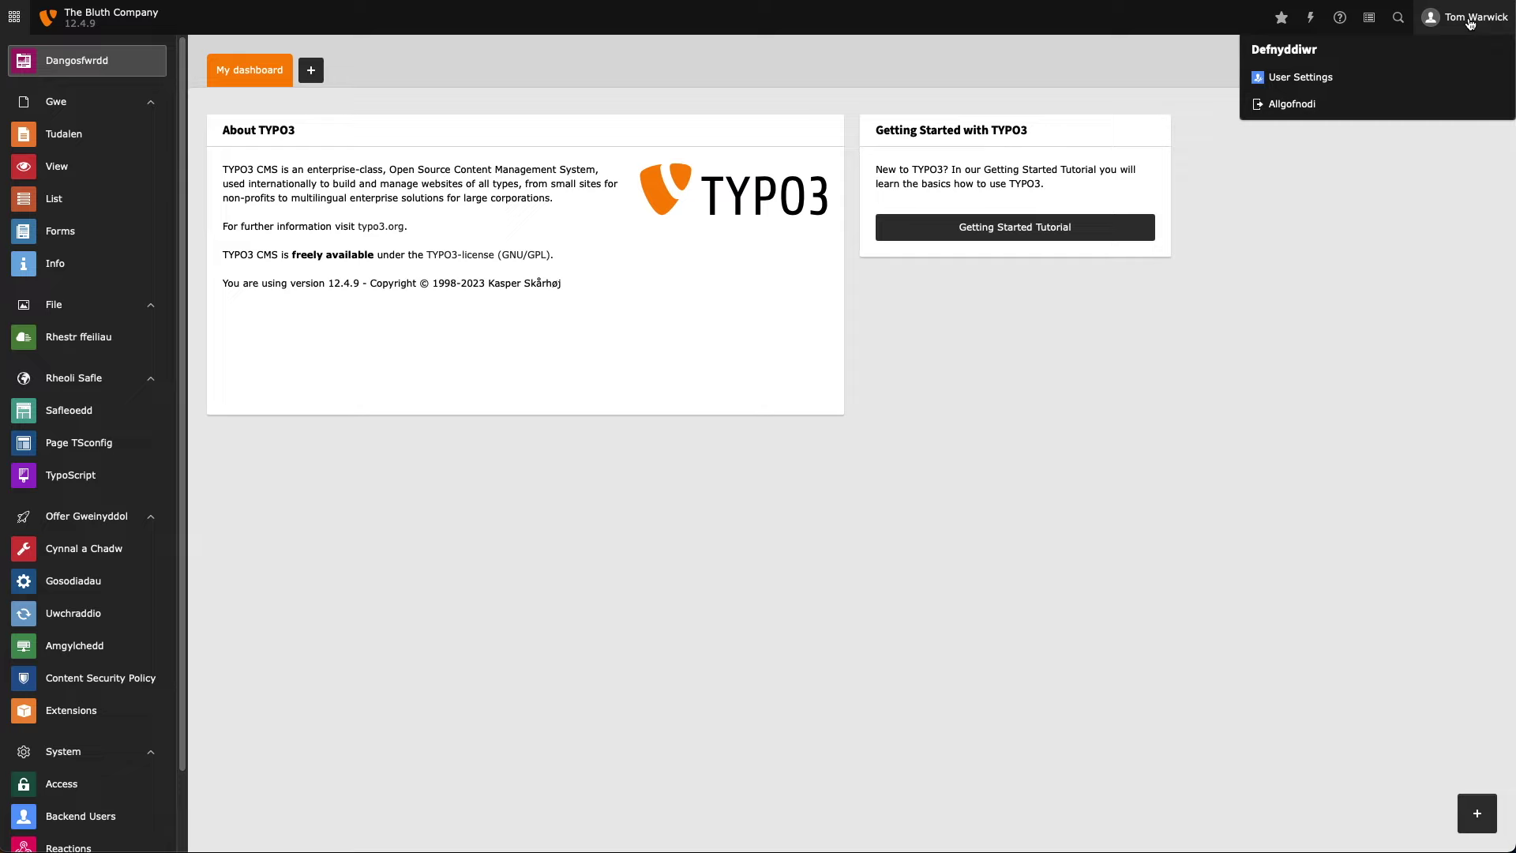
left_click(1317, 79)
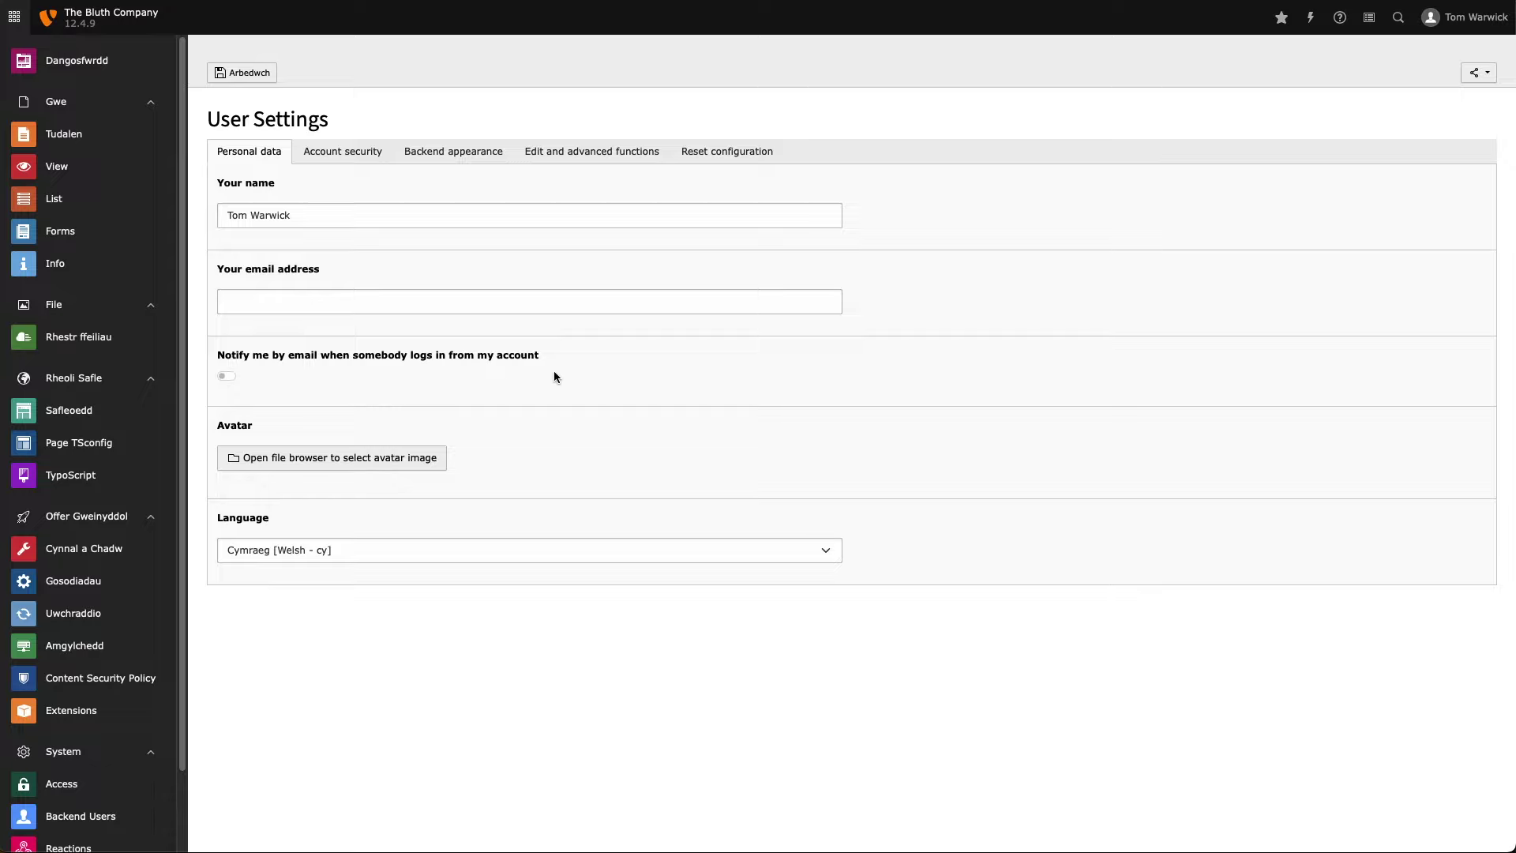
left_click_drag(555, 355, 214, 353)
key("super+c")
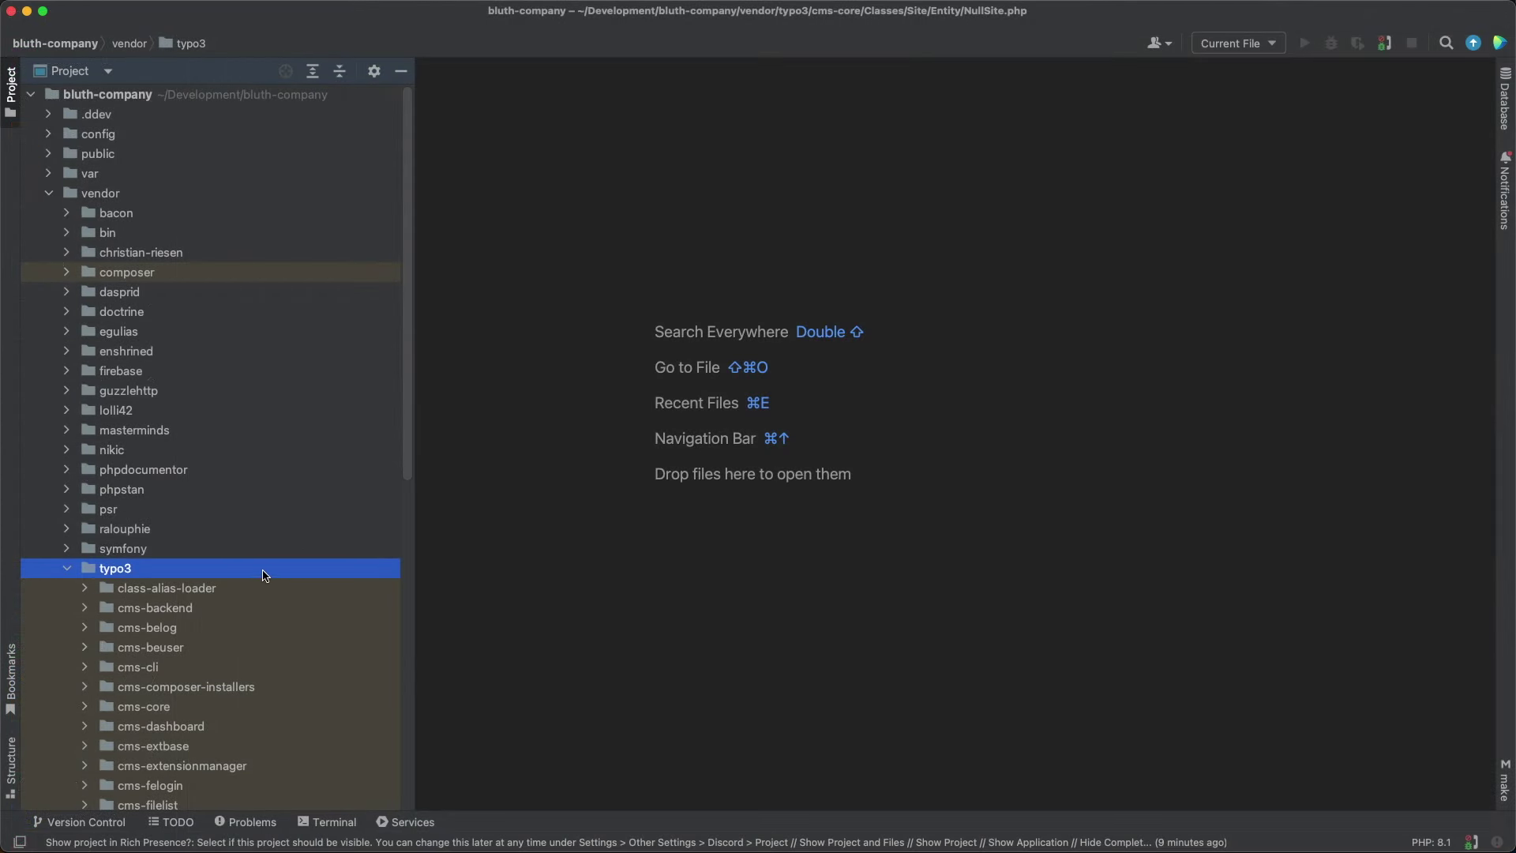
- Find the Notify label in vendor/typo3 and replace line 34 of cms-setup's locallang.xlf with Welsh text
right_click(183, 573)
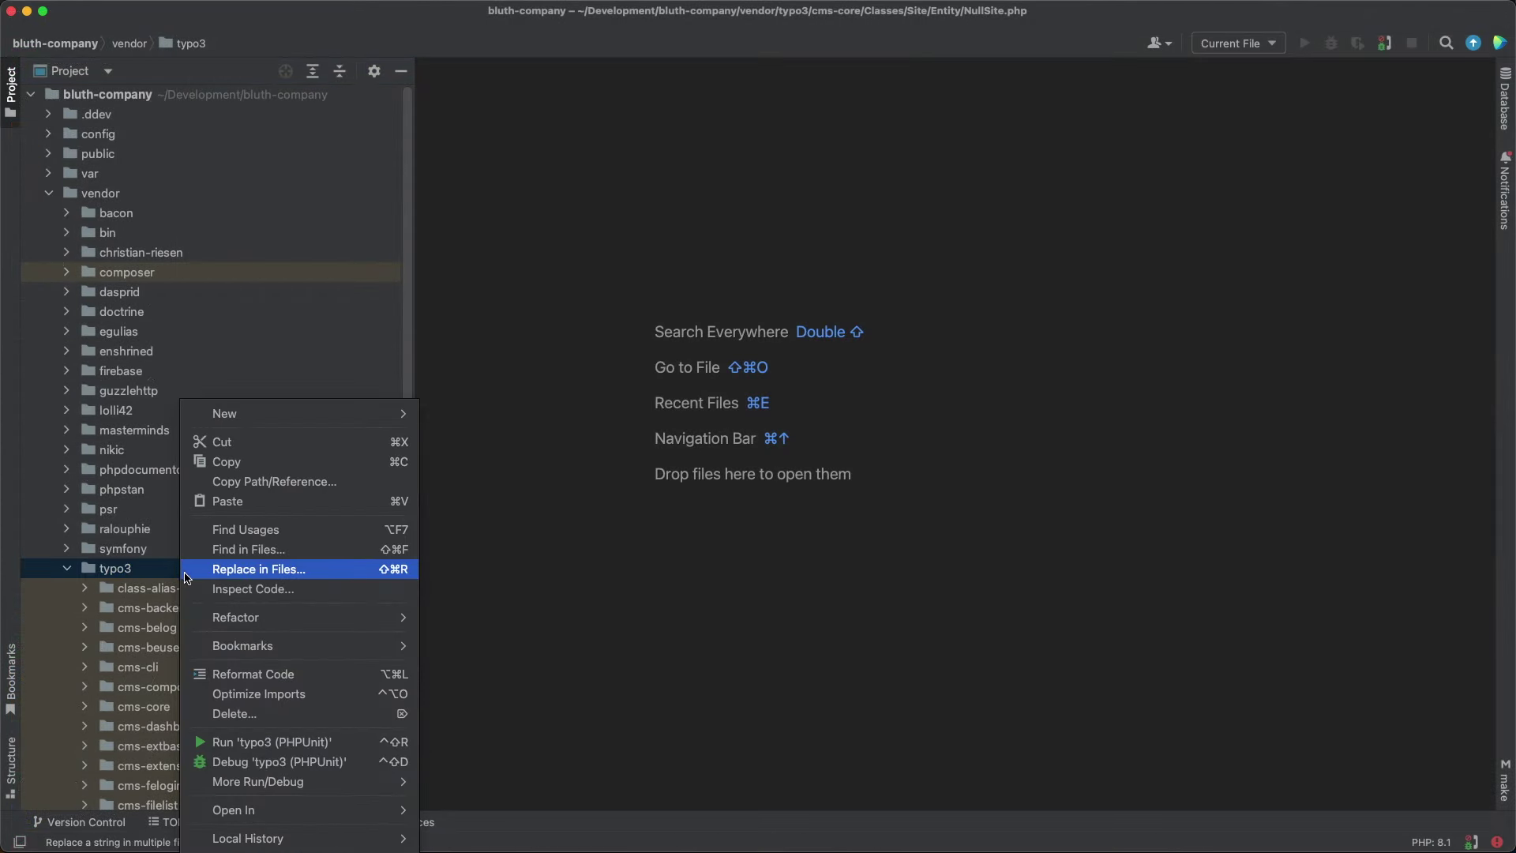
left_click(274, 550)
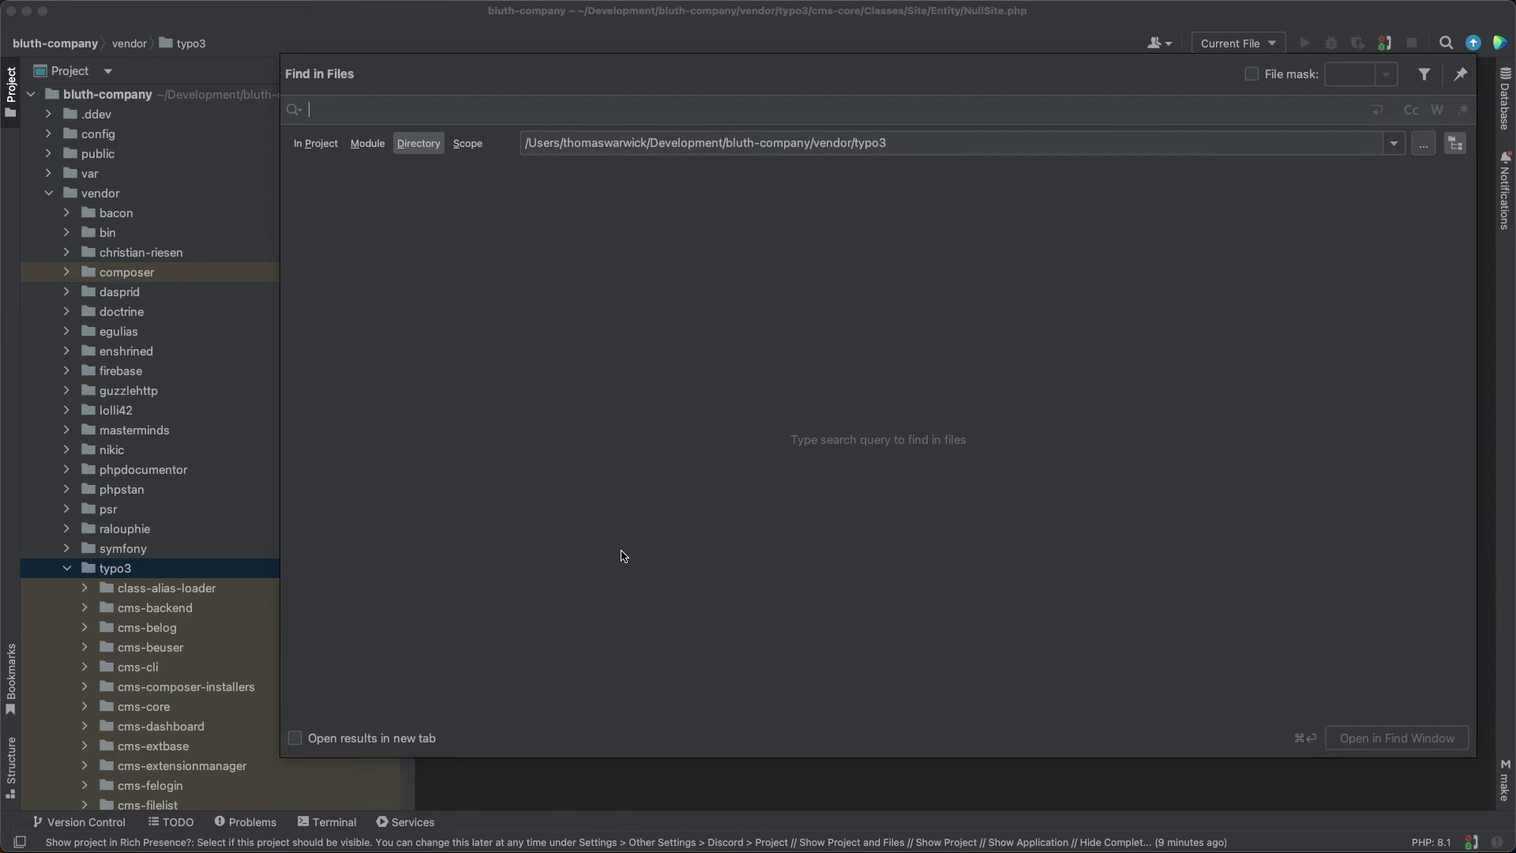
key("super+v")
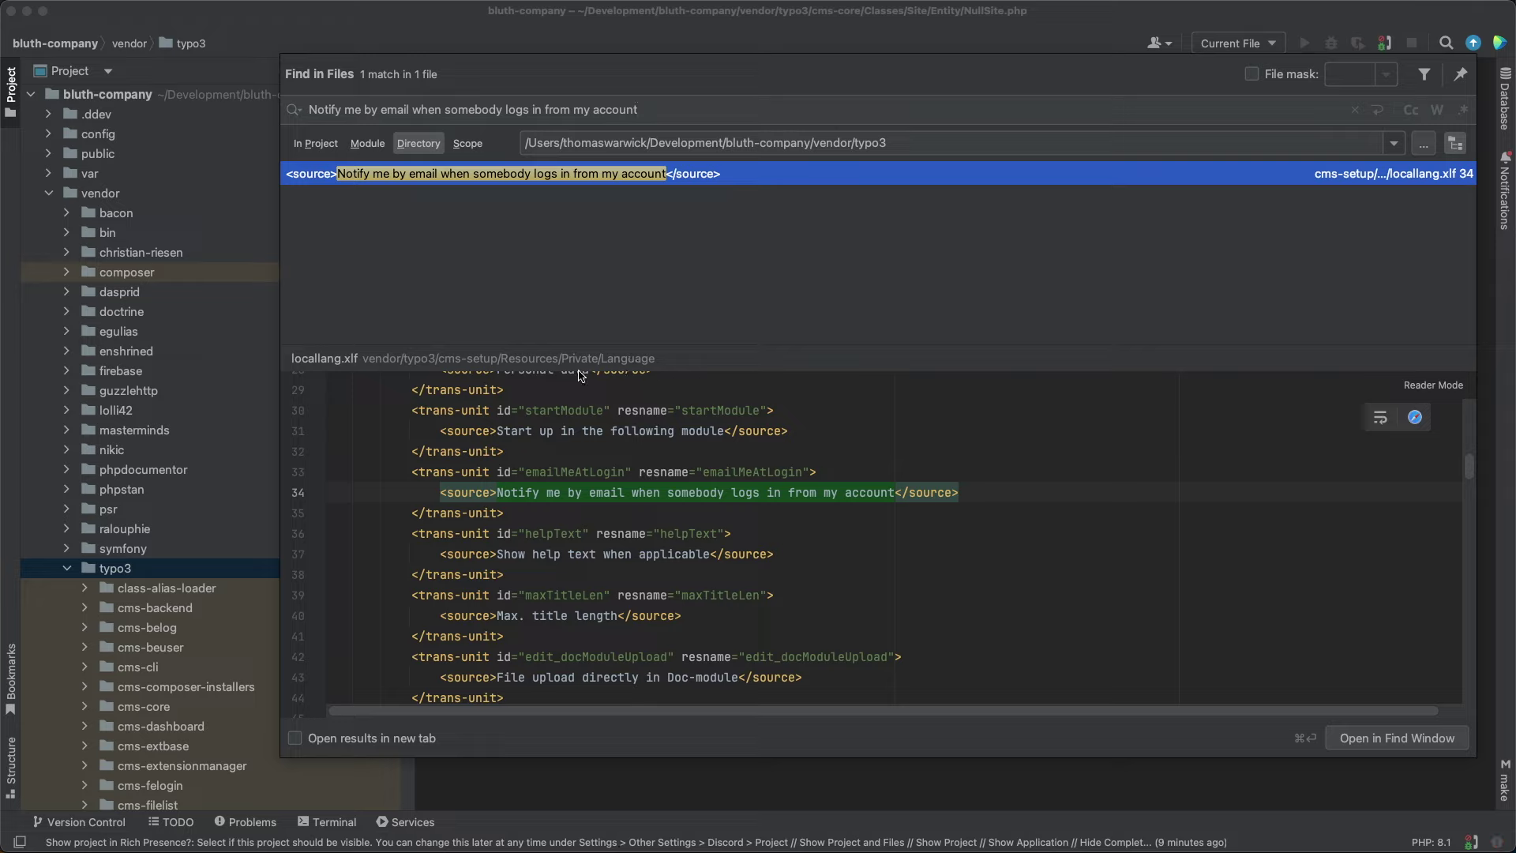
double_click(584, 175)
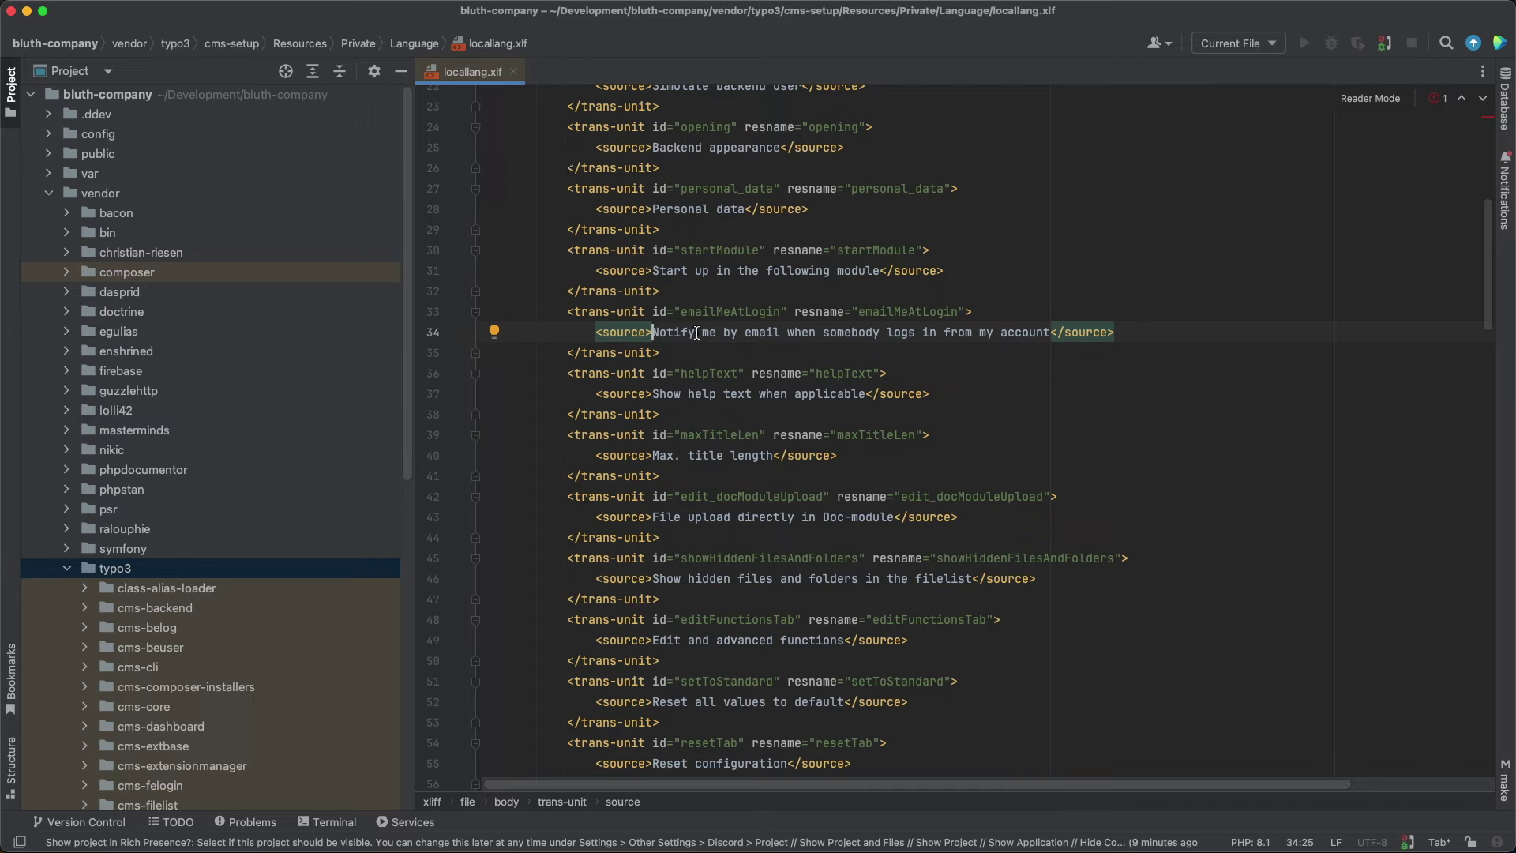
left_click_drag(660, 333, 1051, 333)
key("BackSpace")
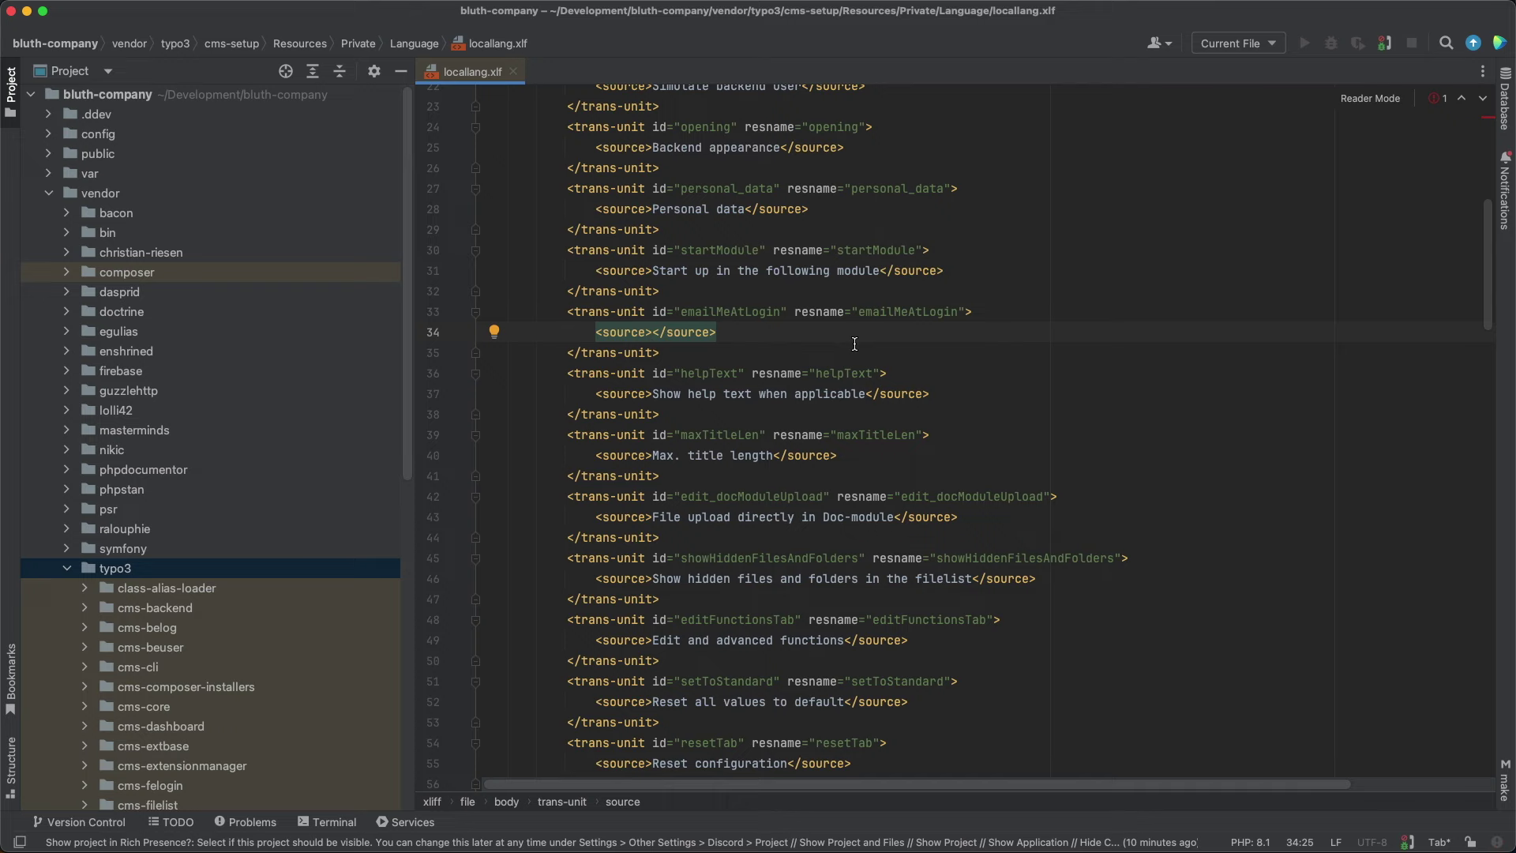
type("Rhowch wybod i mi trwy e-bost pan fydd rhywun yn mewngofnodi o'm cyfrif")
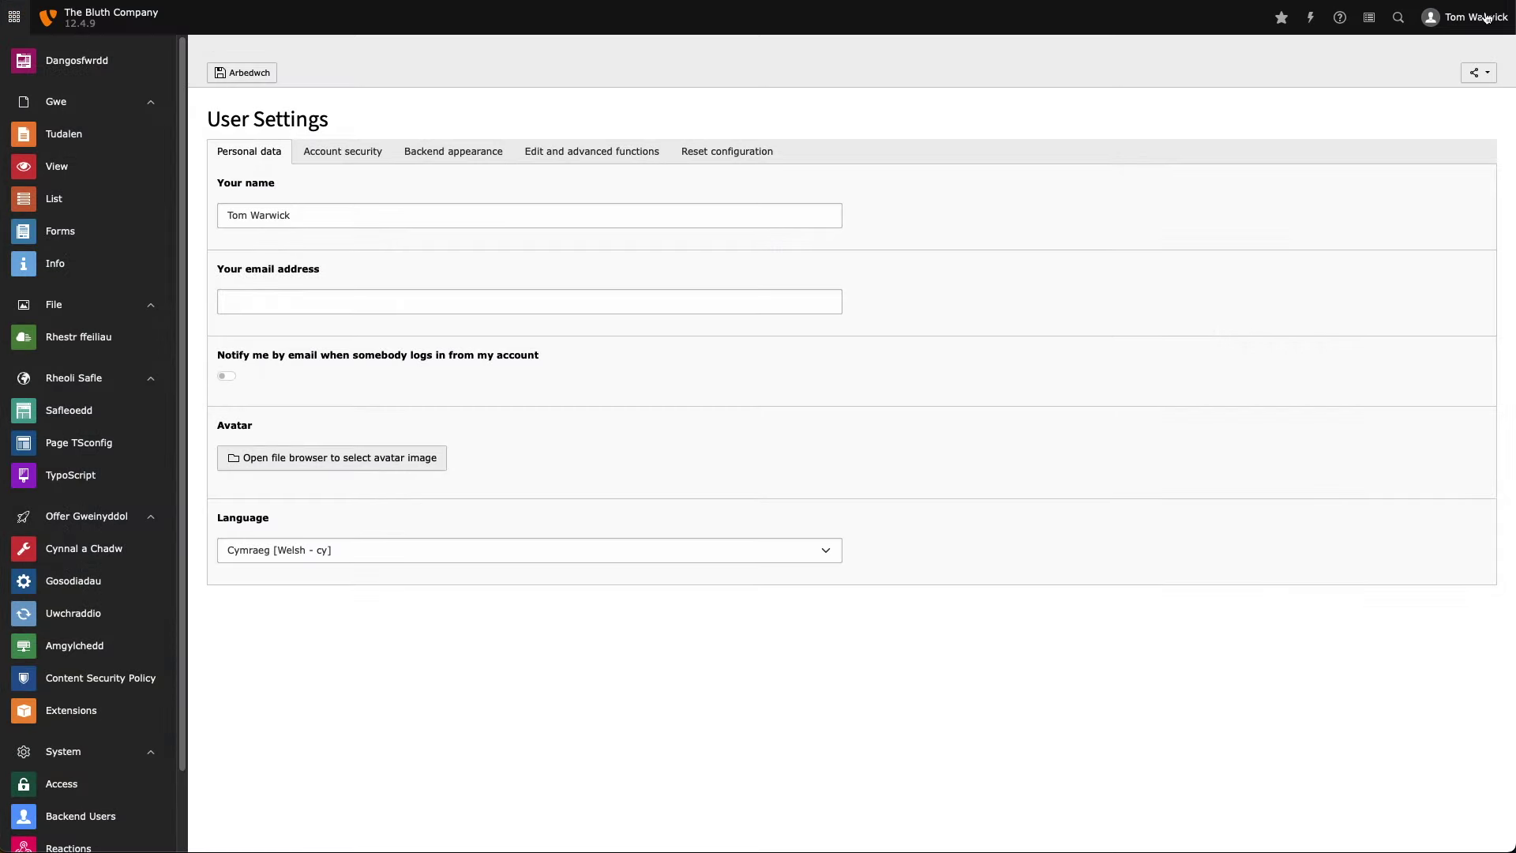
- Reload User Settings from the user menu to show the Welsh notification label
left_click(1484, 19)
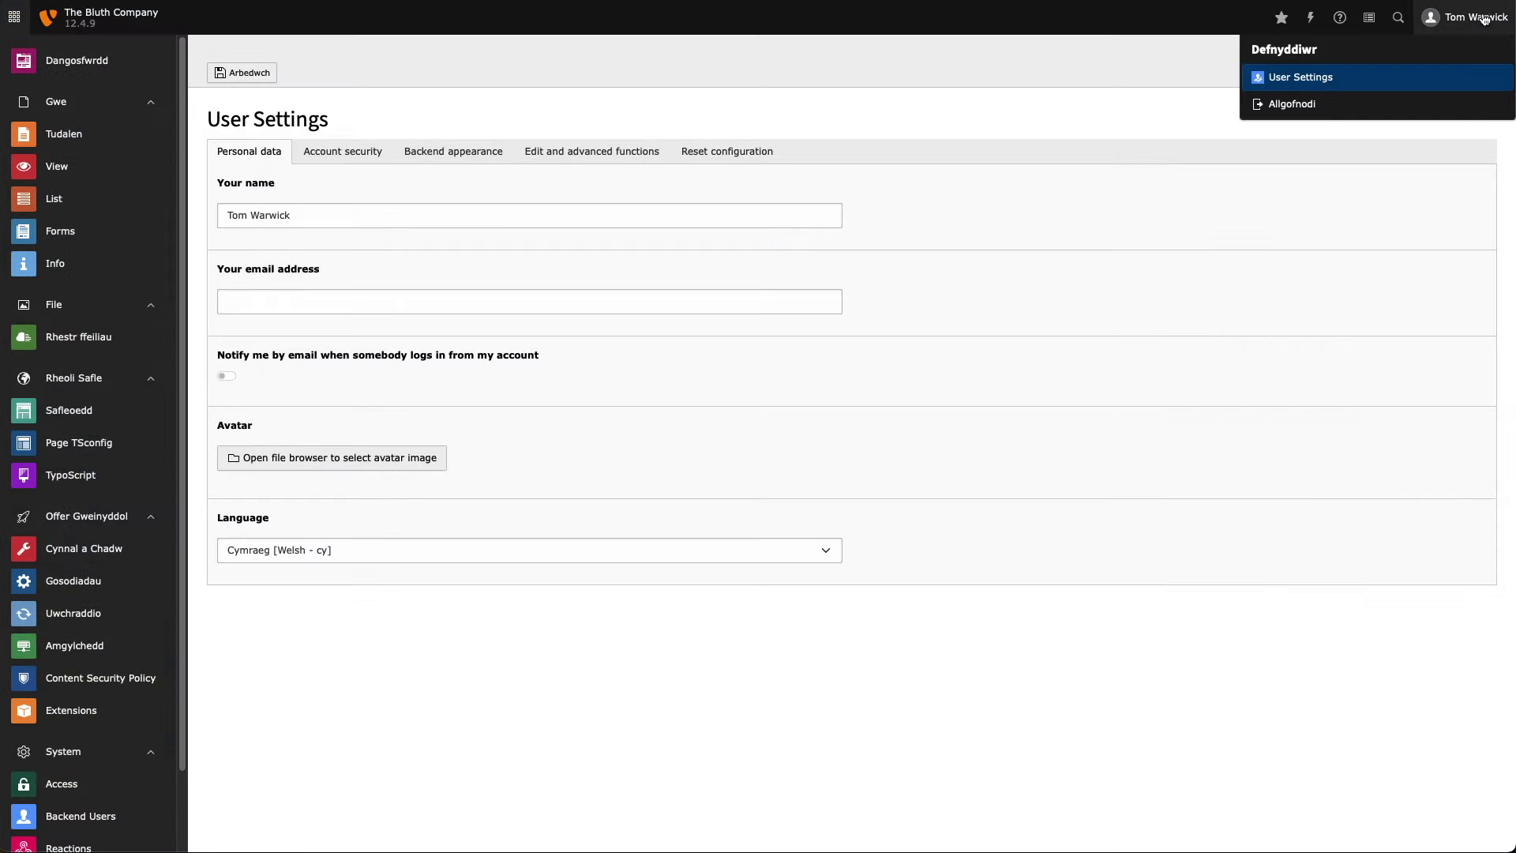
left_click(1300, 79)
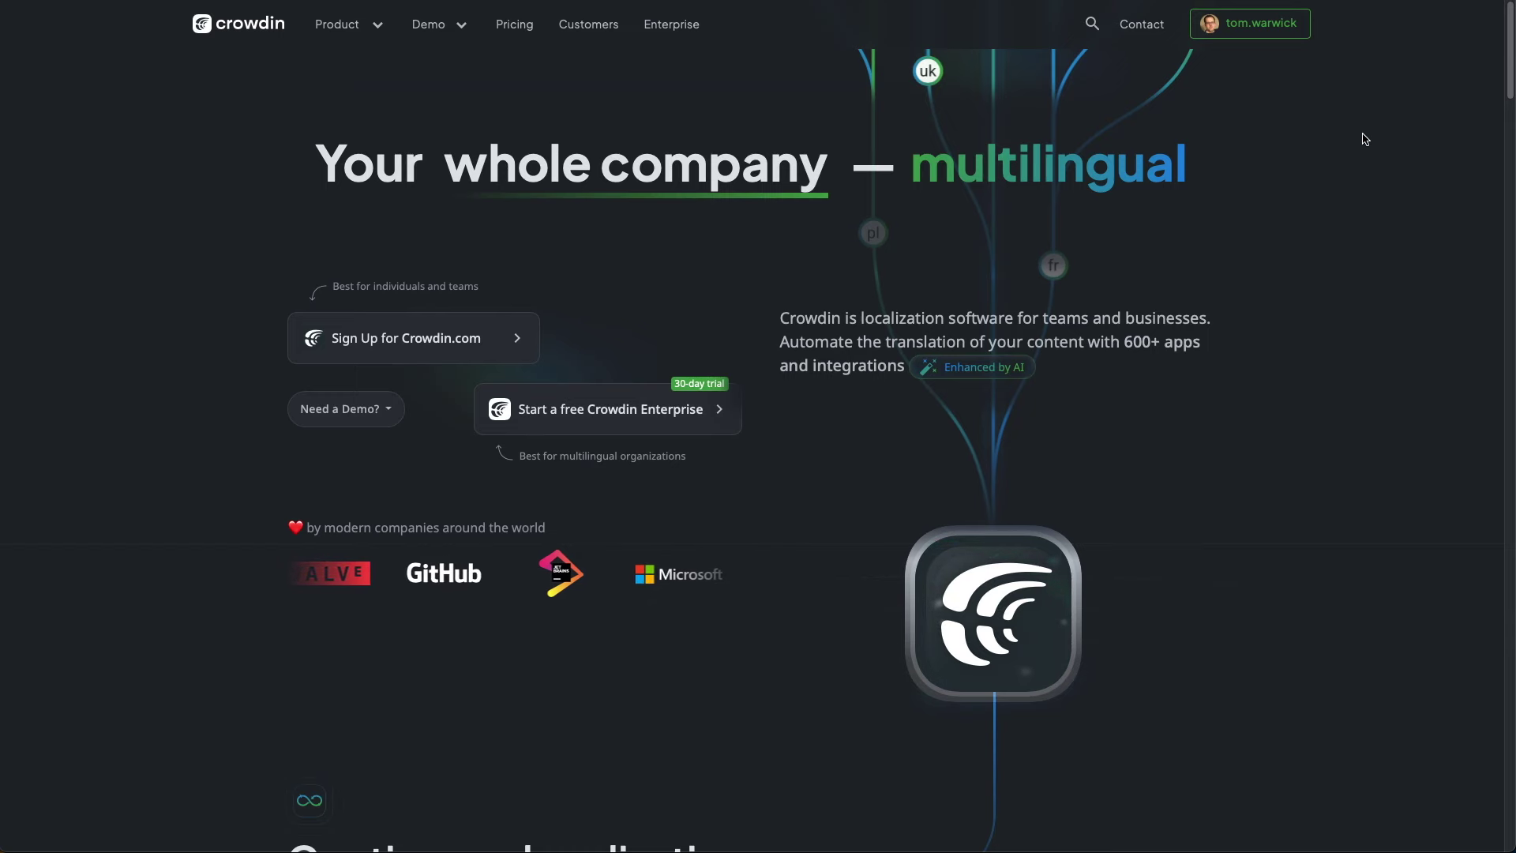
- Find the TYPO3 CMS project by searching 'typo3' and open its Welsh translation files
left_click(1088, 27)
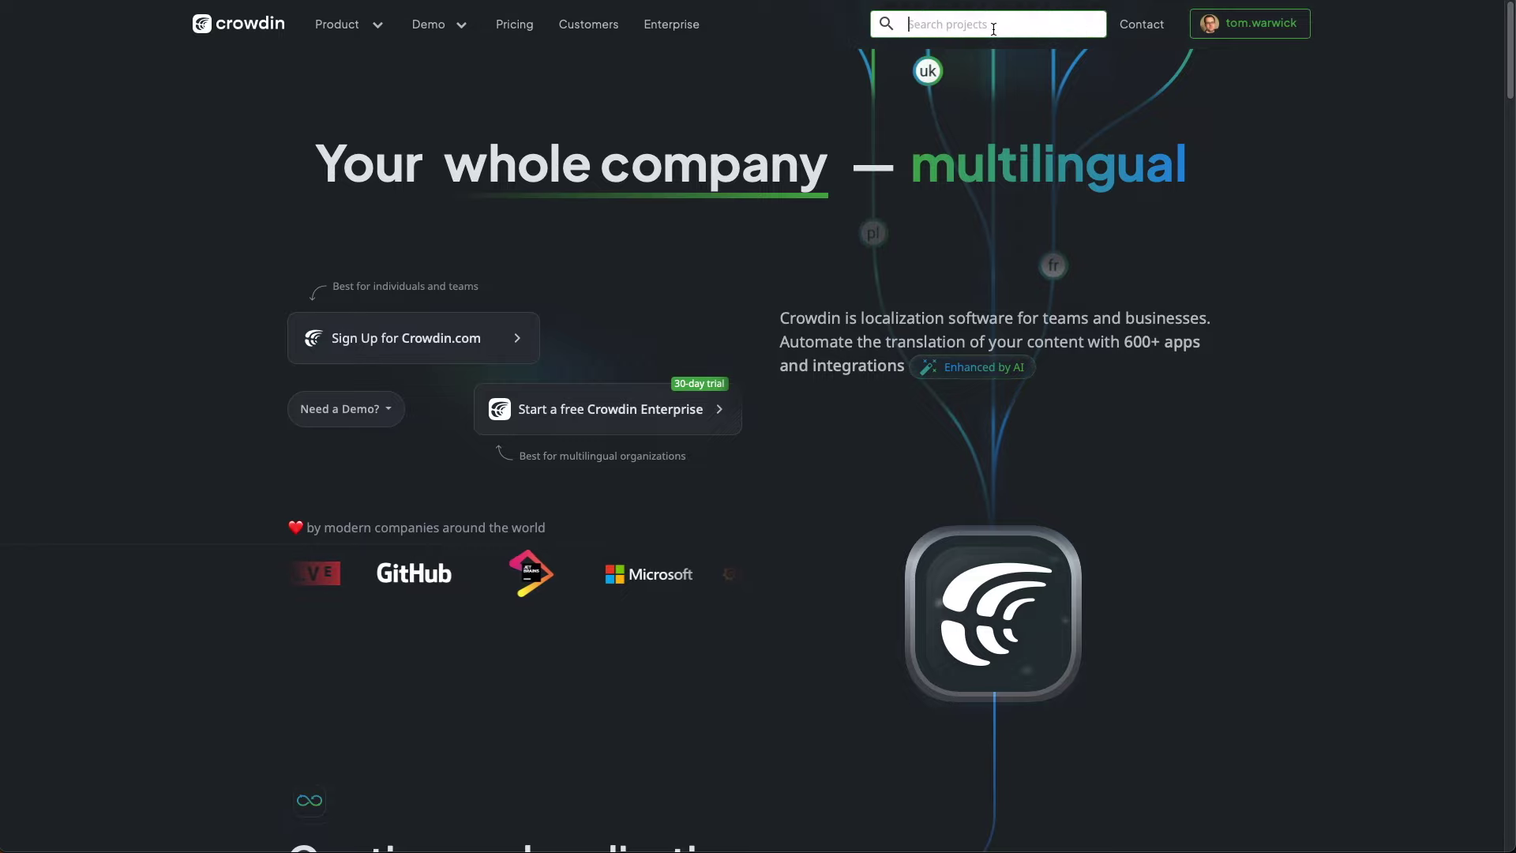
type("typo3")
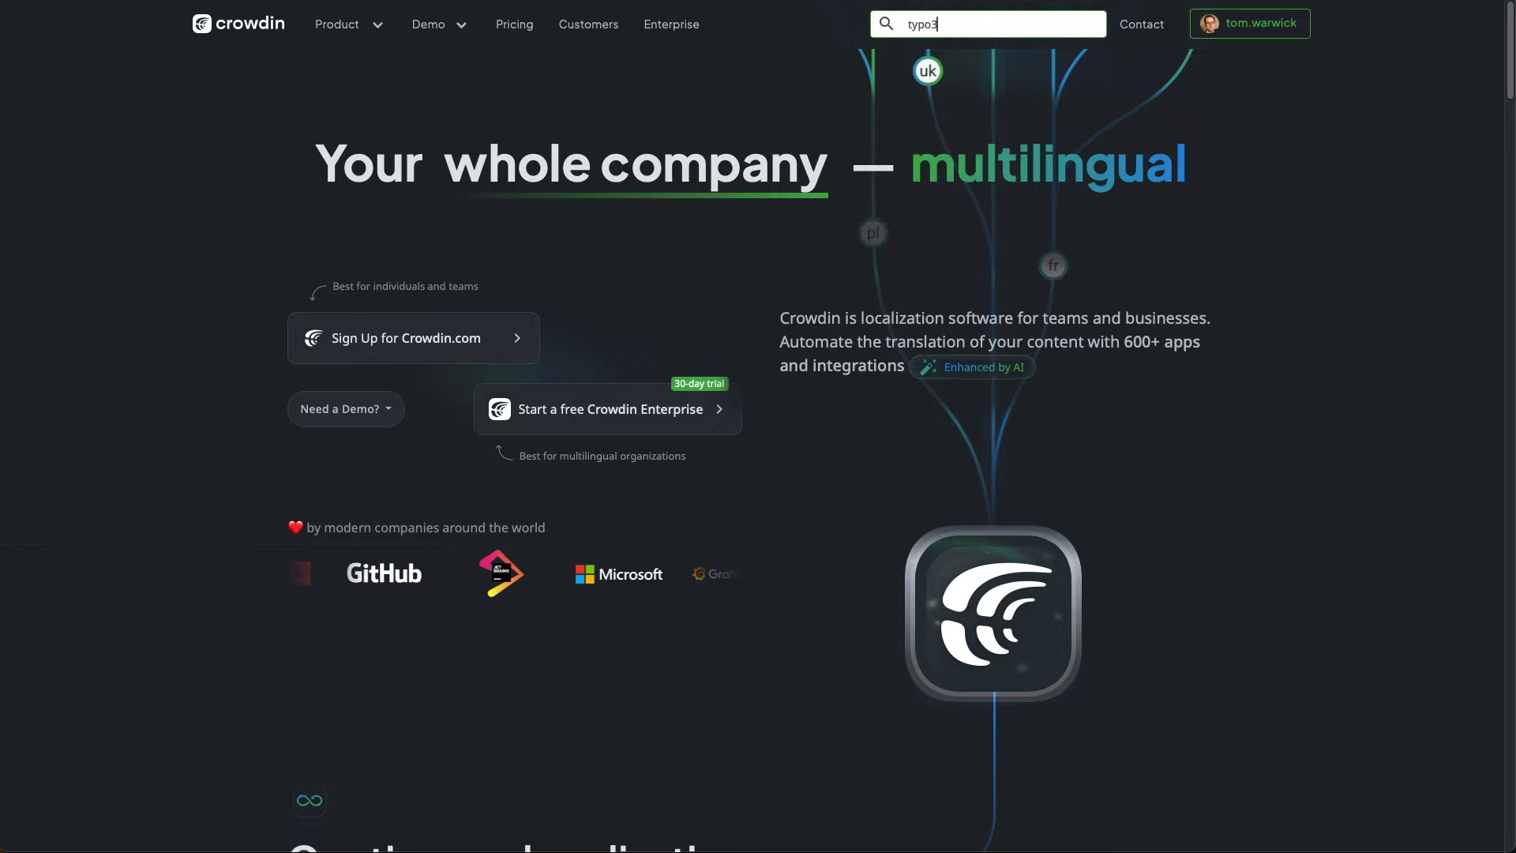
key("Return")
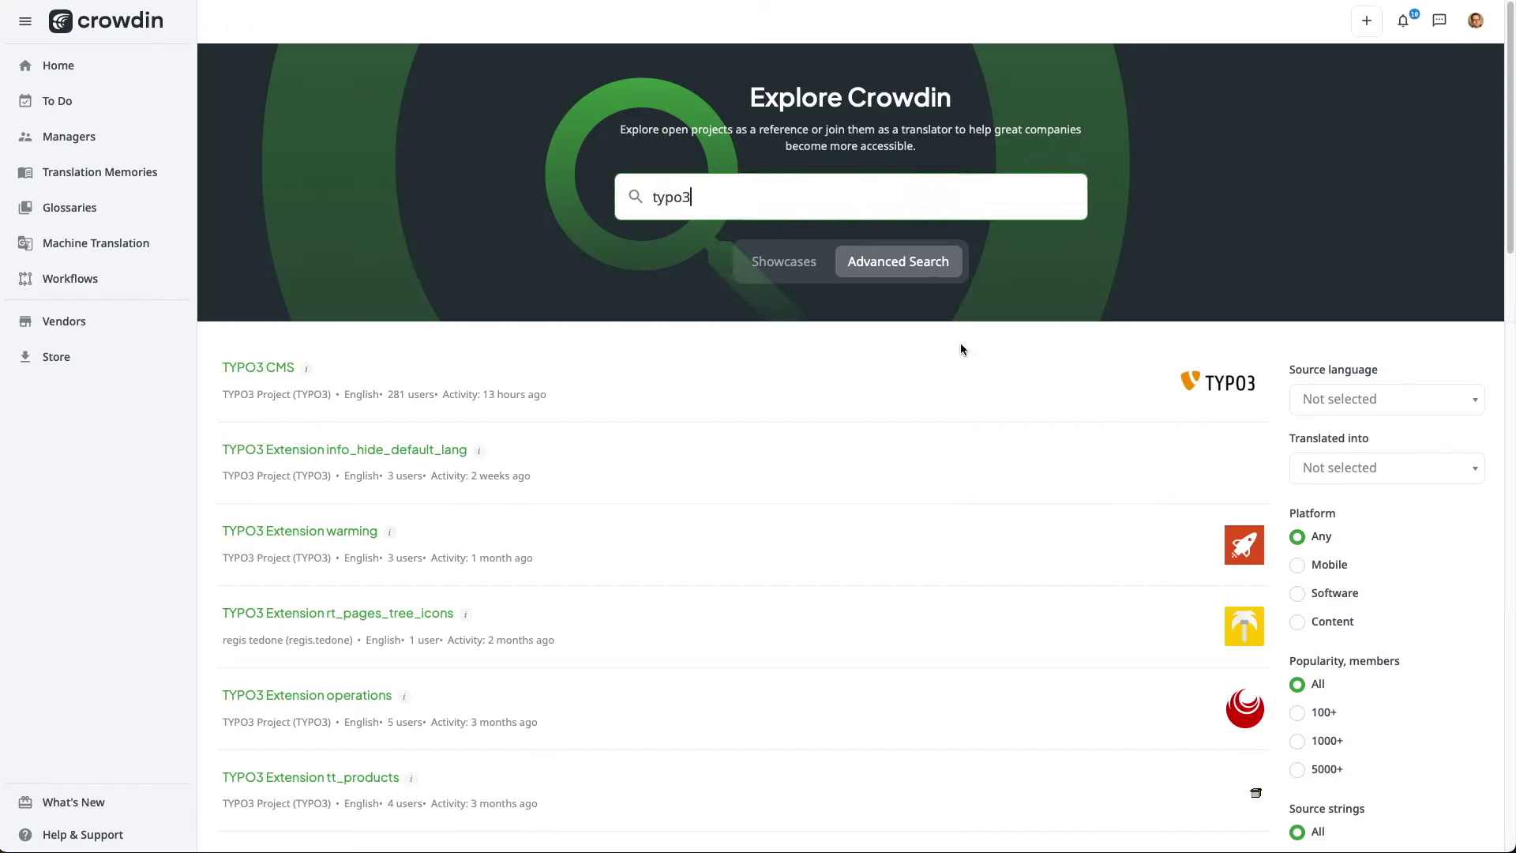
left_click(269, 369)
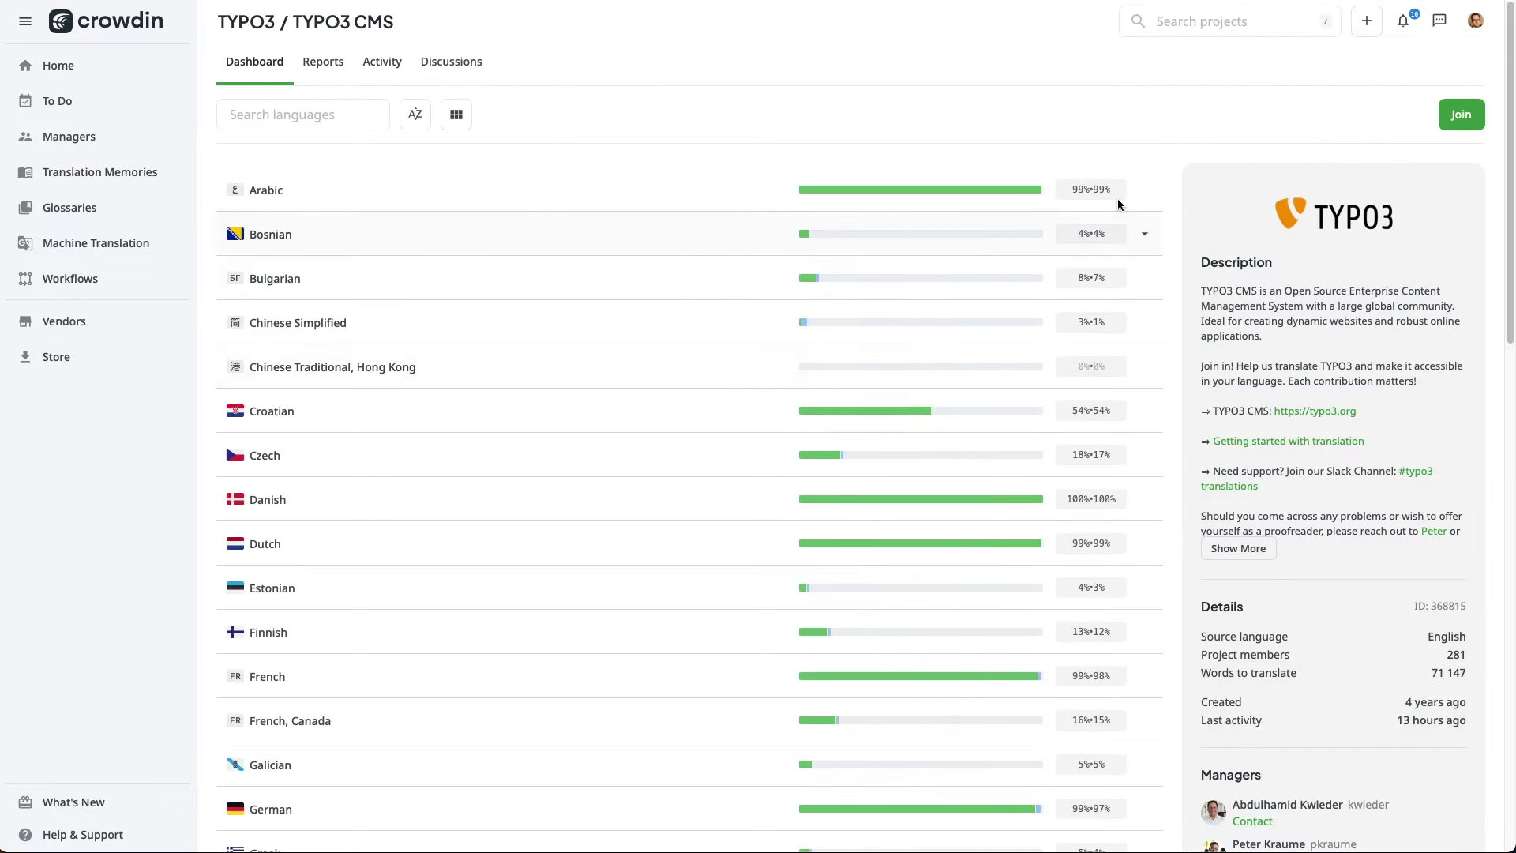
scroll(1171, 189, "down", 15)
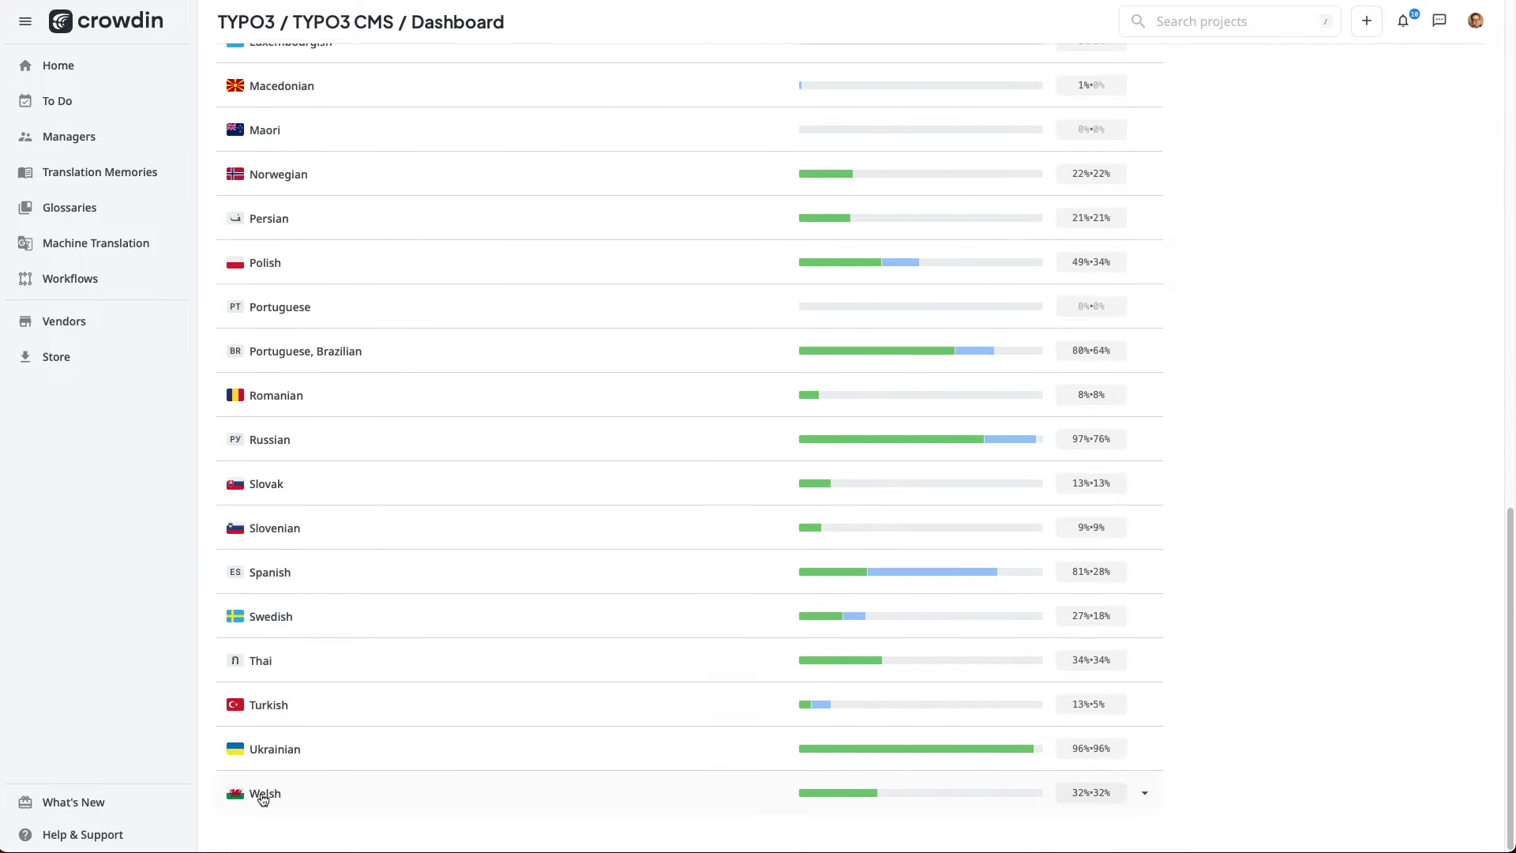
left_click(263, 794)
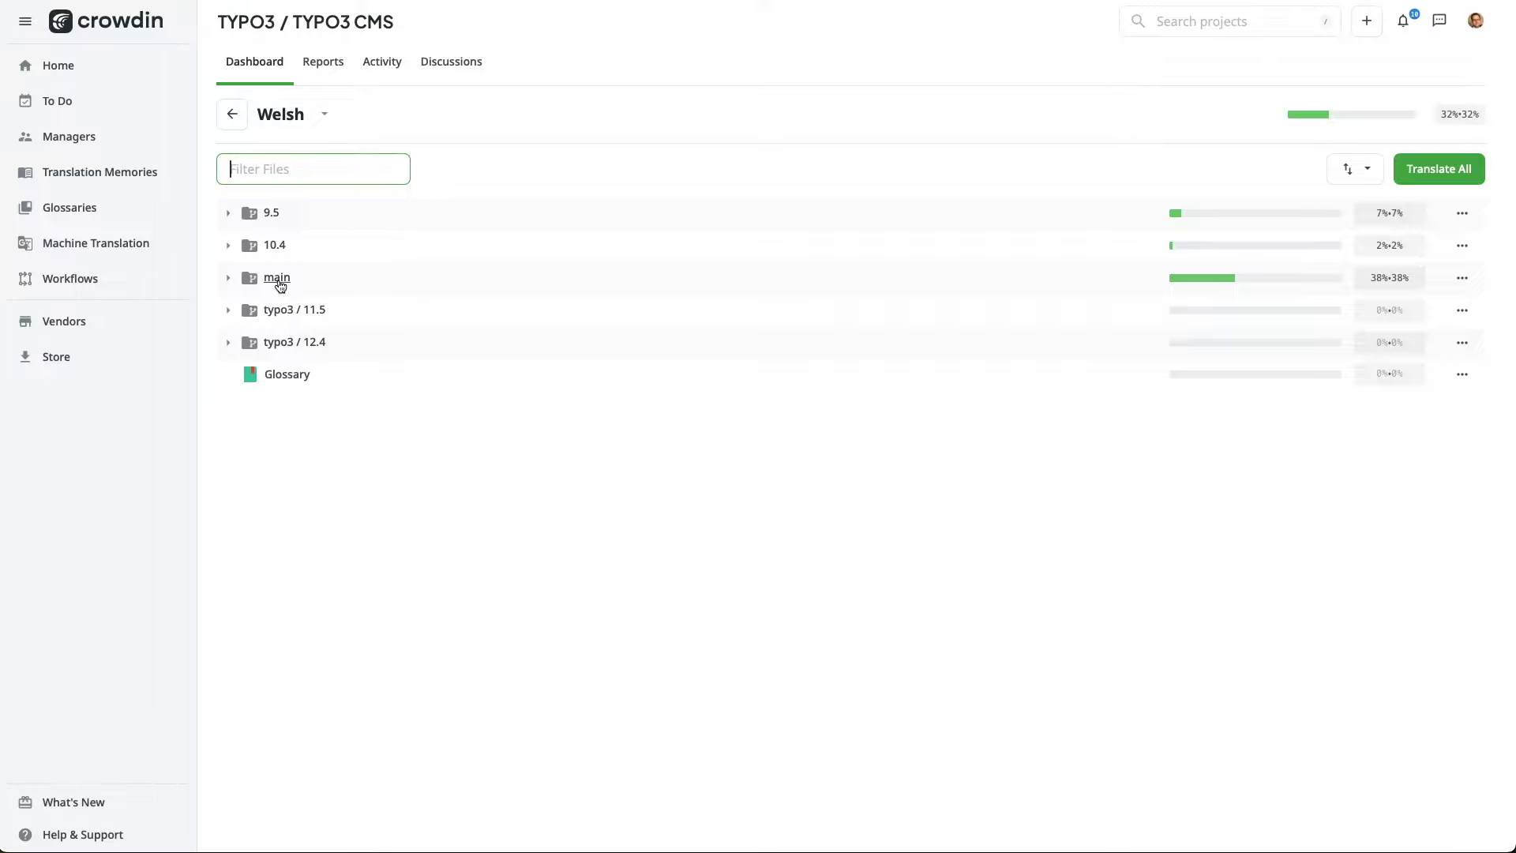
- Browse to main > typo3 > sysext > dashboard > Resources > Private > Language
left_click(278, 281)
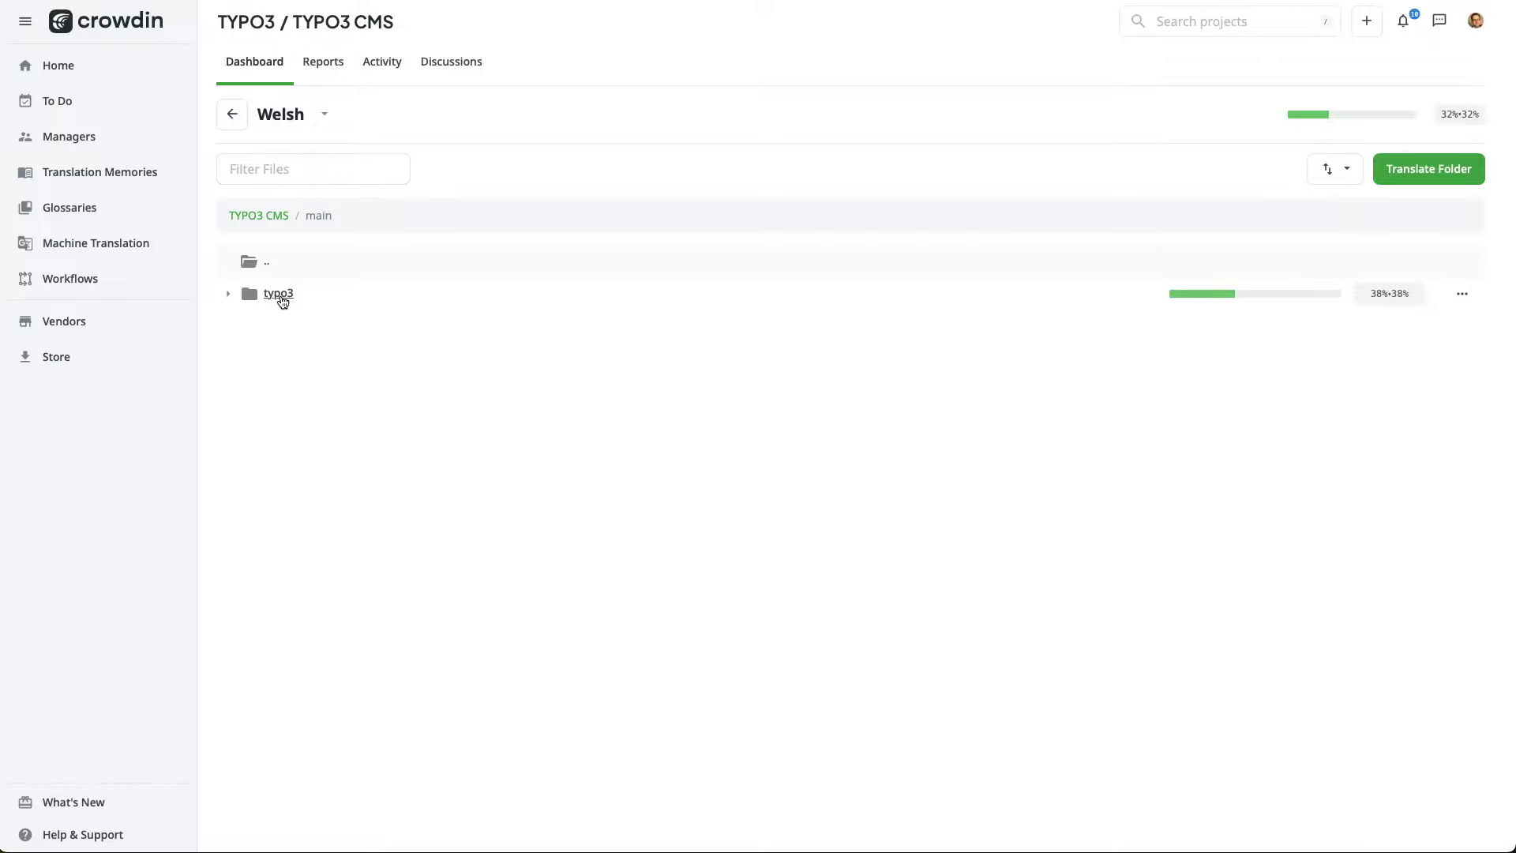
left_click(281, 296)
left_click(281, 296)
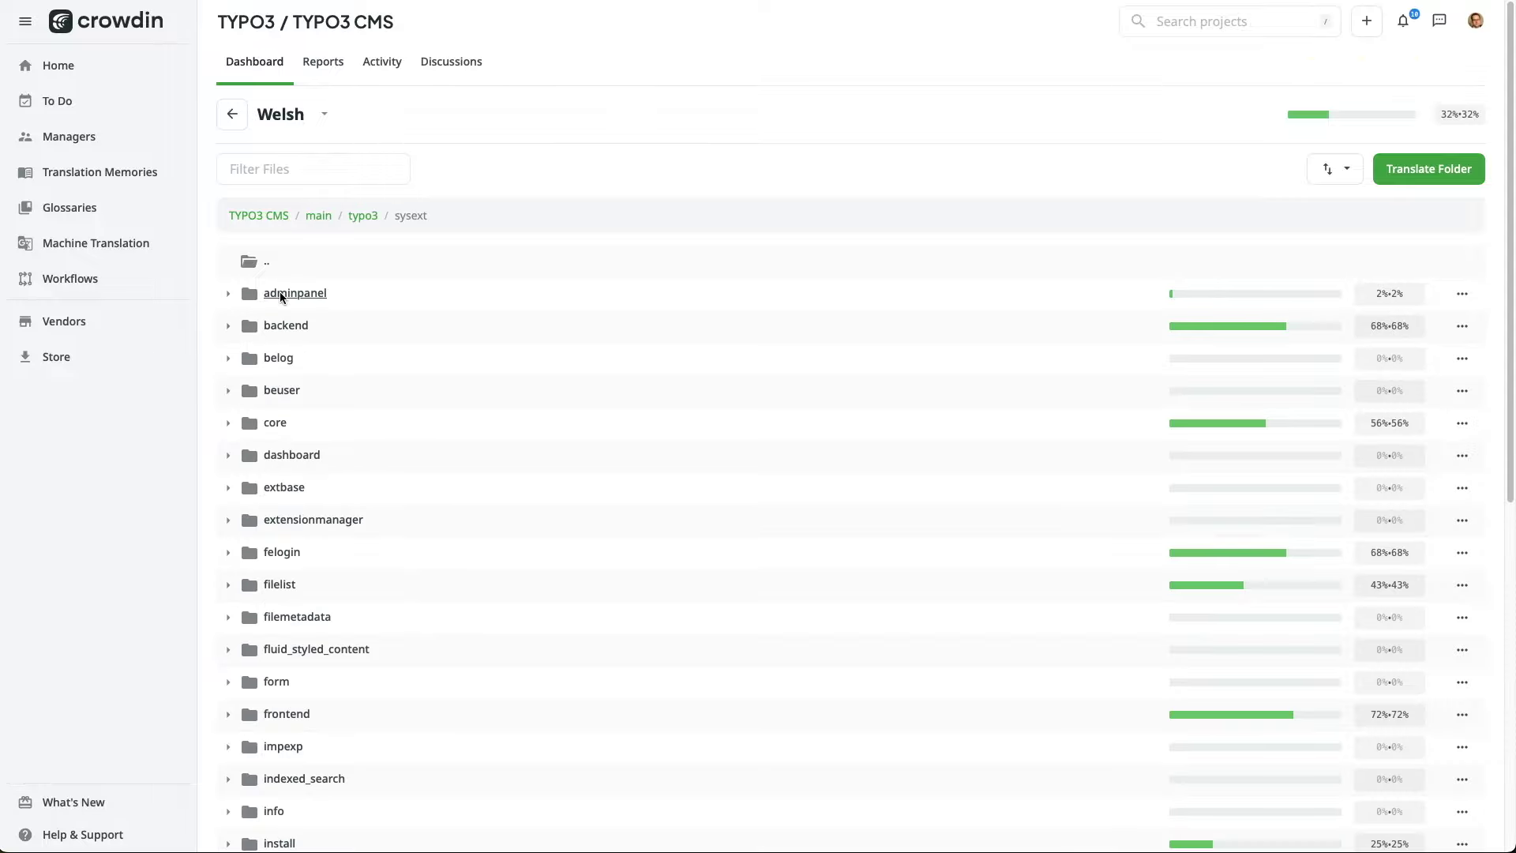
left_click(292, 456)
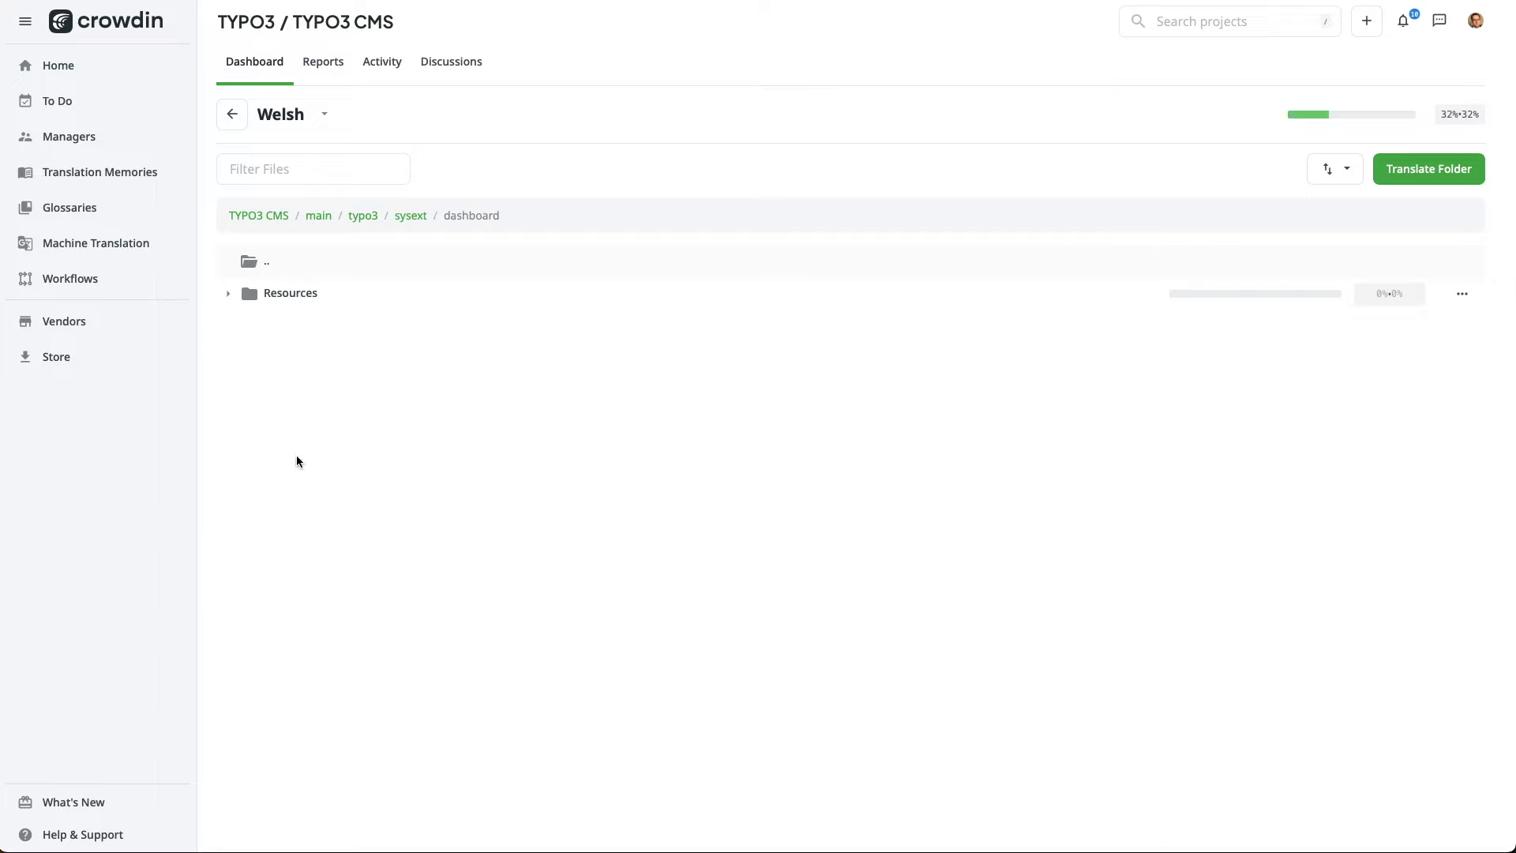
left_click(286, 304)
left_click(285, 303)
left_click(282, 295)
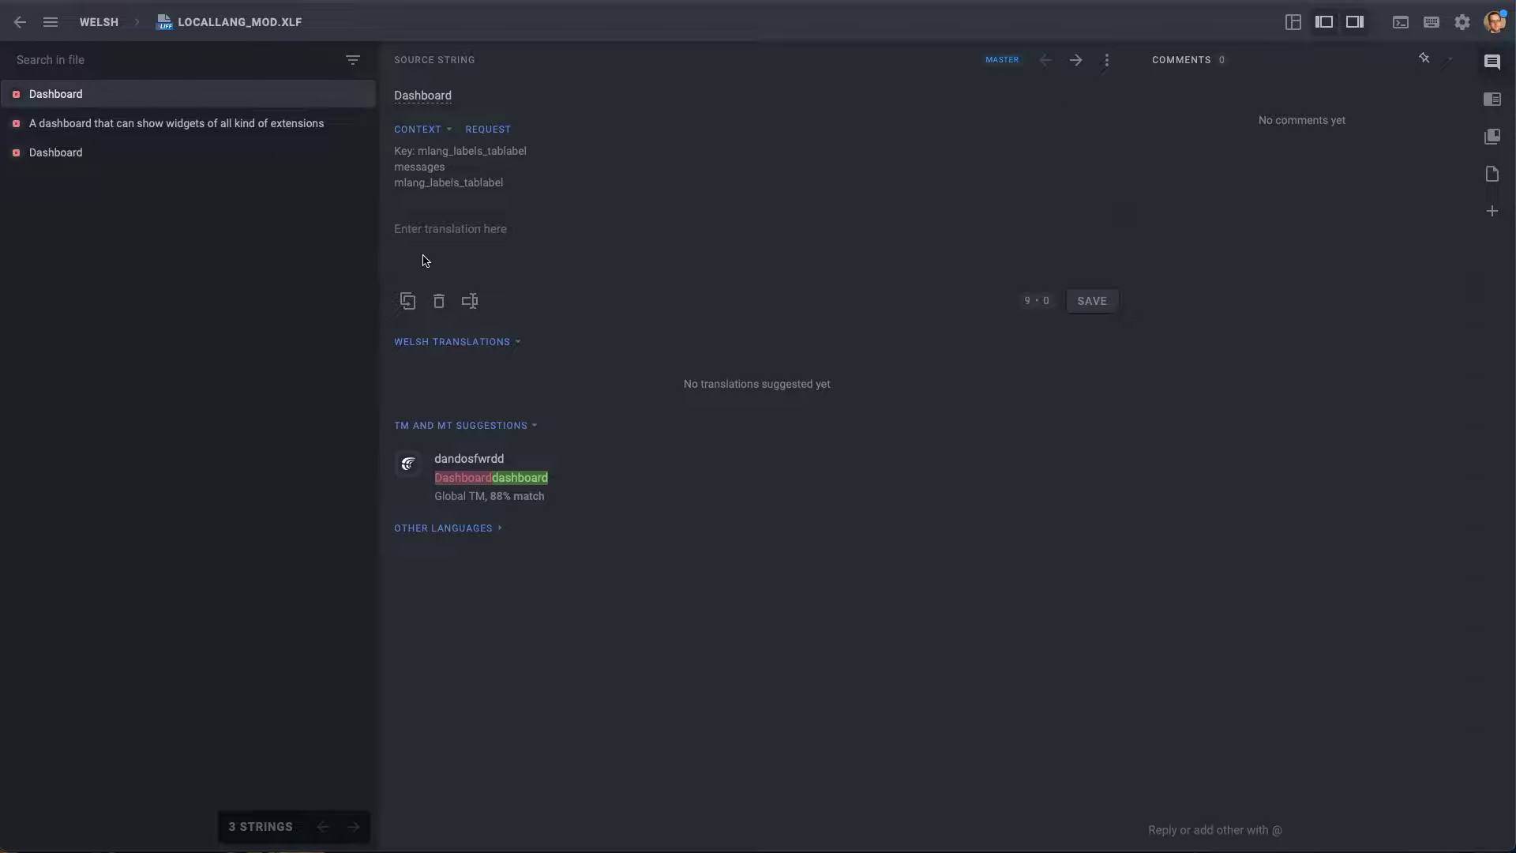
- Save Welsh translations for Dashboard (Dangosfwrdd) and the dashboard description
left_click(456, 236)
type("Dangosfwrdd")
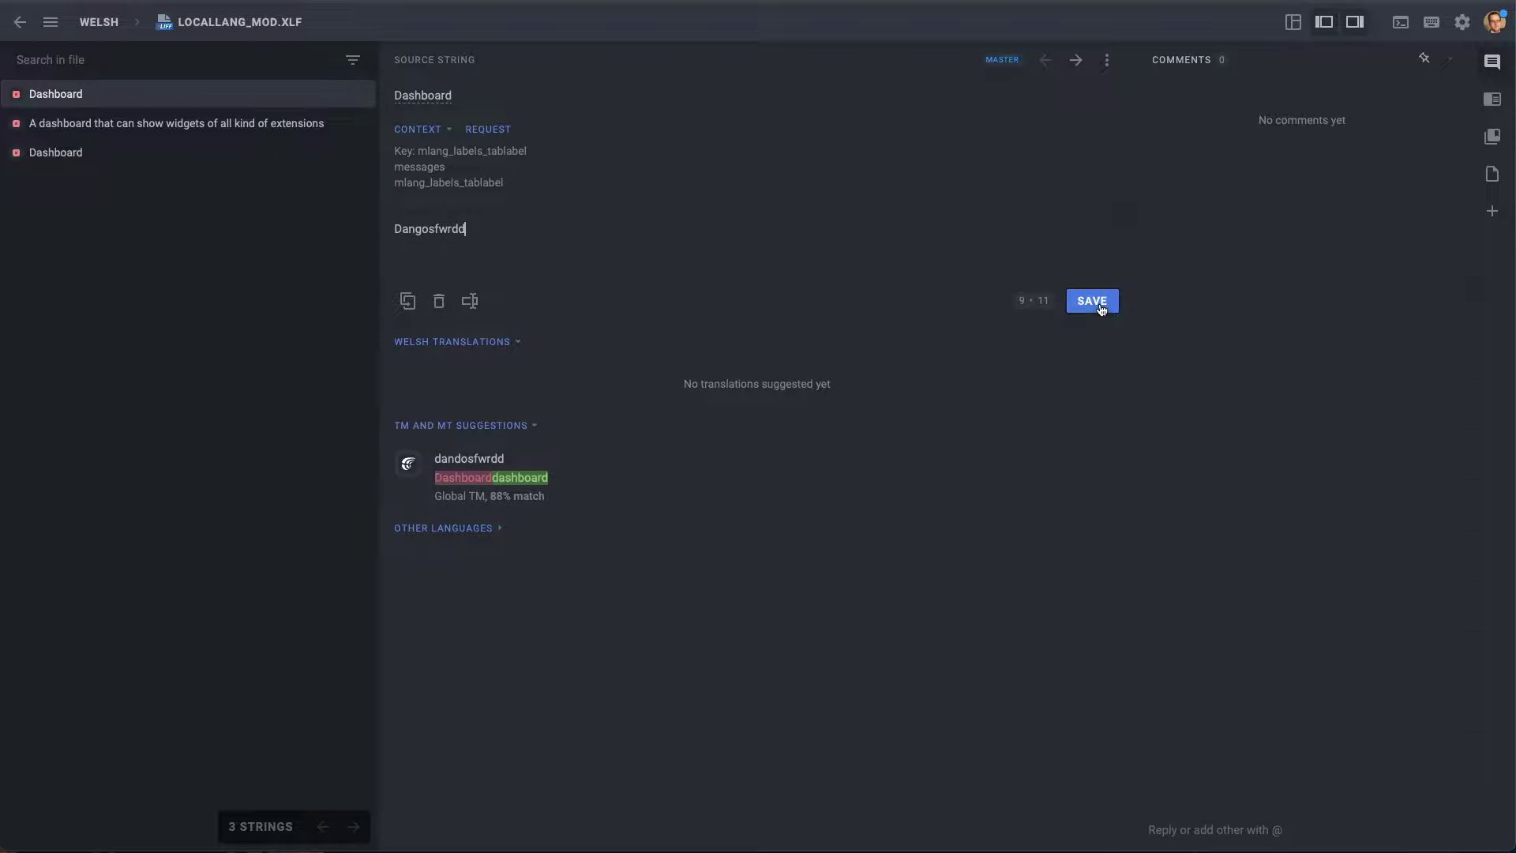
left_click(1101, 308)
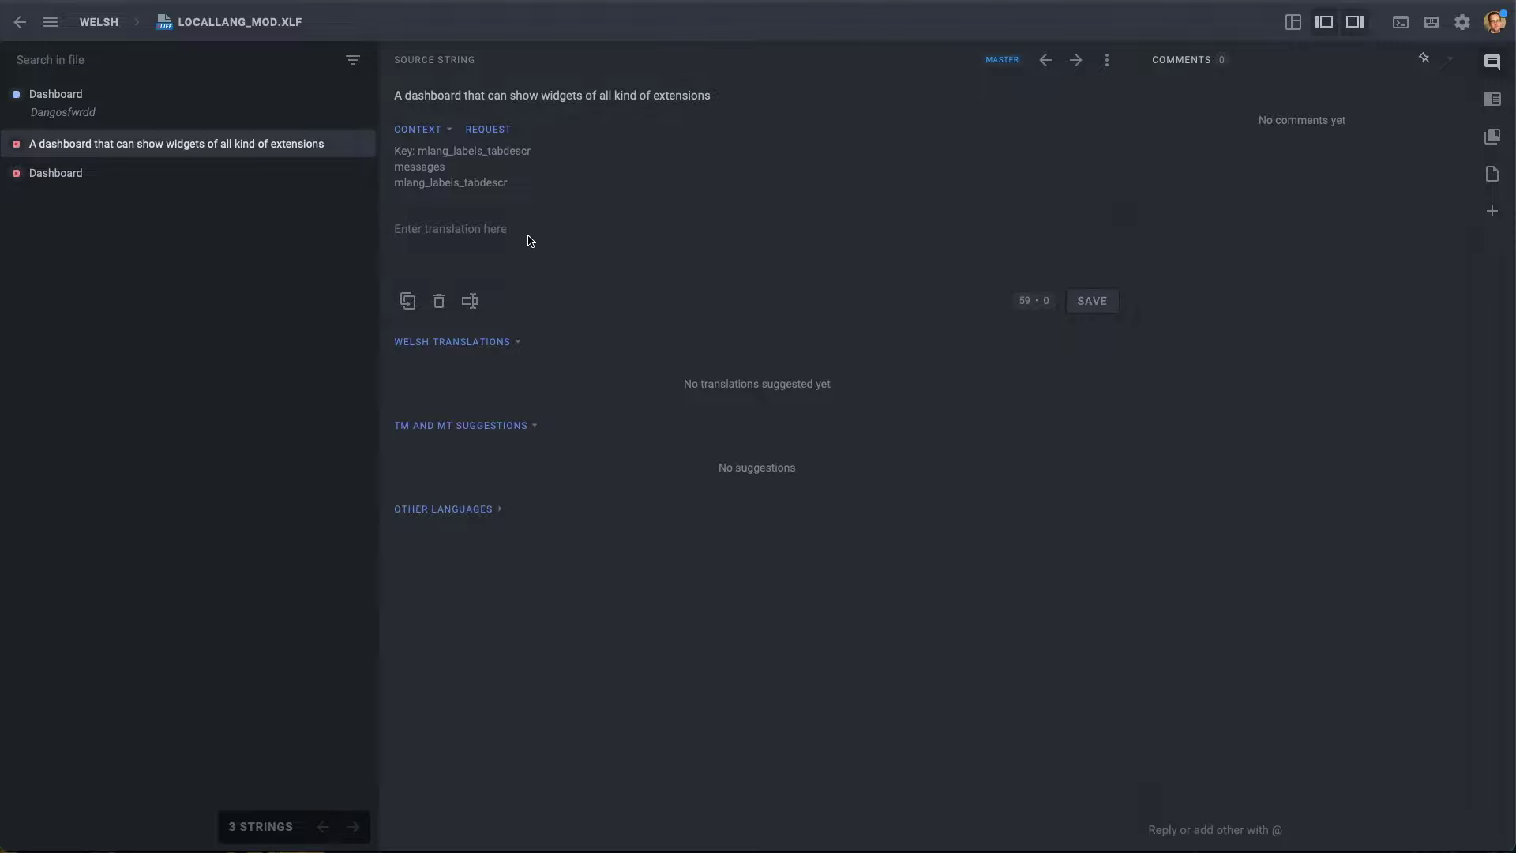
type("Dangosfwrdd sy'n gallu dangos teclynnau o bob math o")
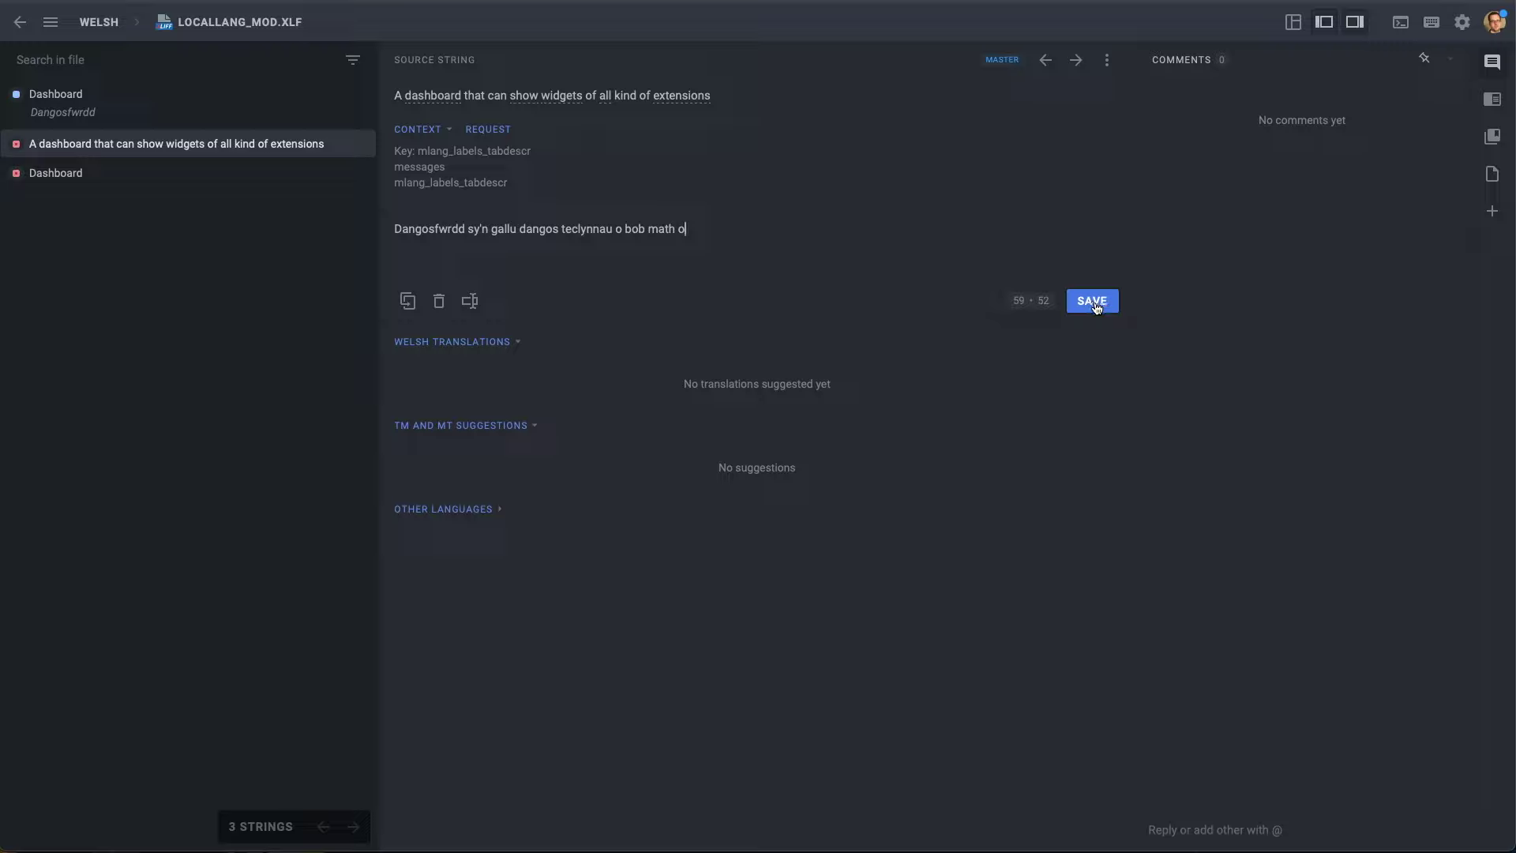
left_click(1096, 308)
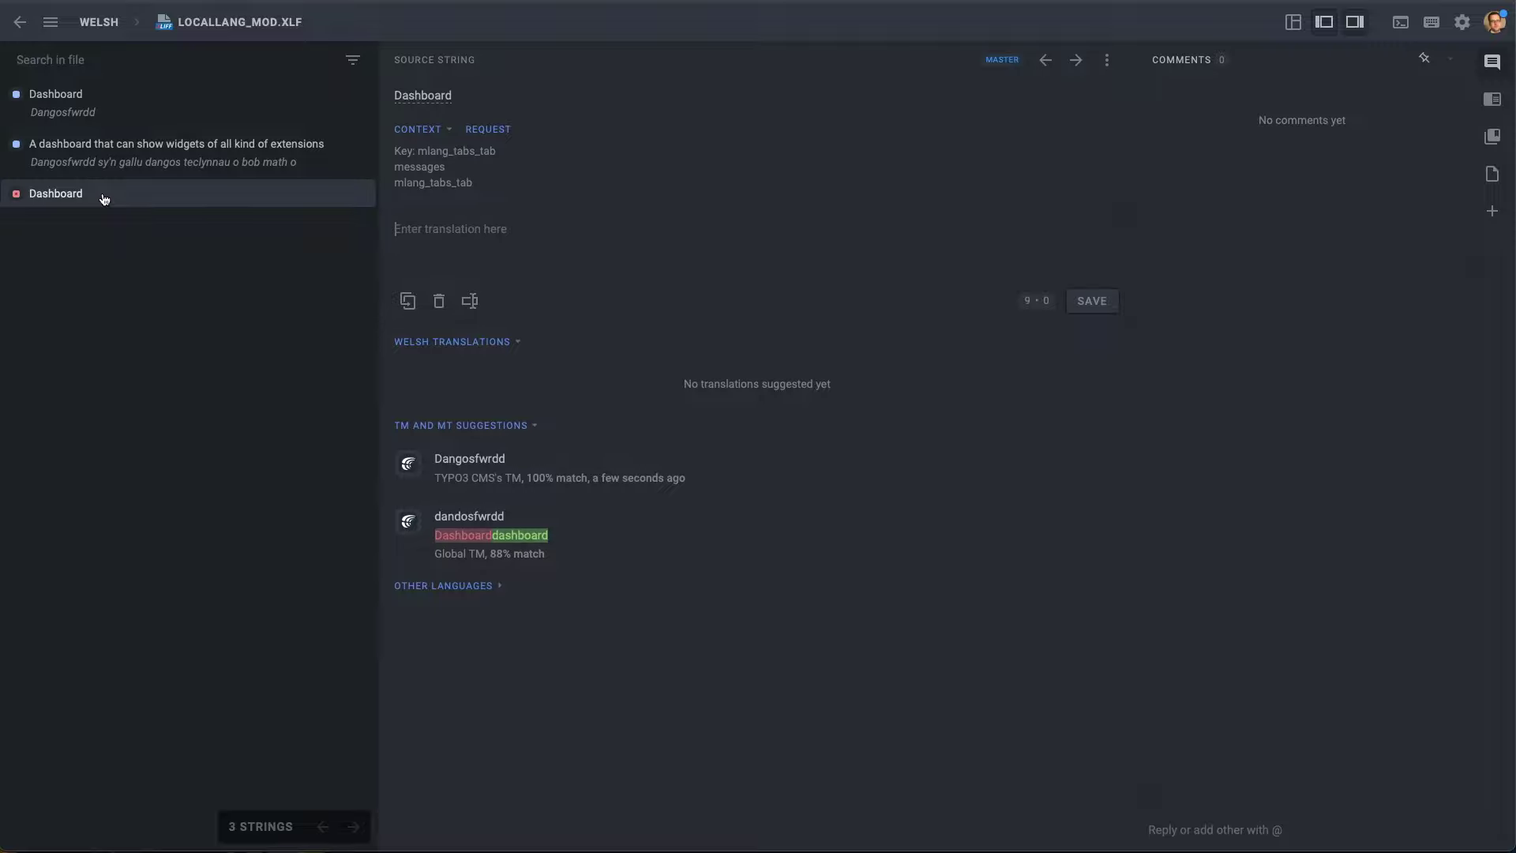
- Save the Dangosfwrdd memory suggestion for the third string and return to the Welsh file list
left_click(489, 465)
left_click(1094, 308)
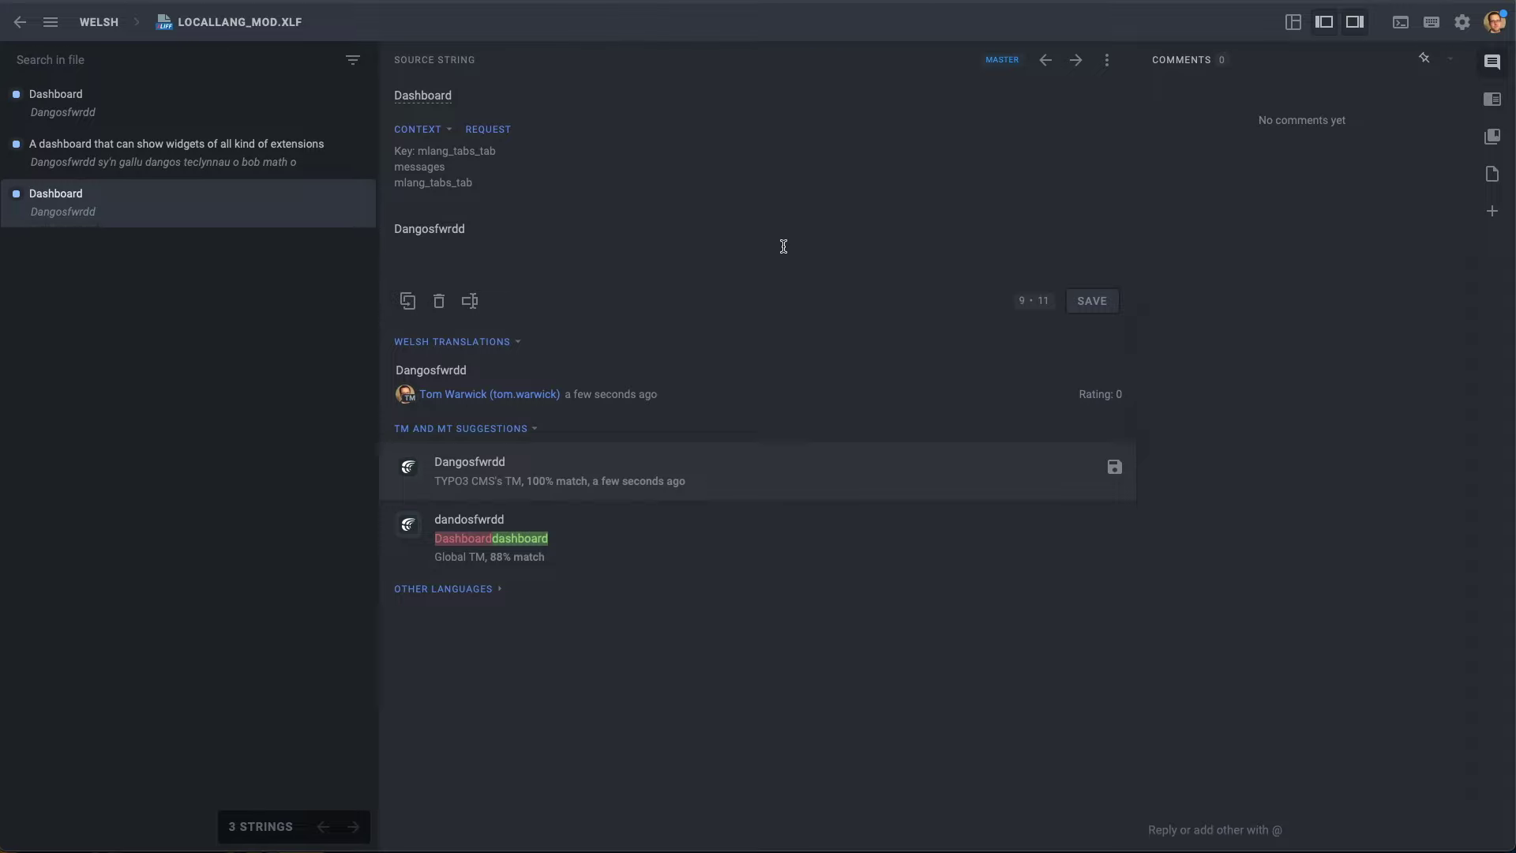
left_click(20, 23)
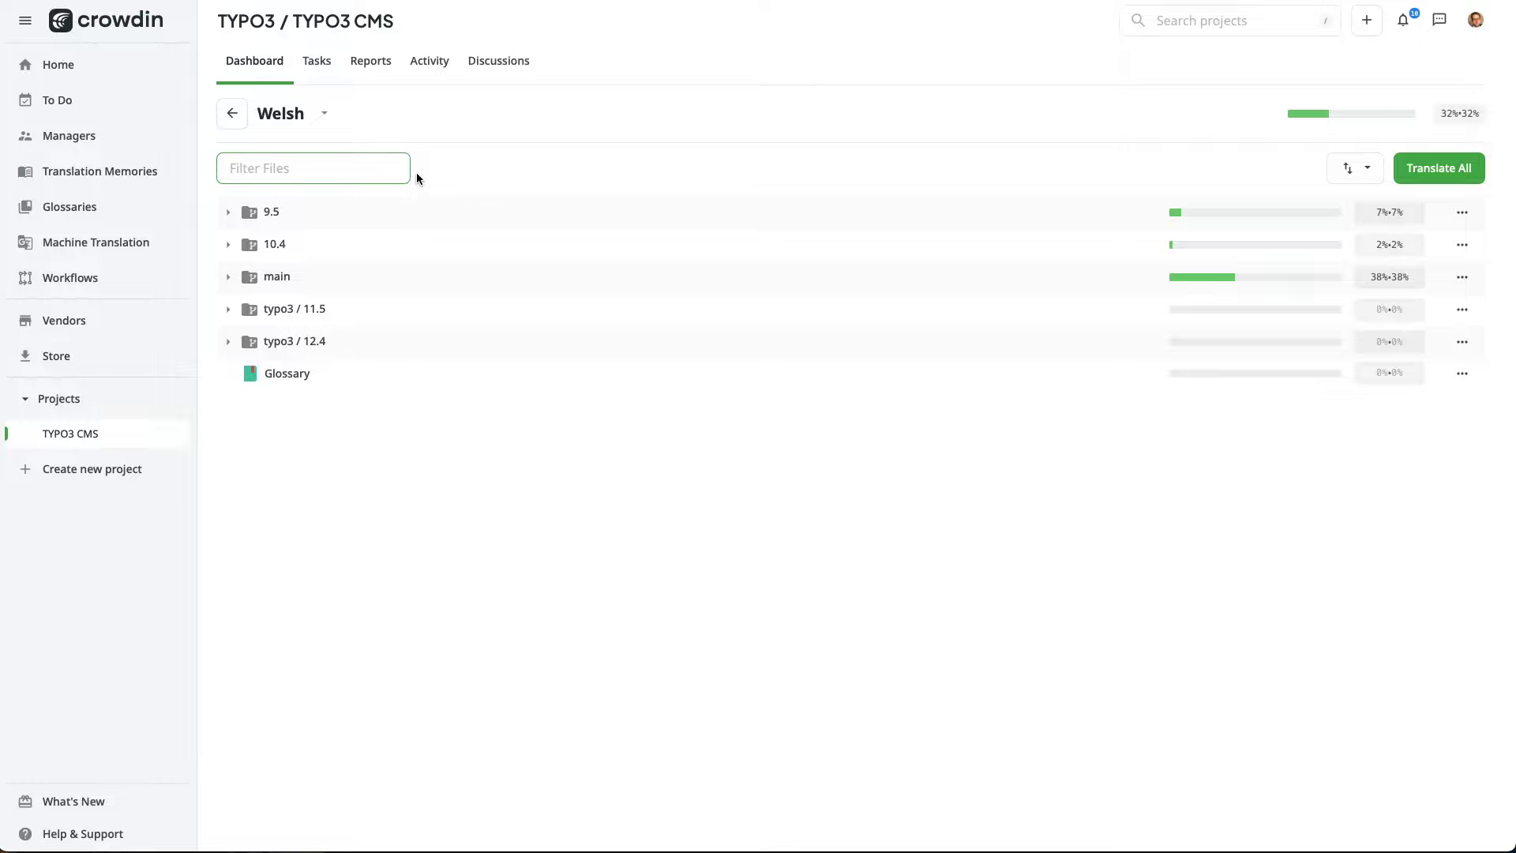
- Browse to main > typo3 > sysext > setup > Resources > Private > Language
left_click(278, 276)
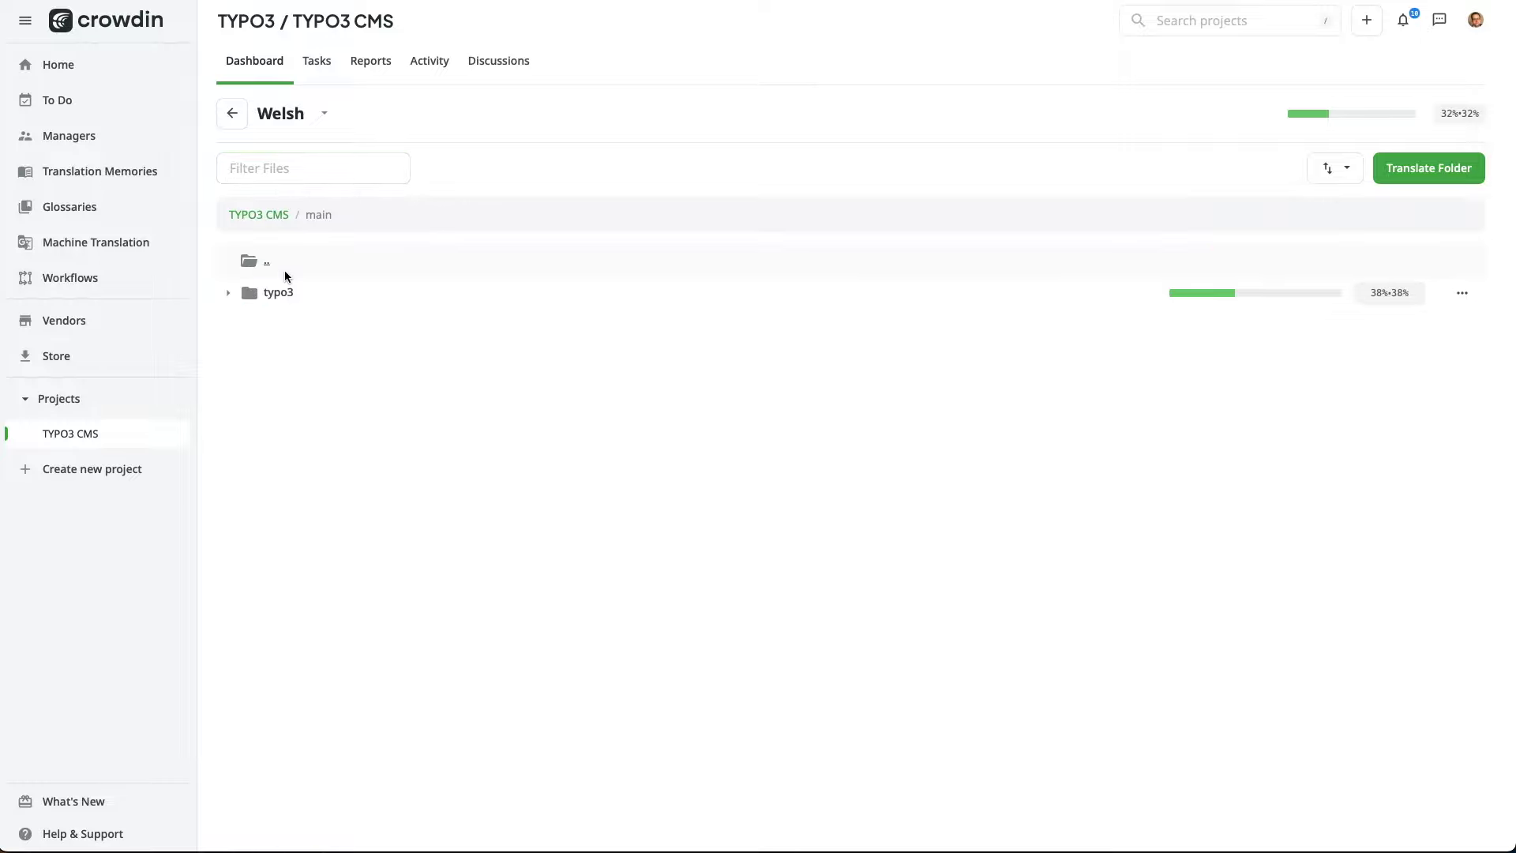
left_click(286, 293)
left_click(285, 293)
scroll(600, 514, "down", 7)
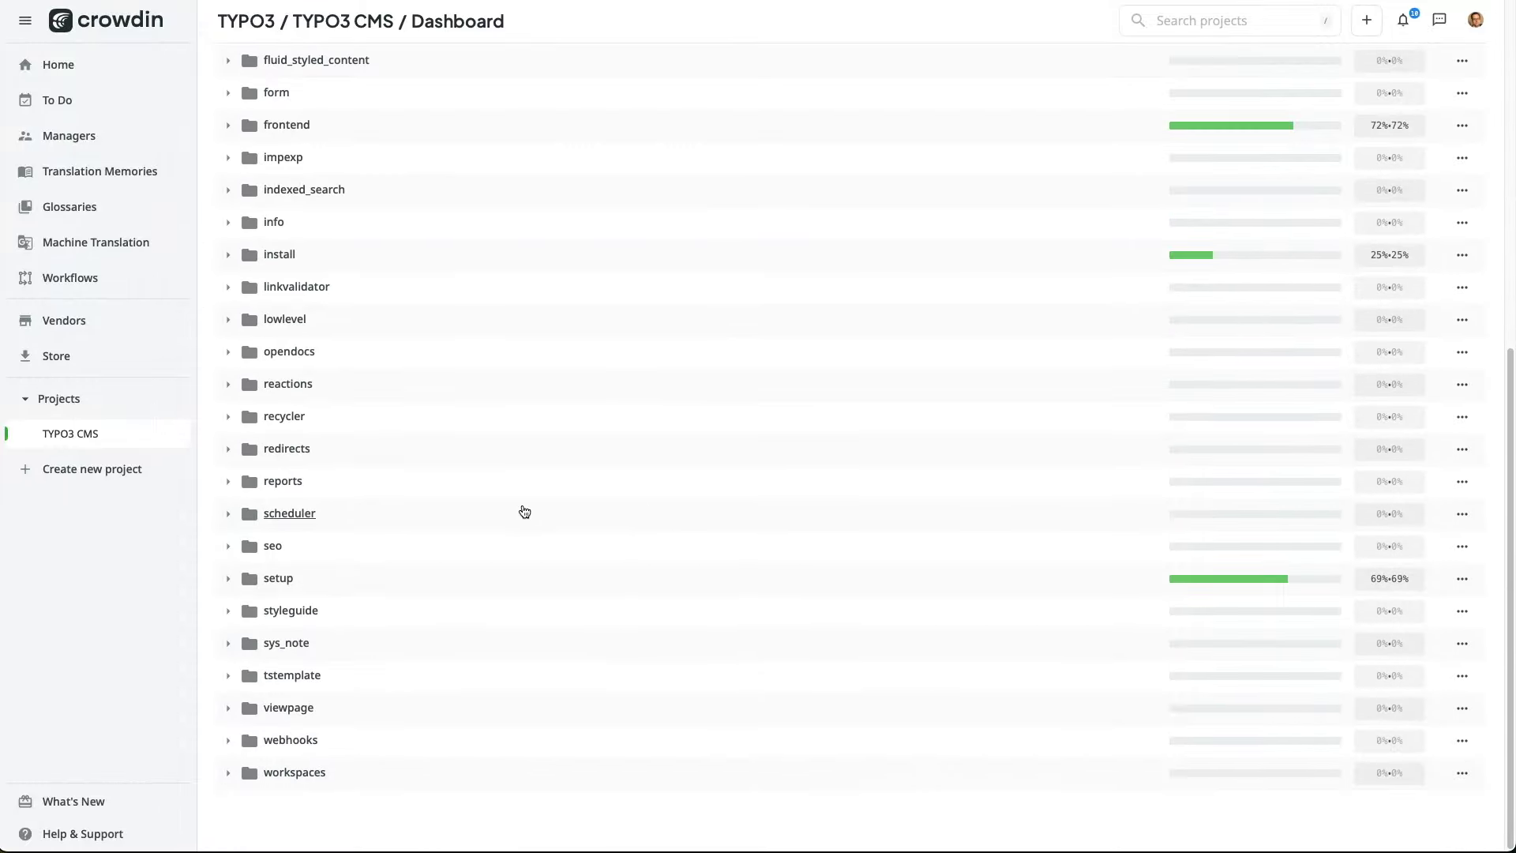
left_click(279, 579)
left_click(291, 293)
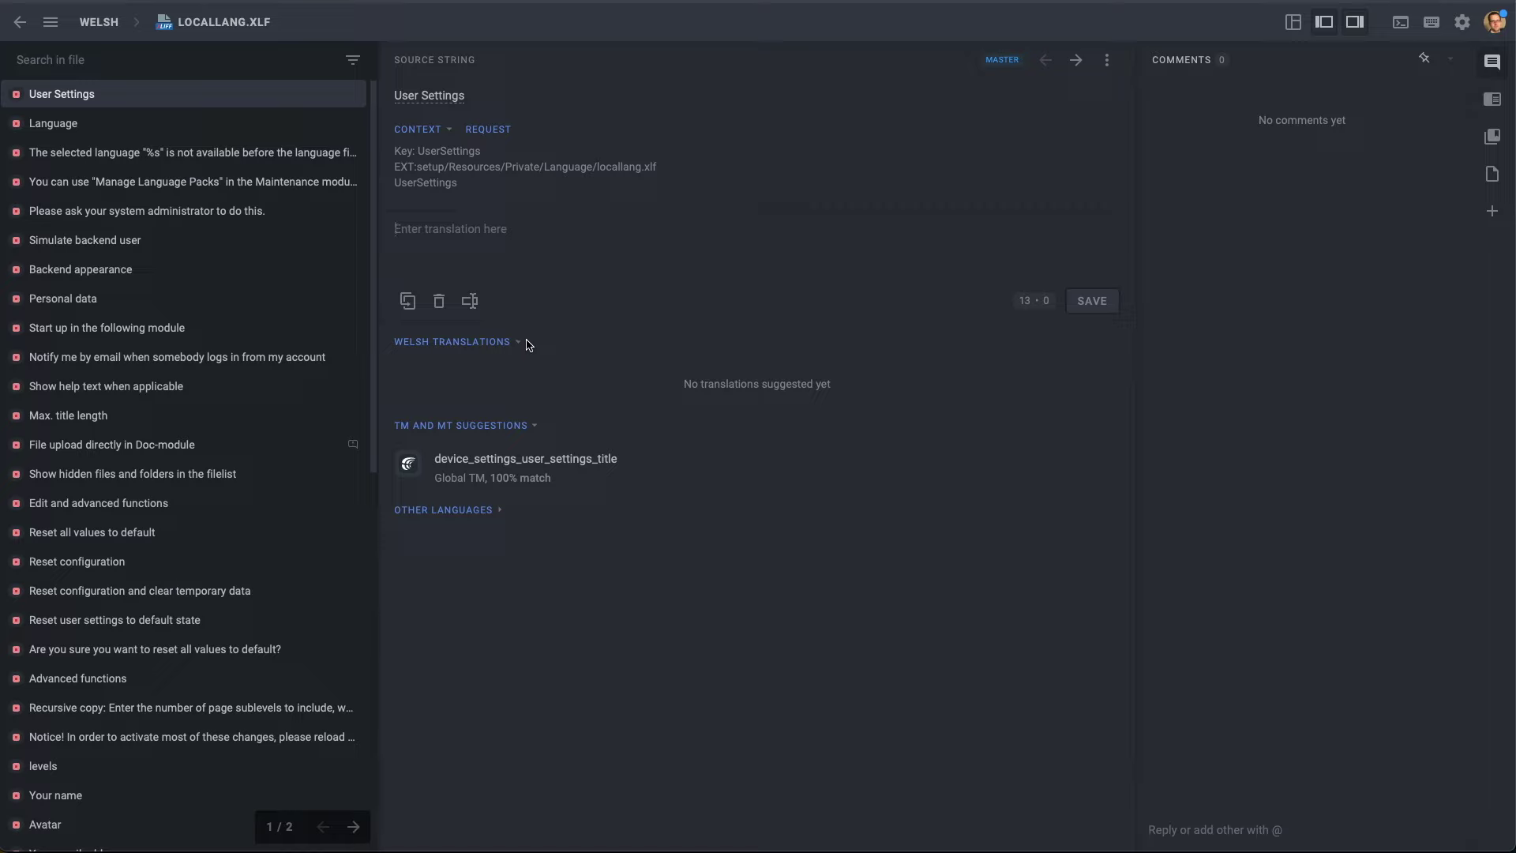
- Save a Welsh translation for 'Notify me by email…' in locallang.xlf and return to the Welsh file list
left_click(290, 362)
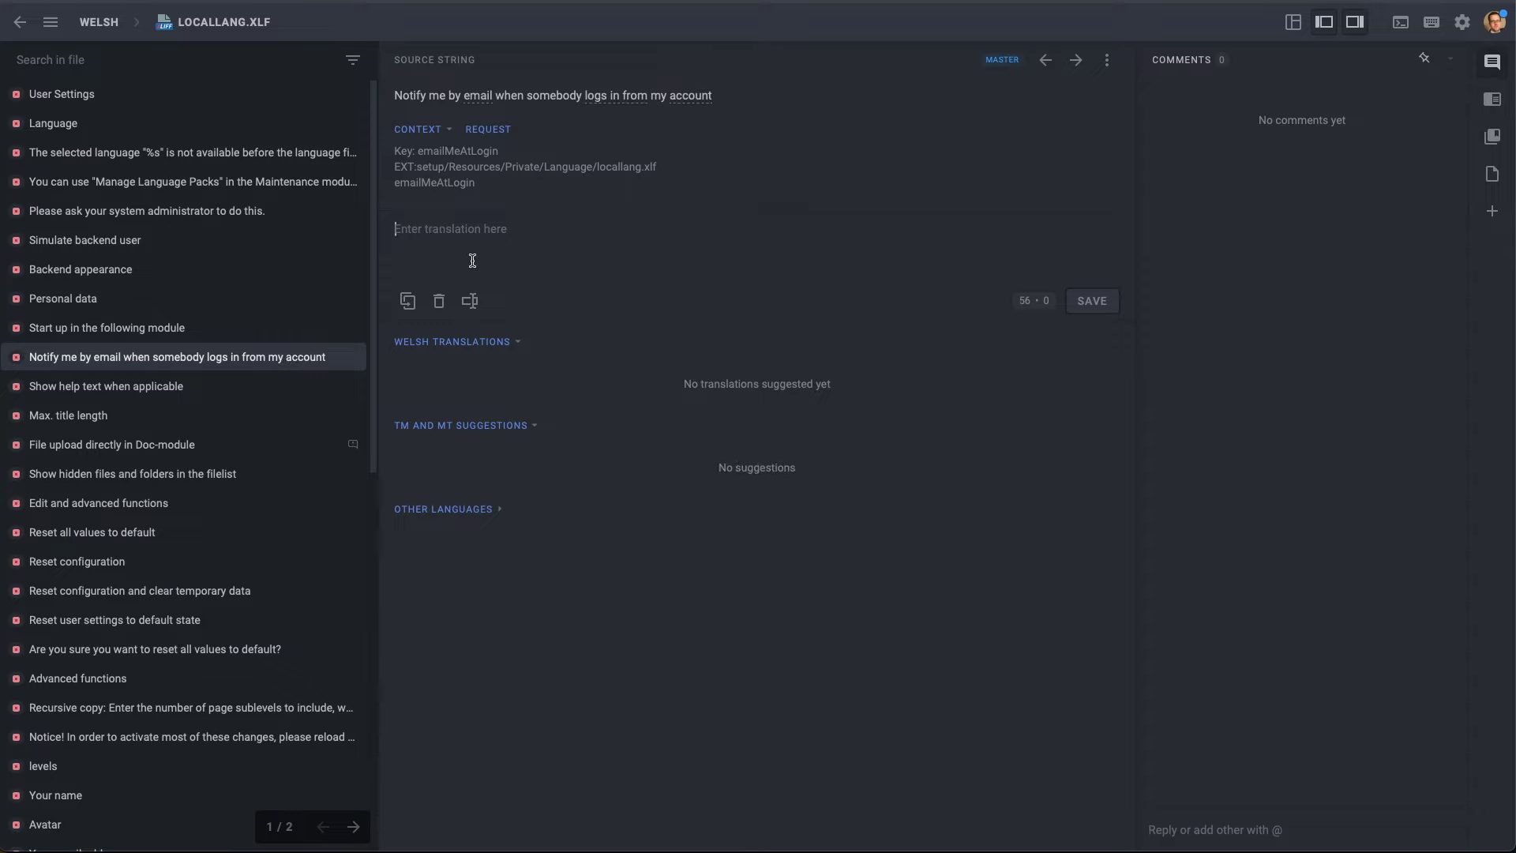
type("Rhowch wybod i mi trwy e-bost pan fydd rhywun yn mewngofnodi o'm cyfrif")
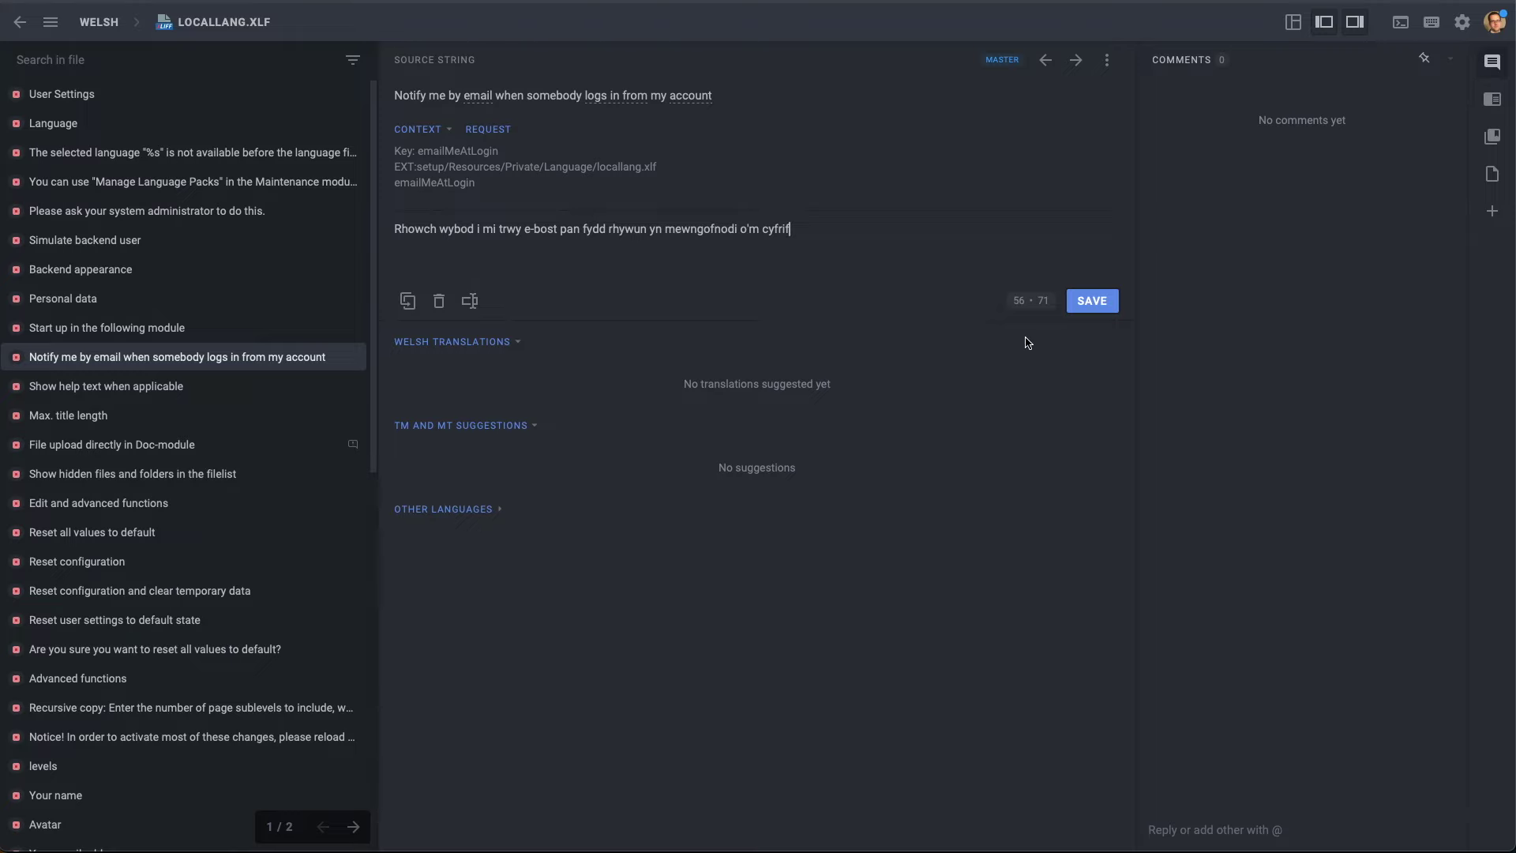
left_click(1092, 301)
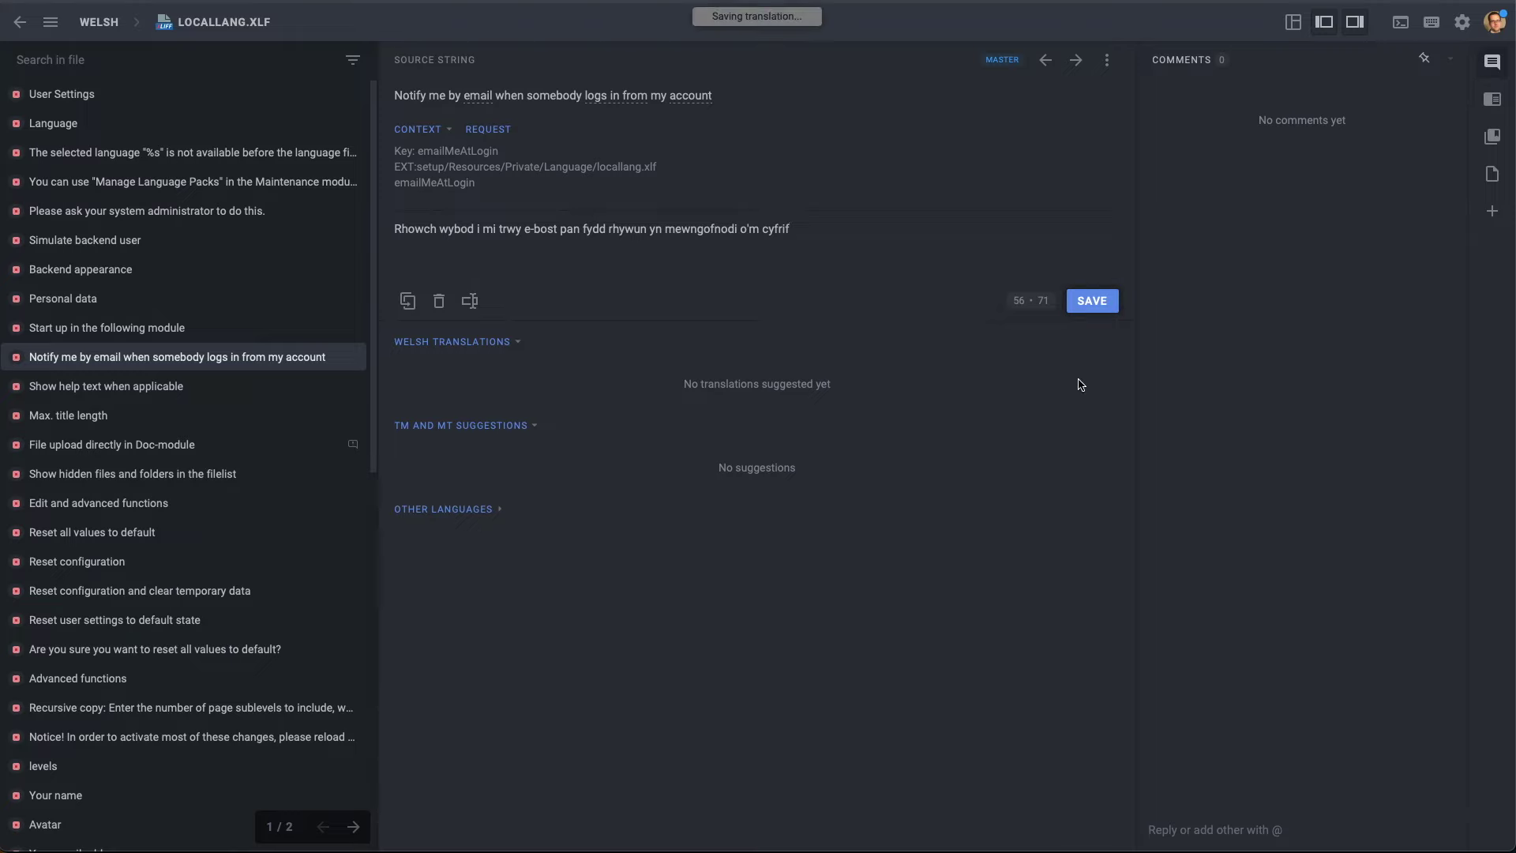
left_click(21, 23)
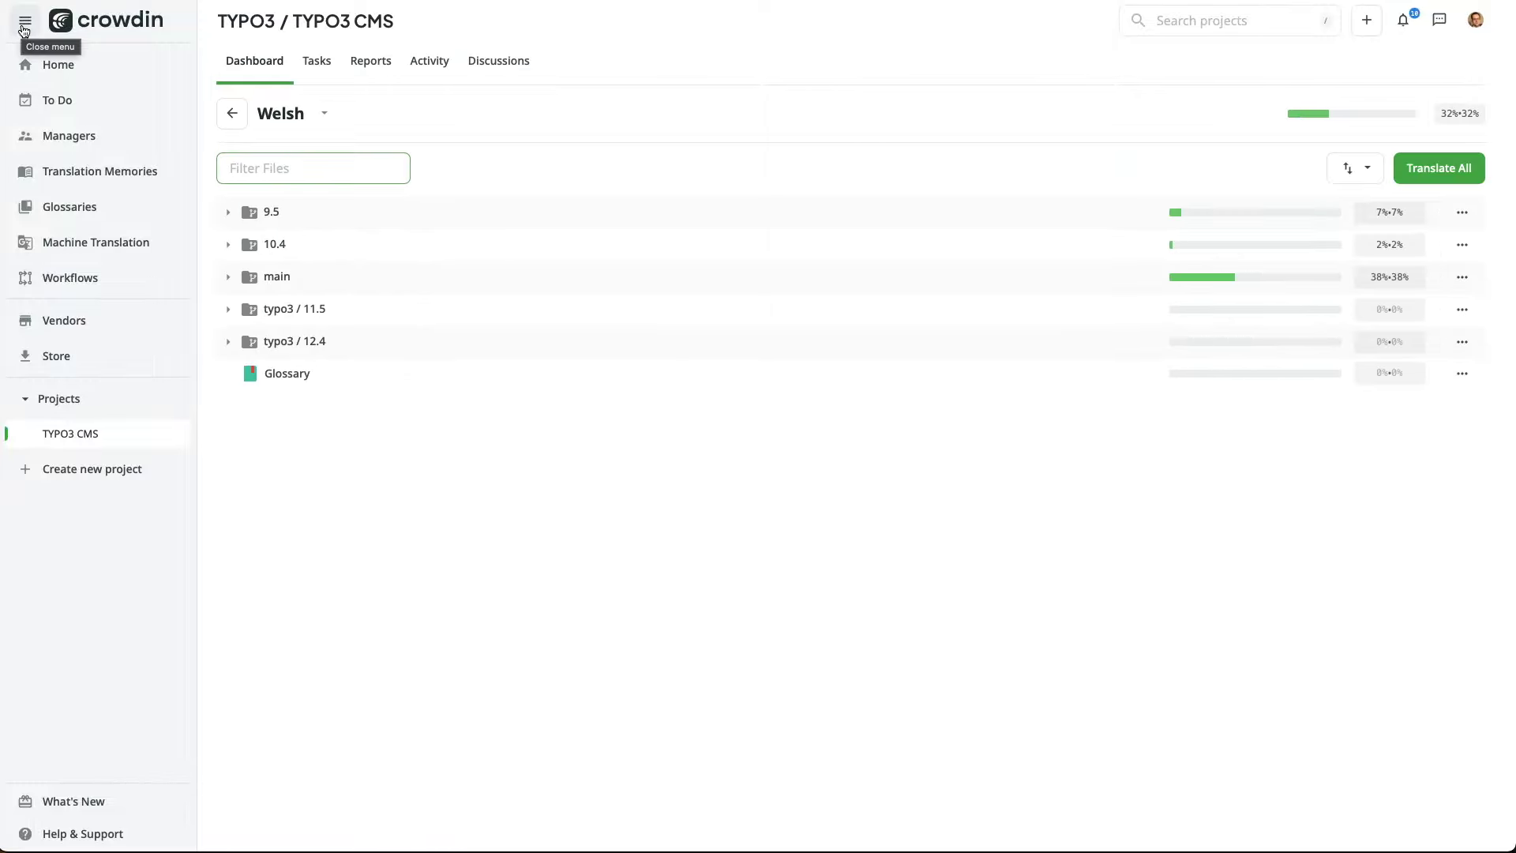
- Go back to the TYPO3 CMS project overview and scroll the language list down to Welsh
left_click(332, 26)
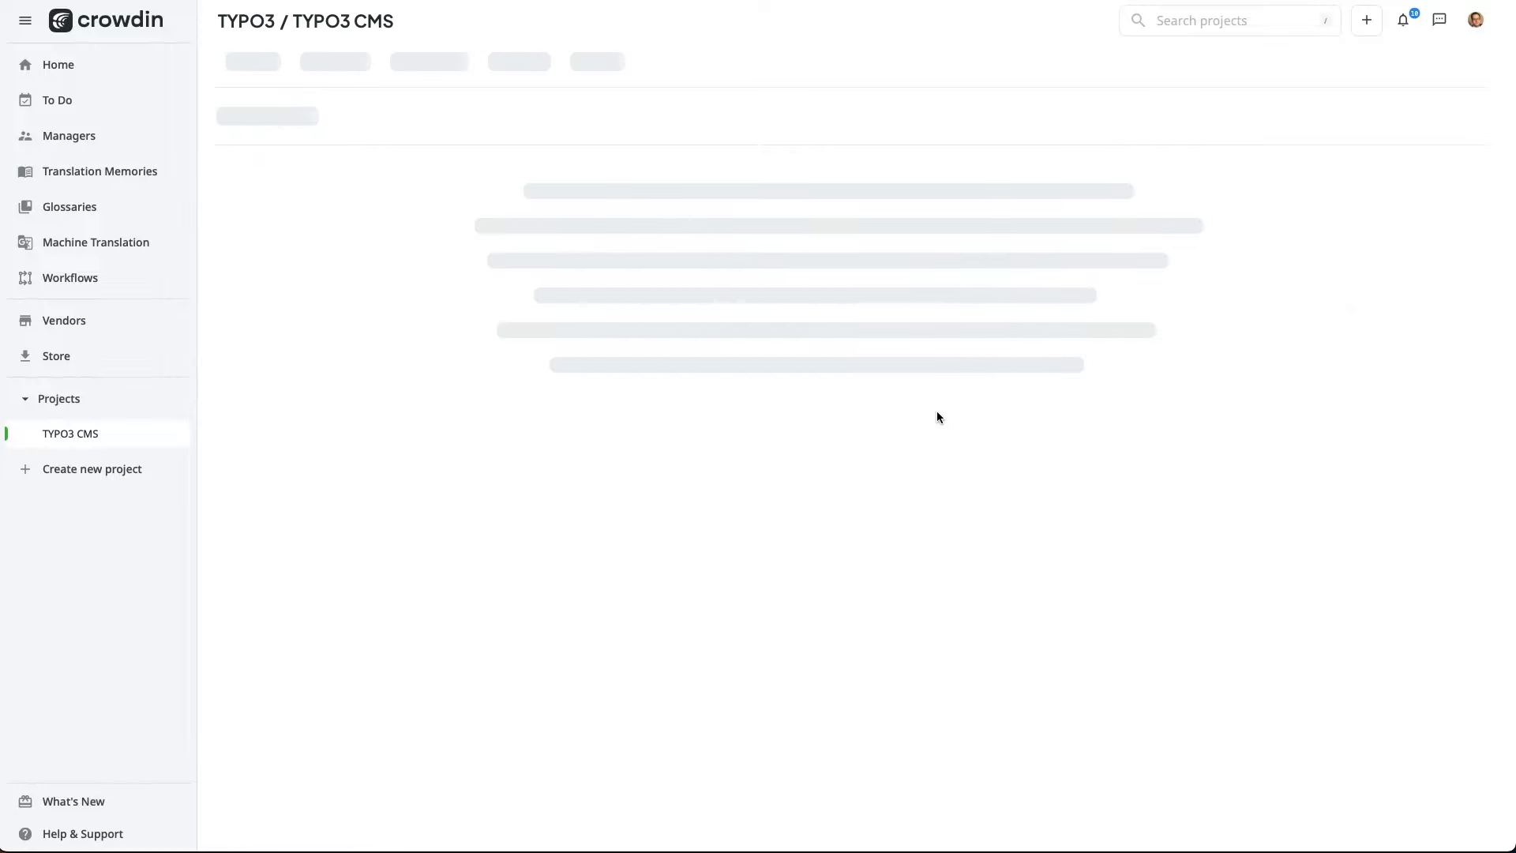
scroll(941, 418, "down", 15)
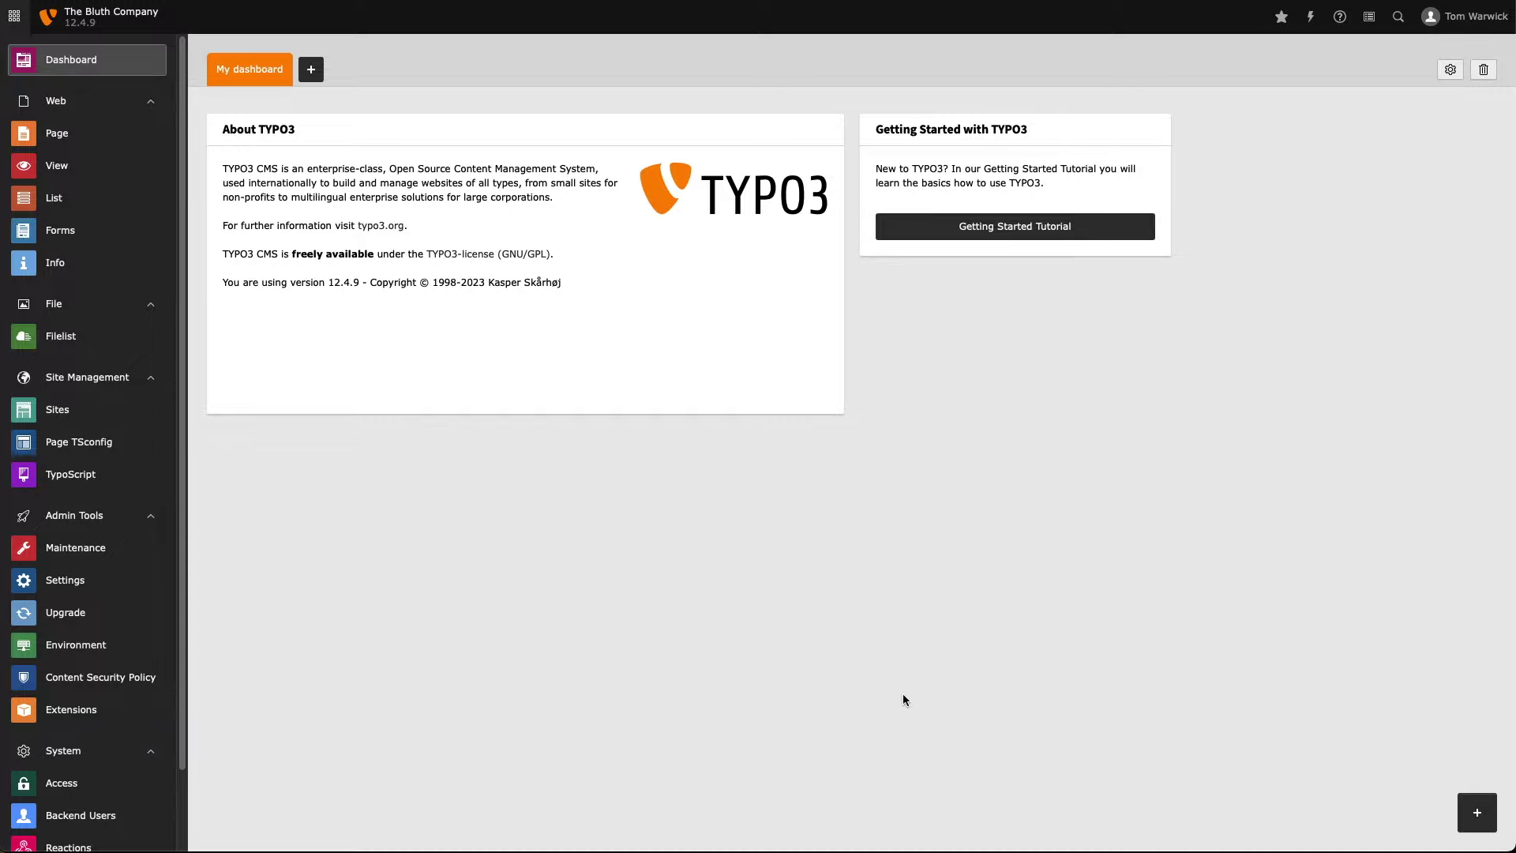
- Under Maintenance > Manage languages, update all 24 Welsh language packs and close the manager
left_click(146, 548)
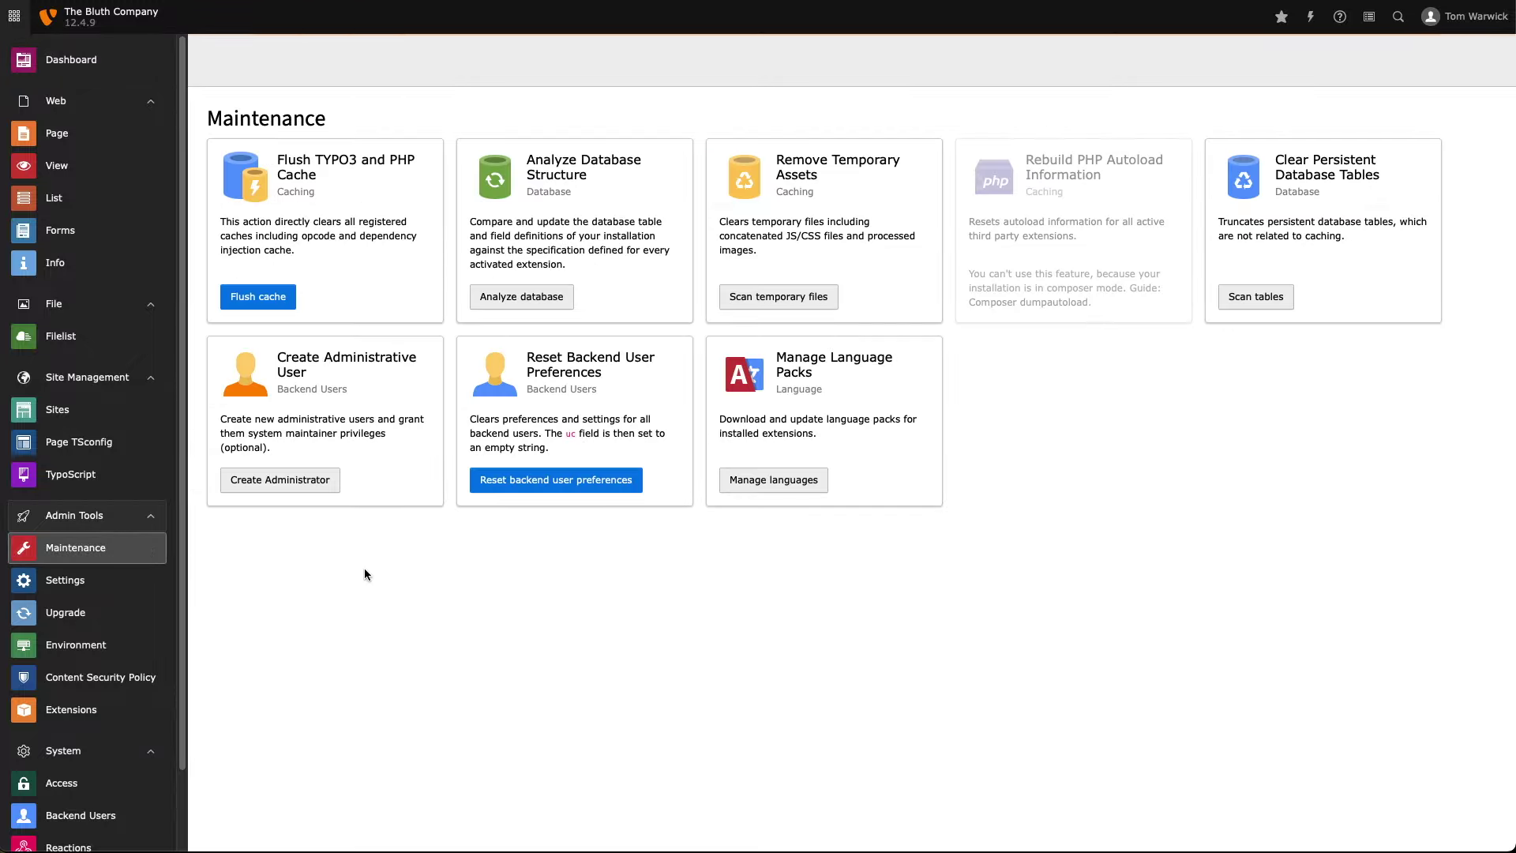
left_click(773, 480)
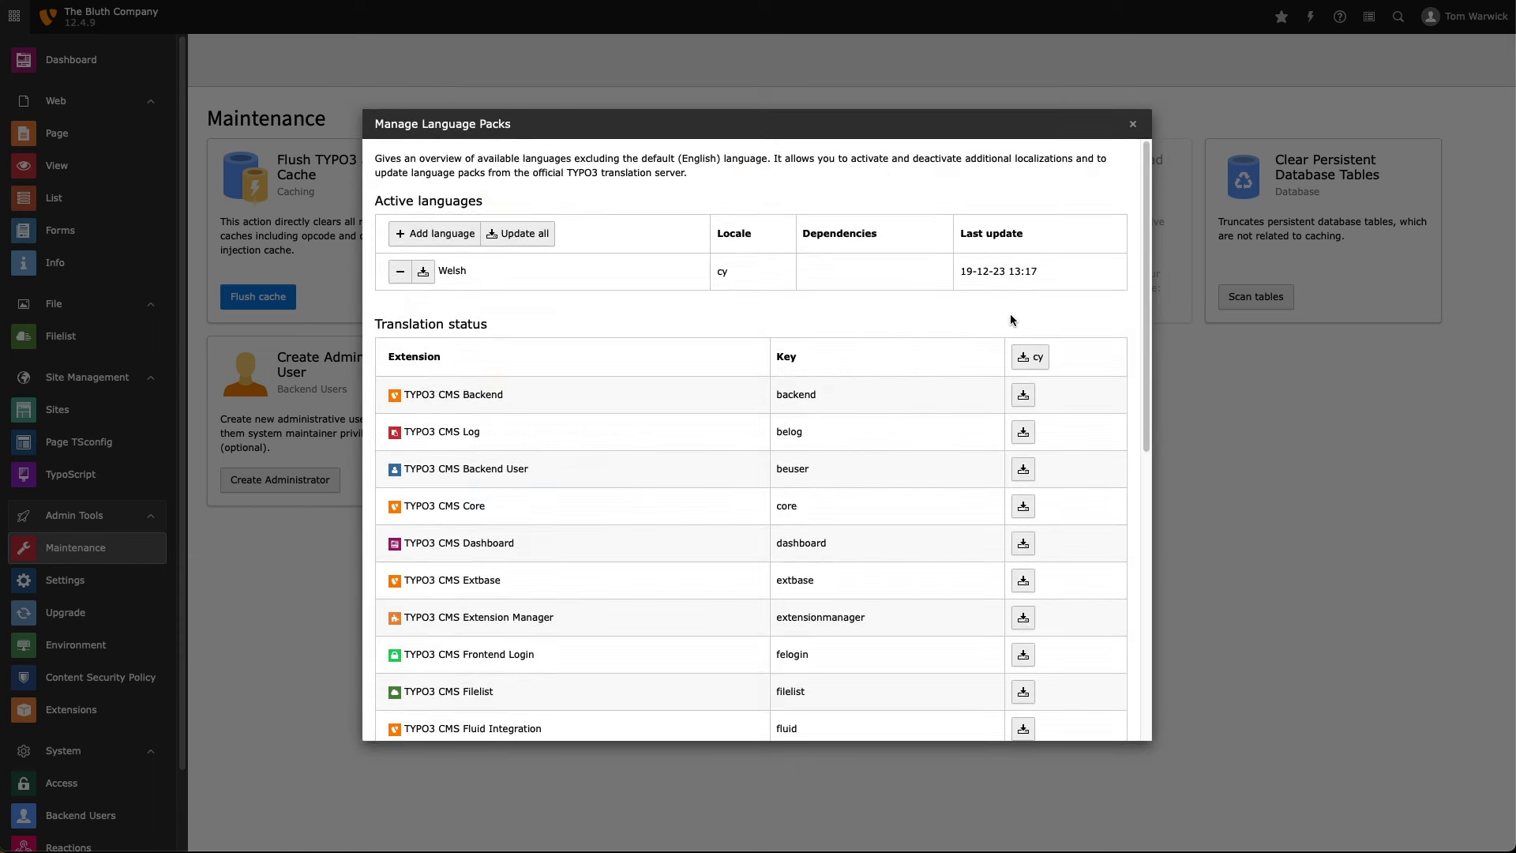
left_click_drag(1059, 277, 936, 300)
left_click(933, 307)
left_click(423, 271)
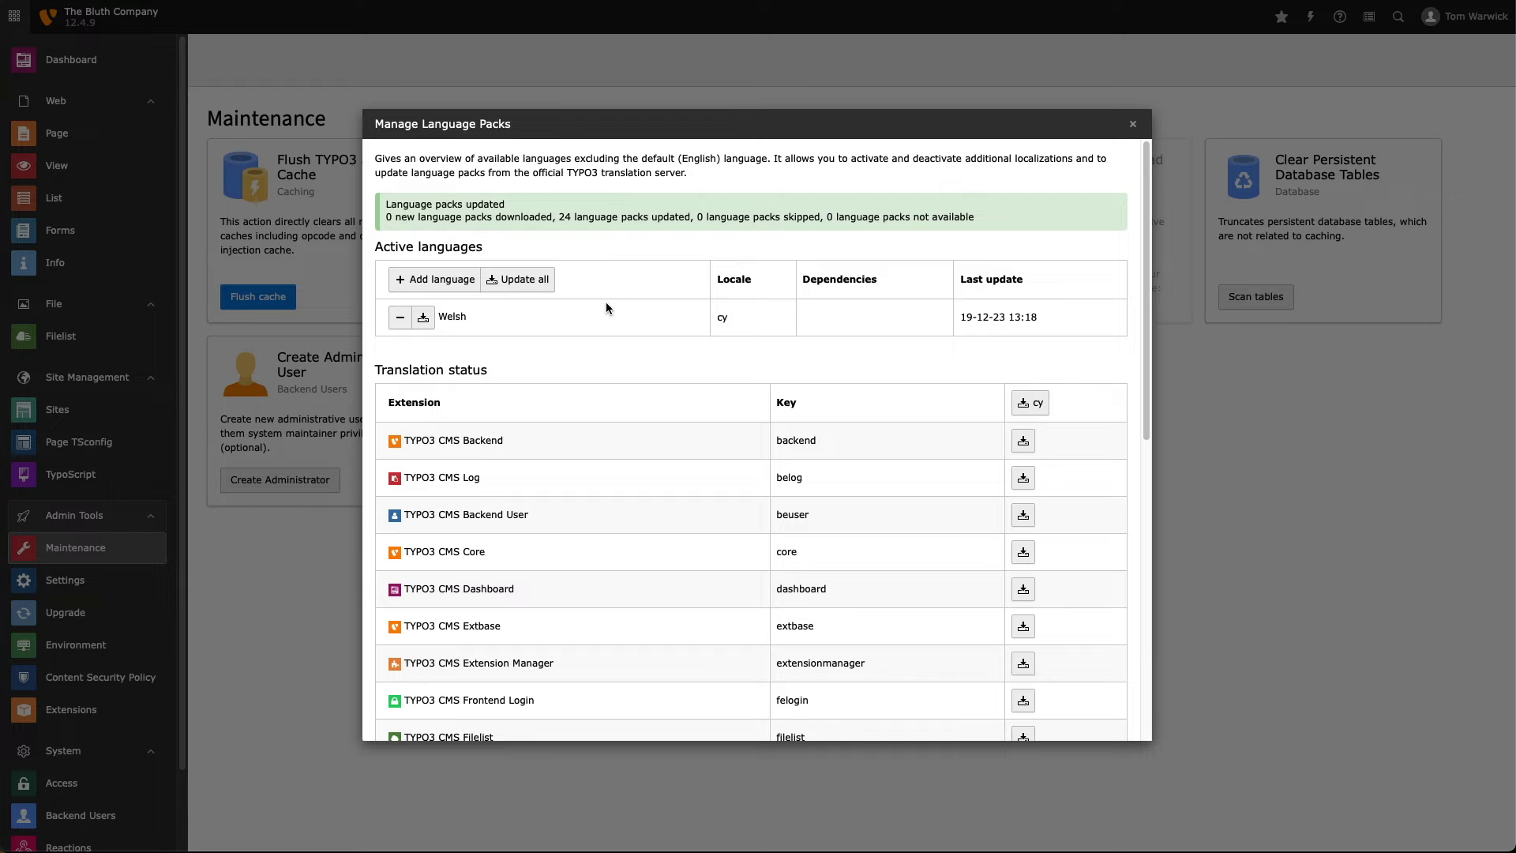
left_click(1133, 125)
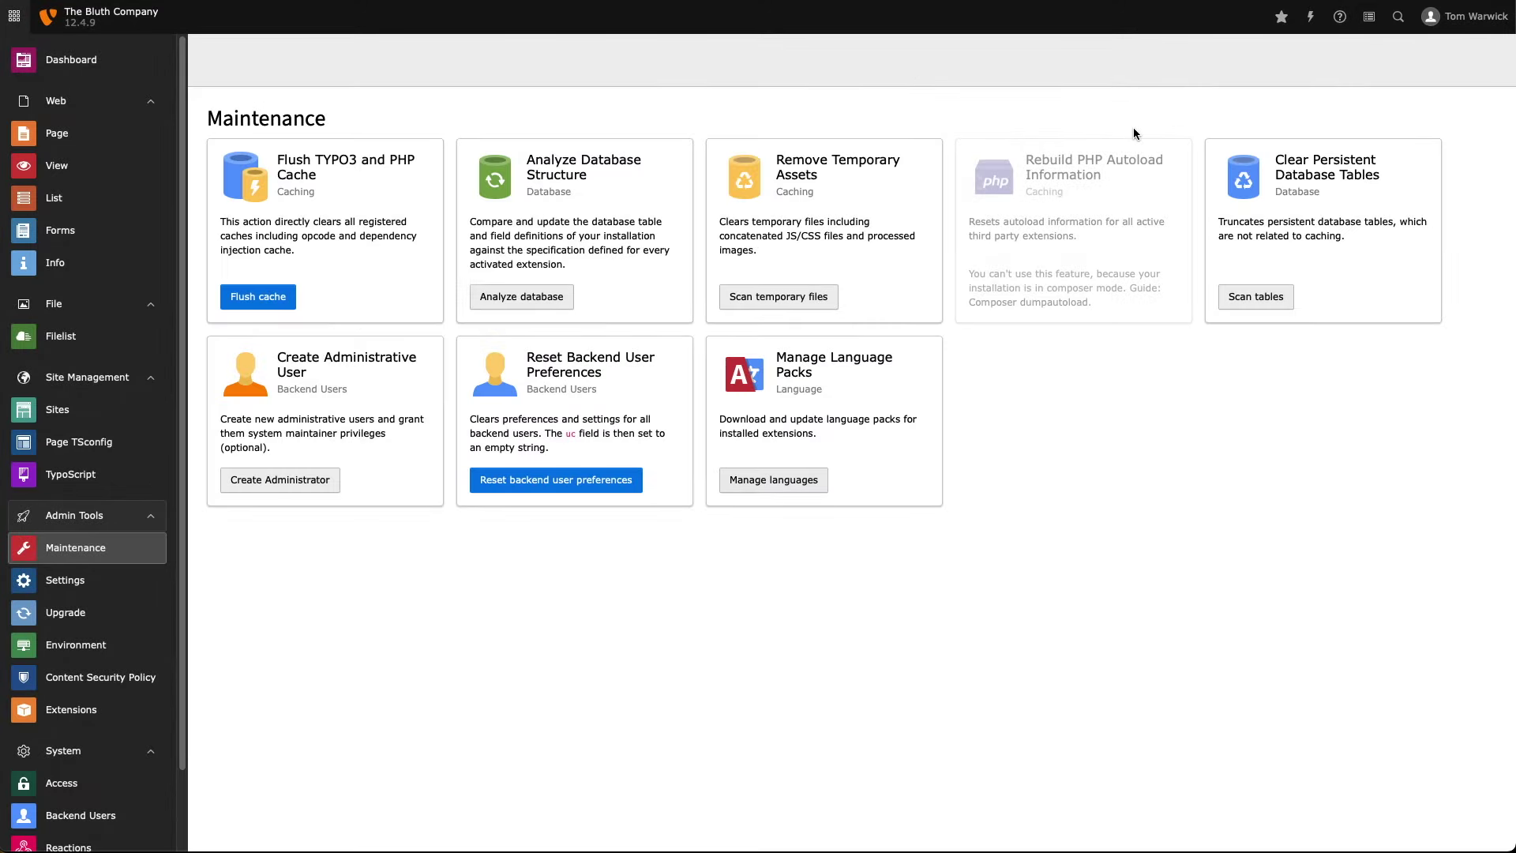
- Set the backend language to Welsh [cy] in User Settings and save
left_click(1457, 22)
left_click(1328, 79)
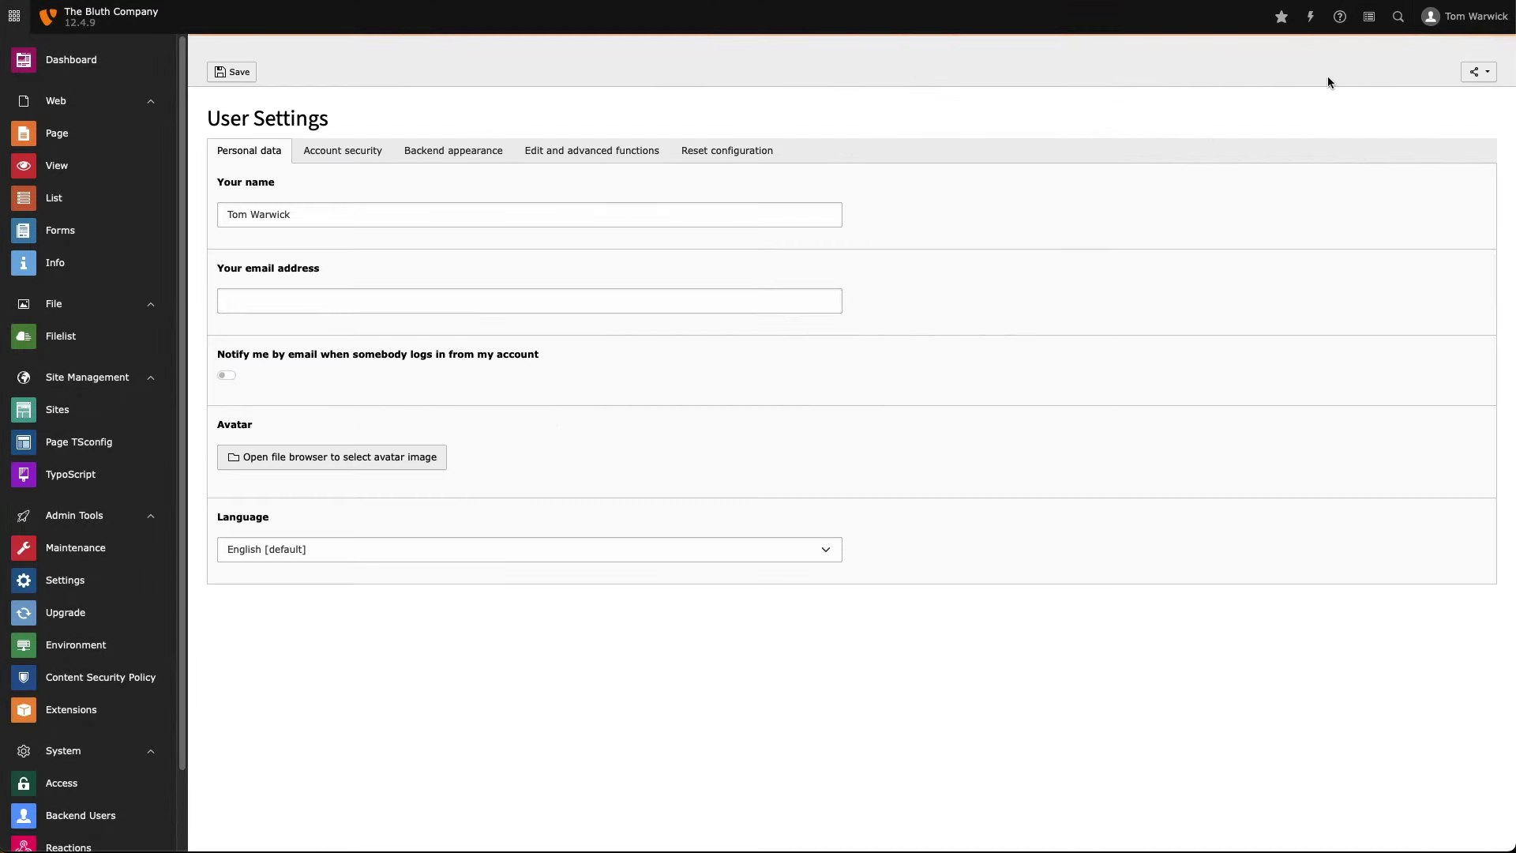
left_click(712, 551)
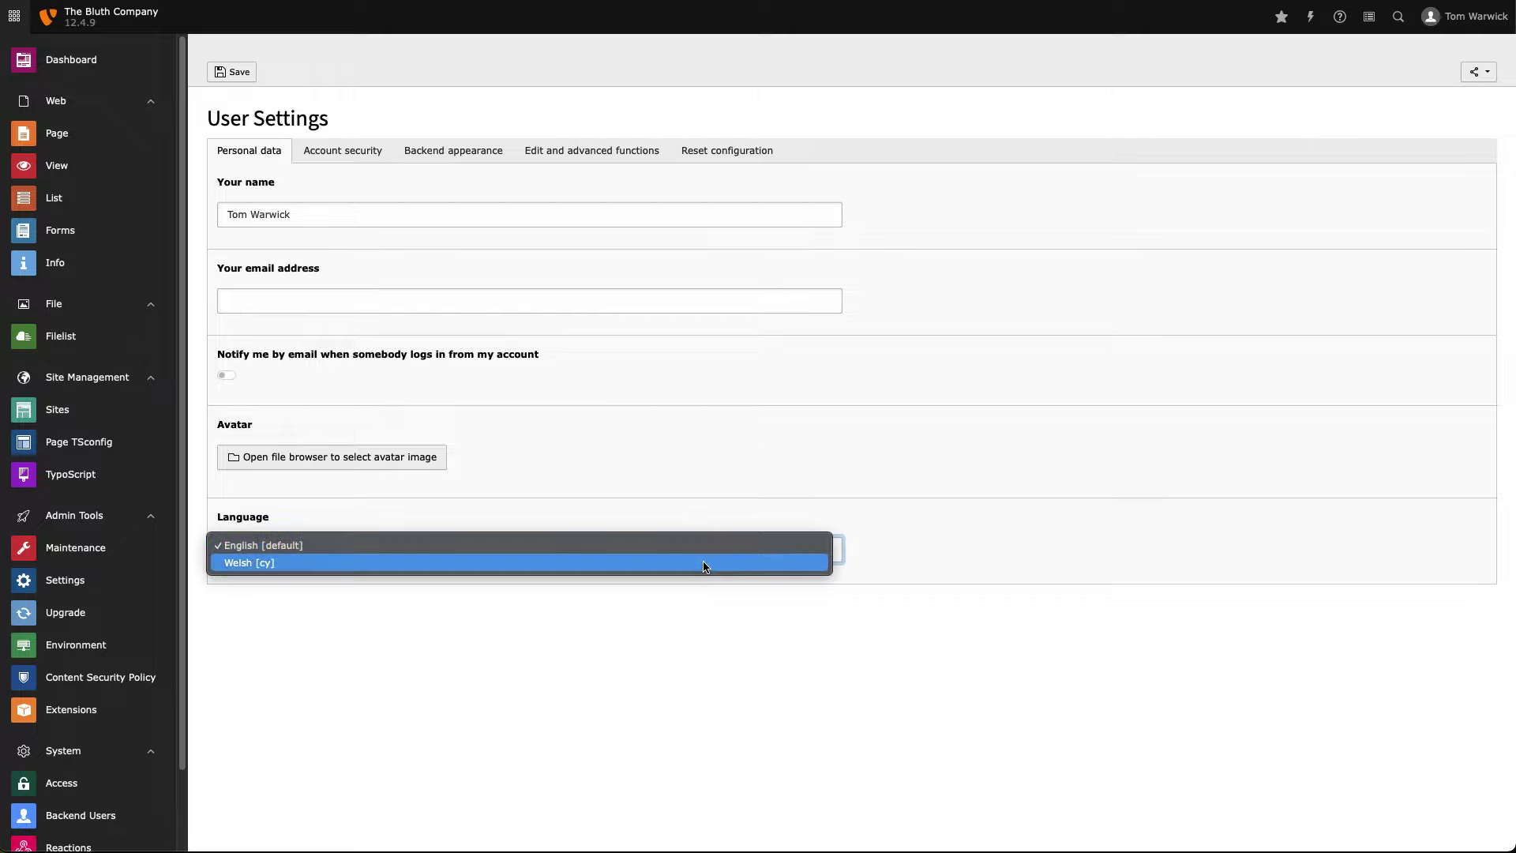
left_click(703, 562)
left_click(231, 72)
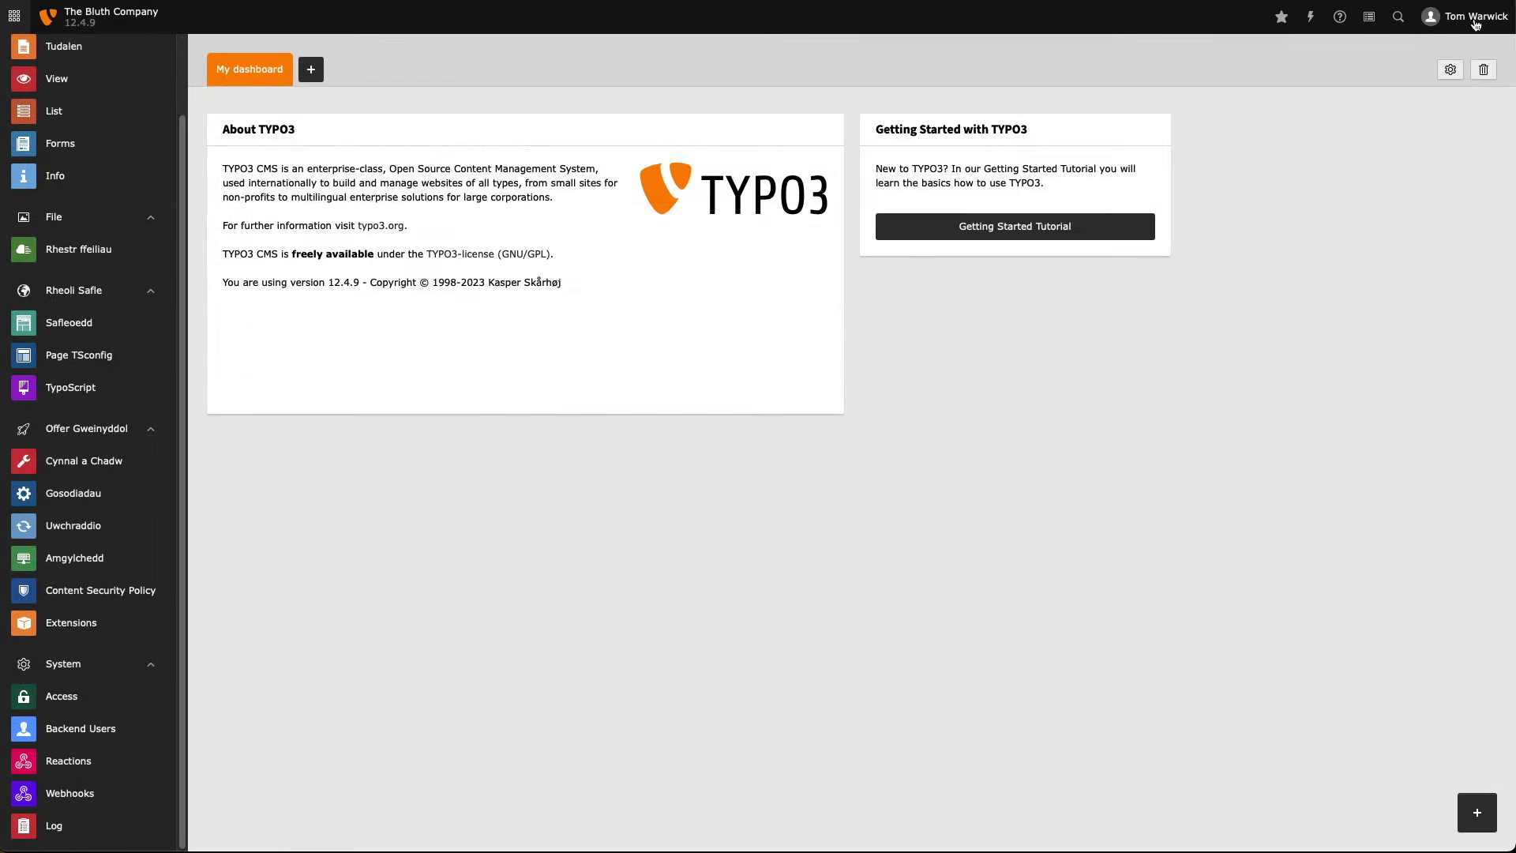
- Reopen User Settings and check that the email-login notification label is in Welsh
left_click(1456, 19)
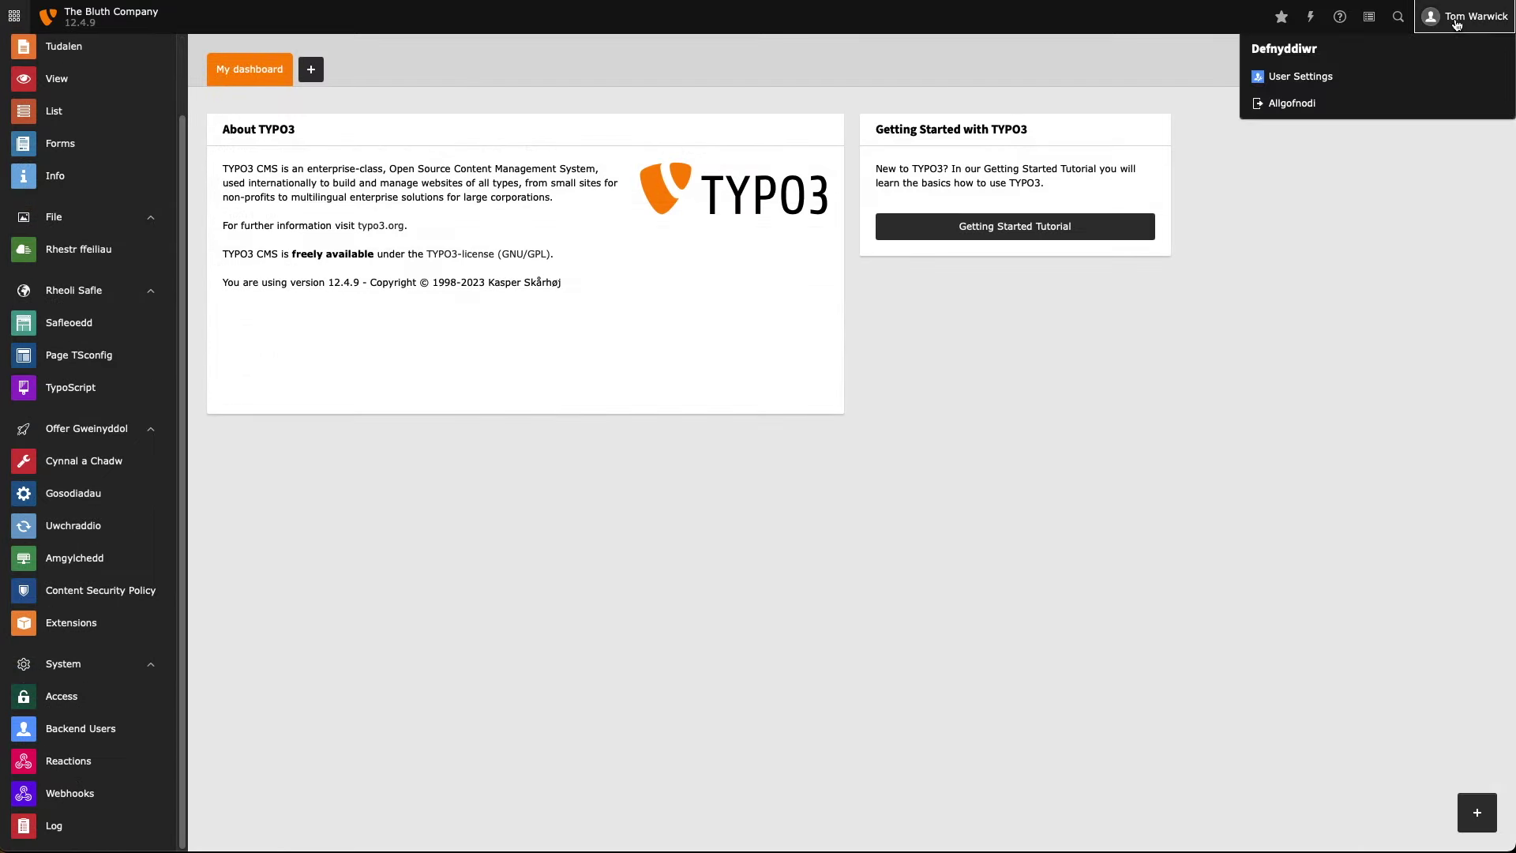
left_click(1300, 76)
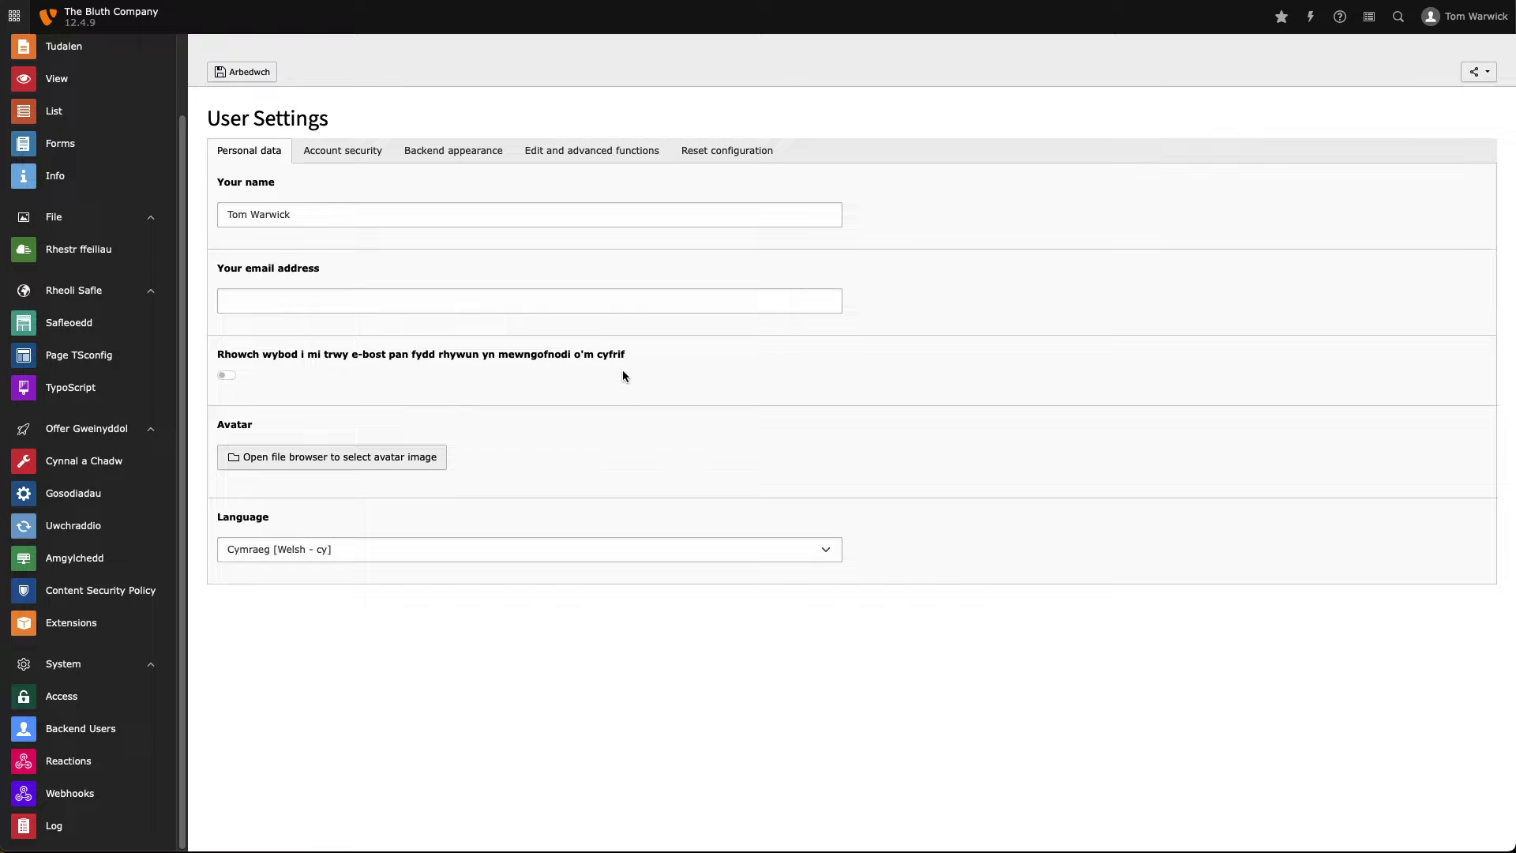
left_click_drag(660, 356, 211, 351)
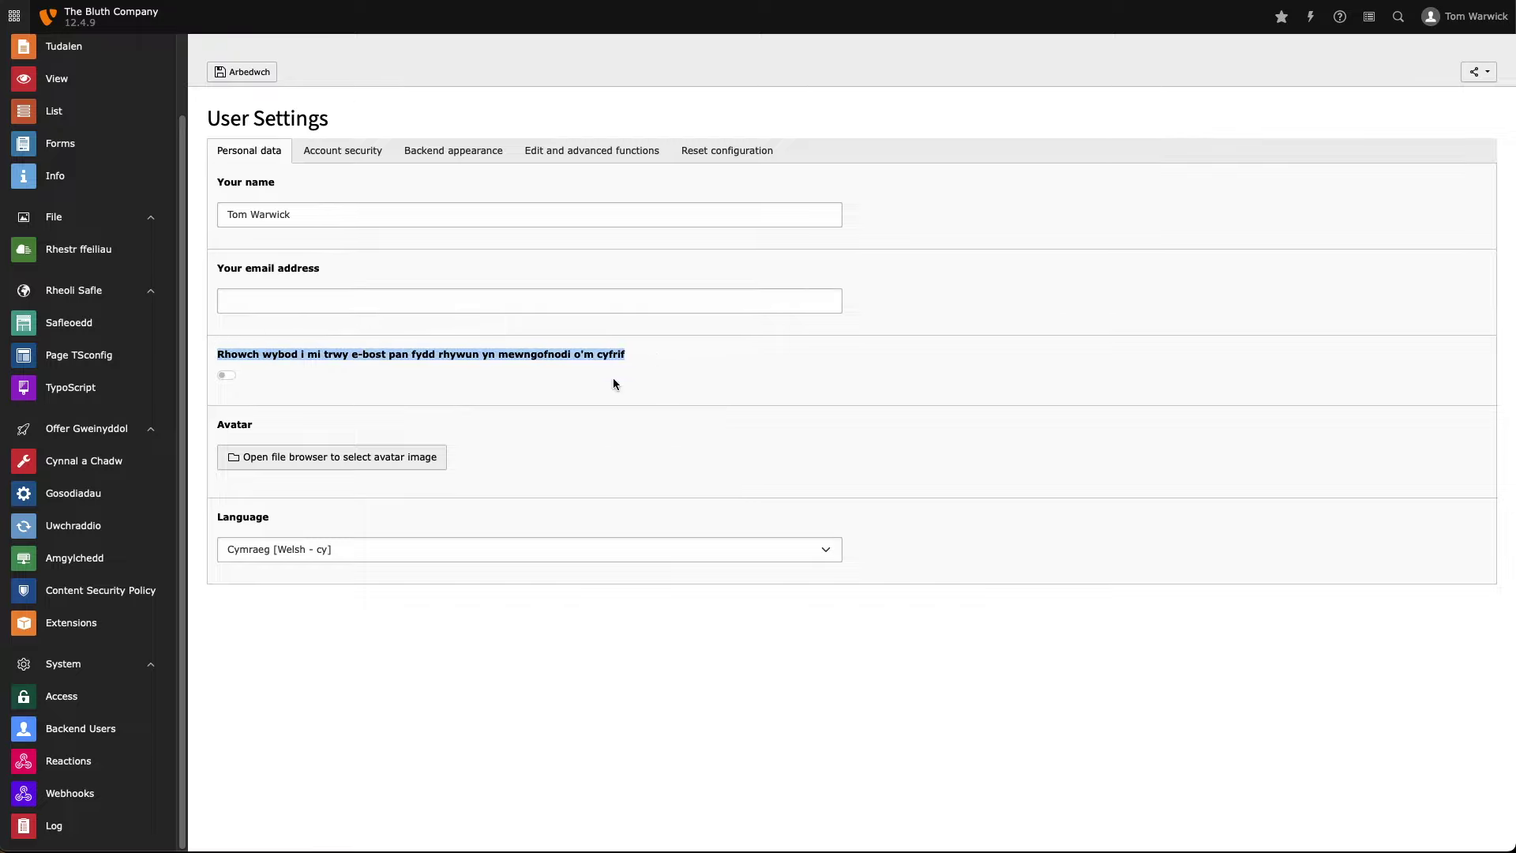